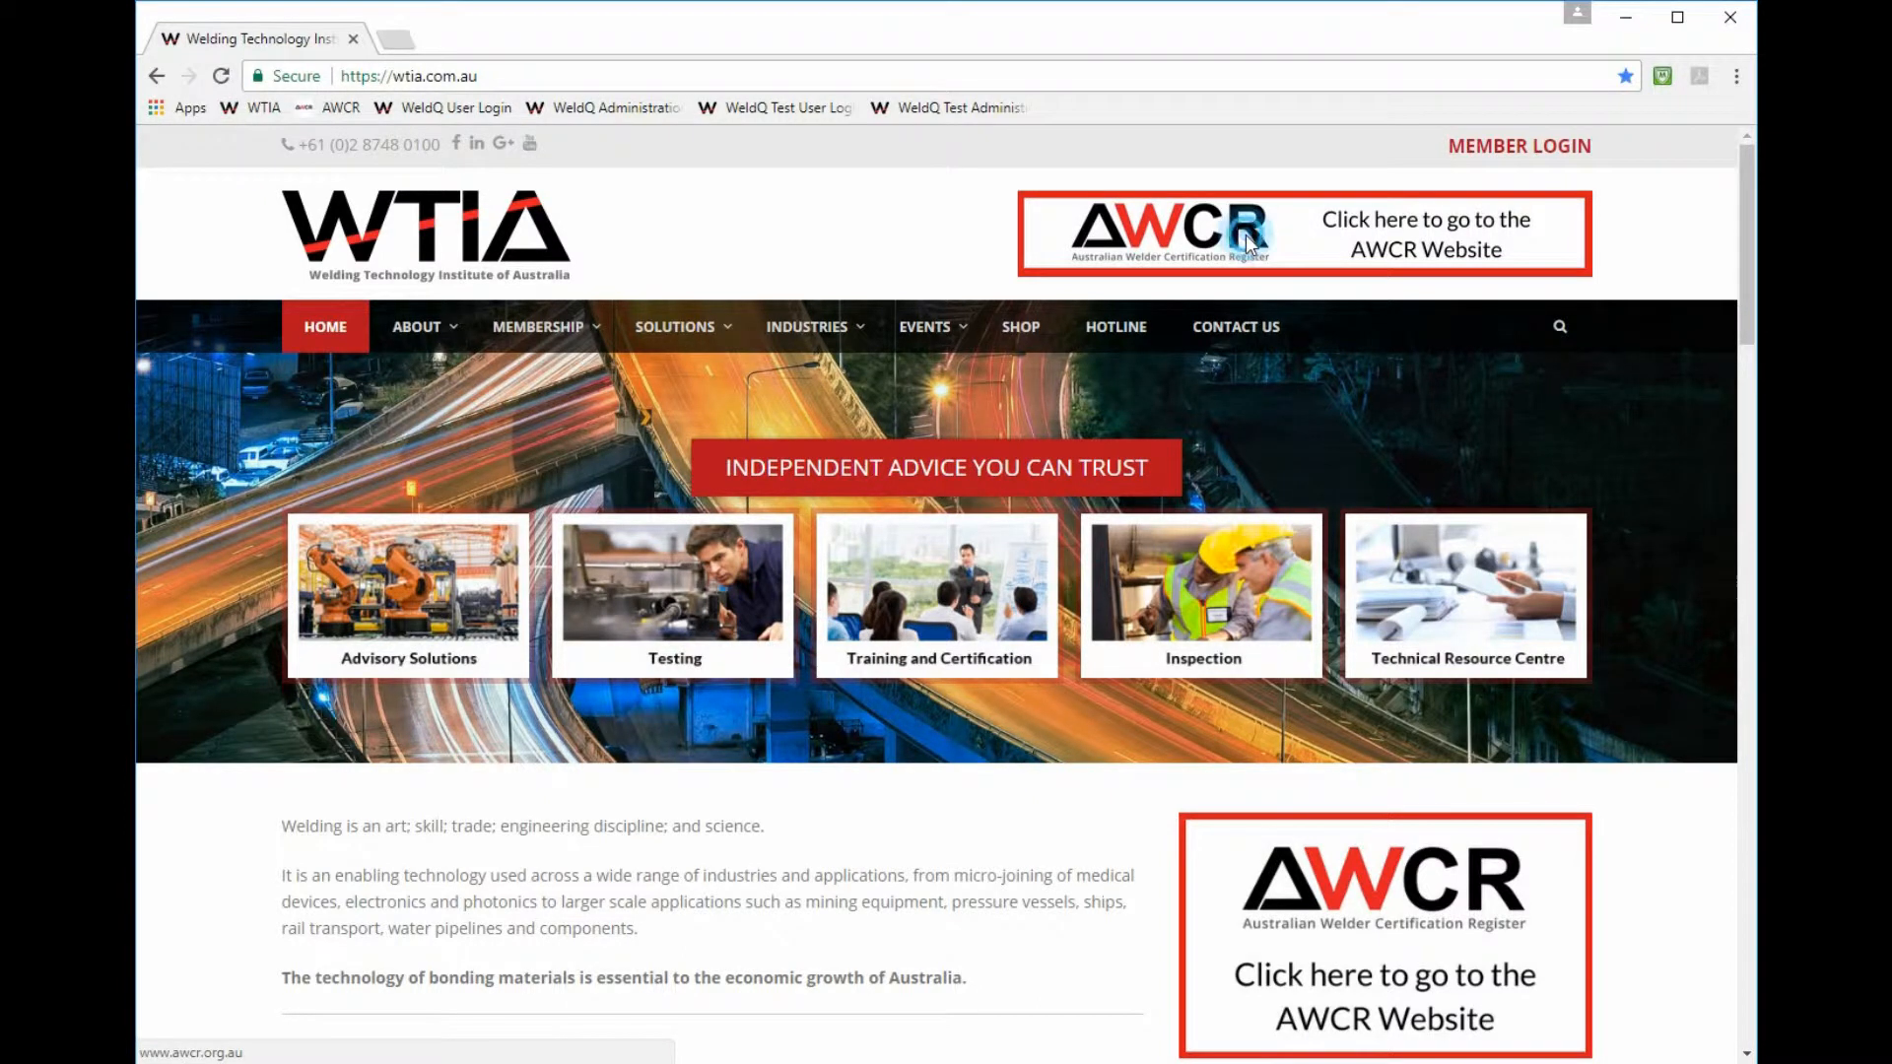
- Open the AWCR website in a new tab and scroll to its About section with the registration link
{"action": "left_click", "coordinate": [1246, 241]}
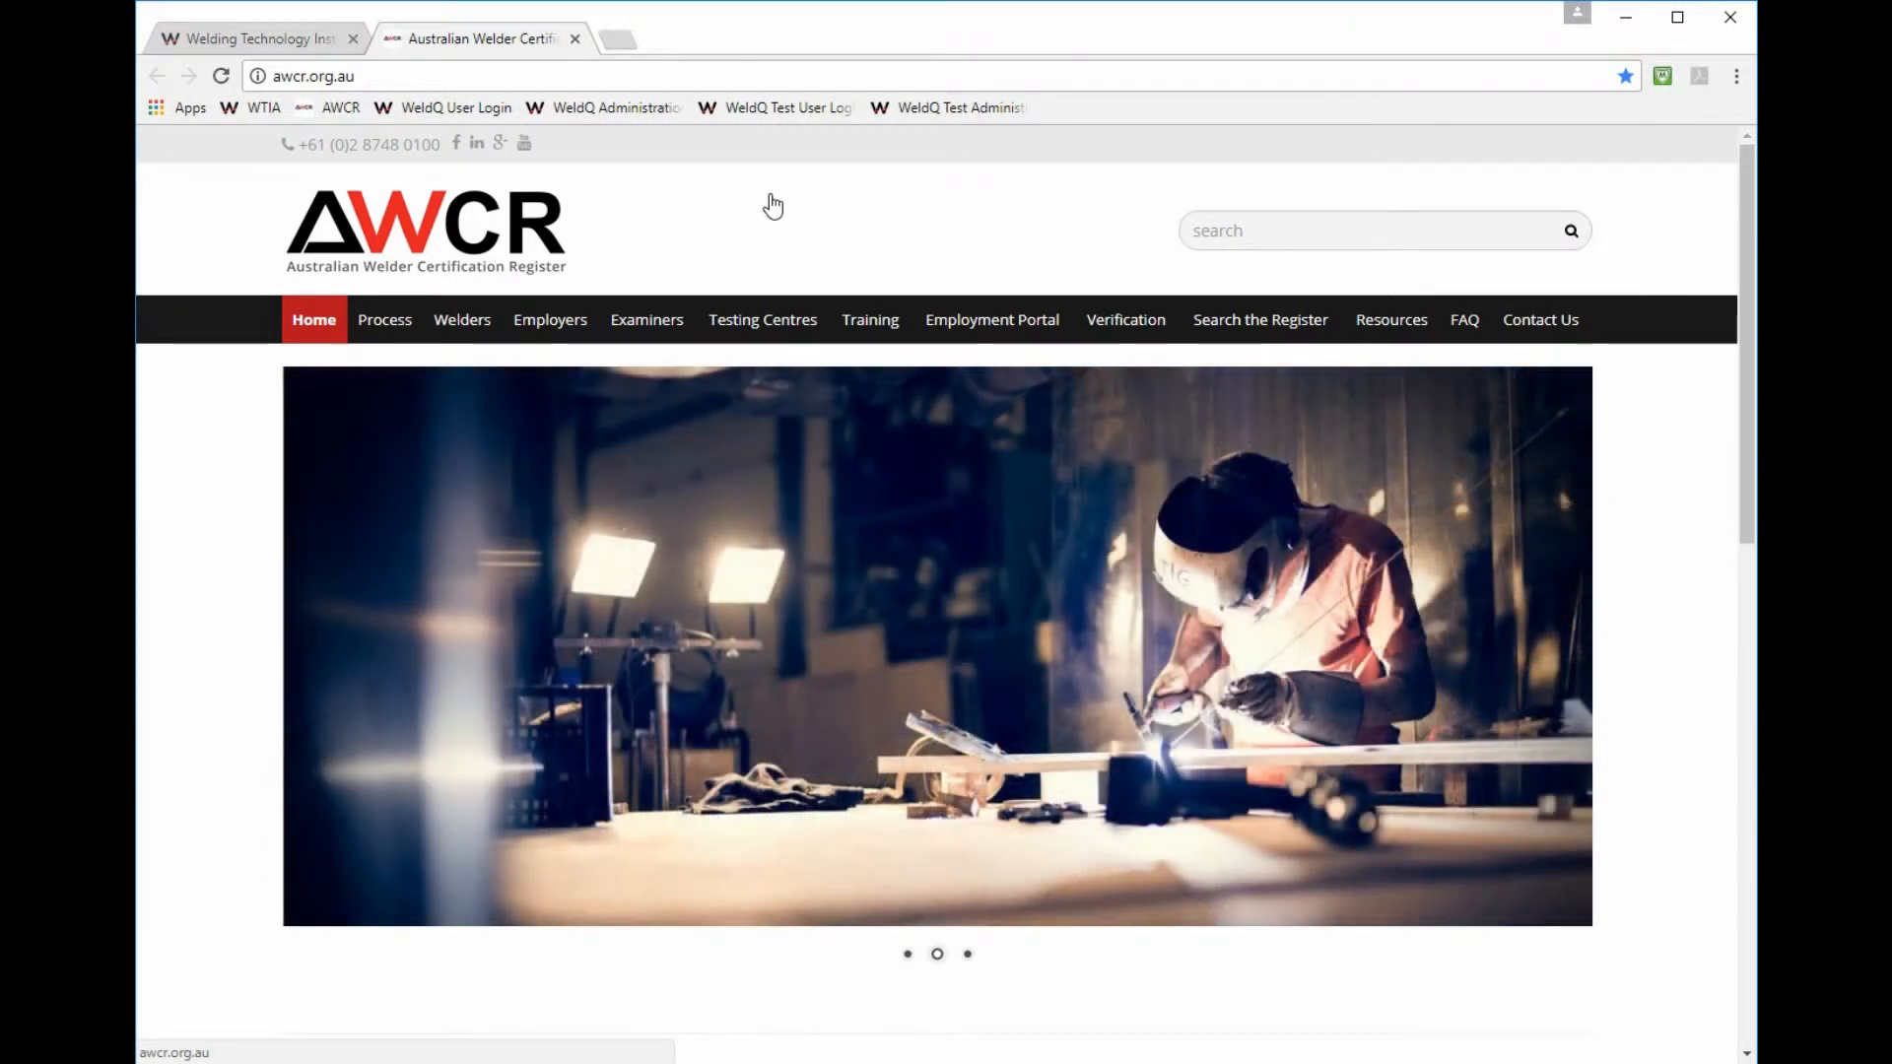
{"action": "mouse_move", "coordinate": [1389, 335]}
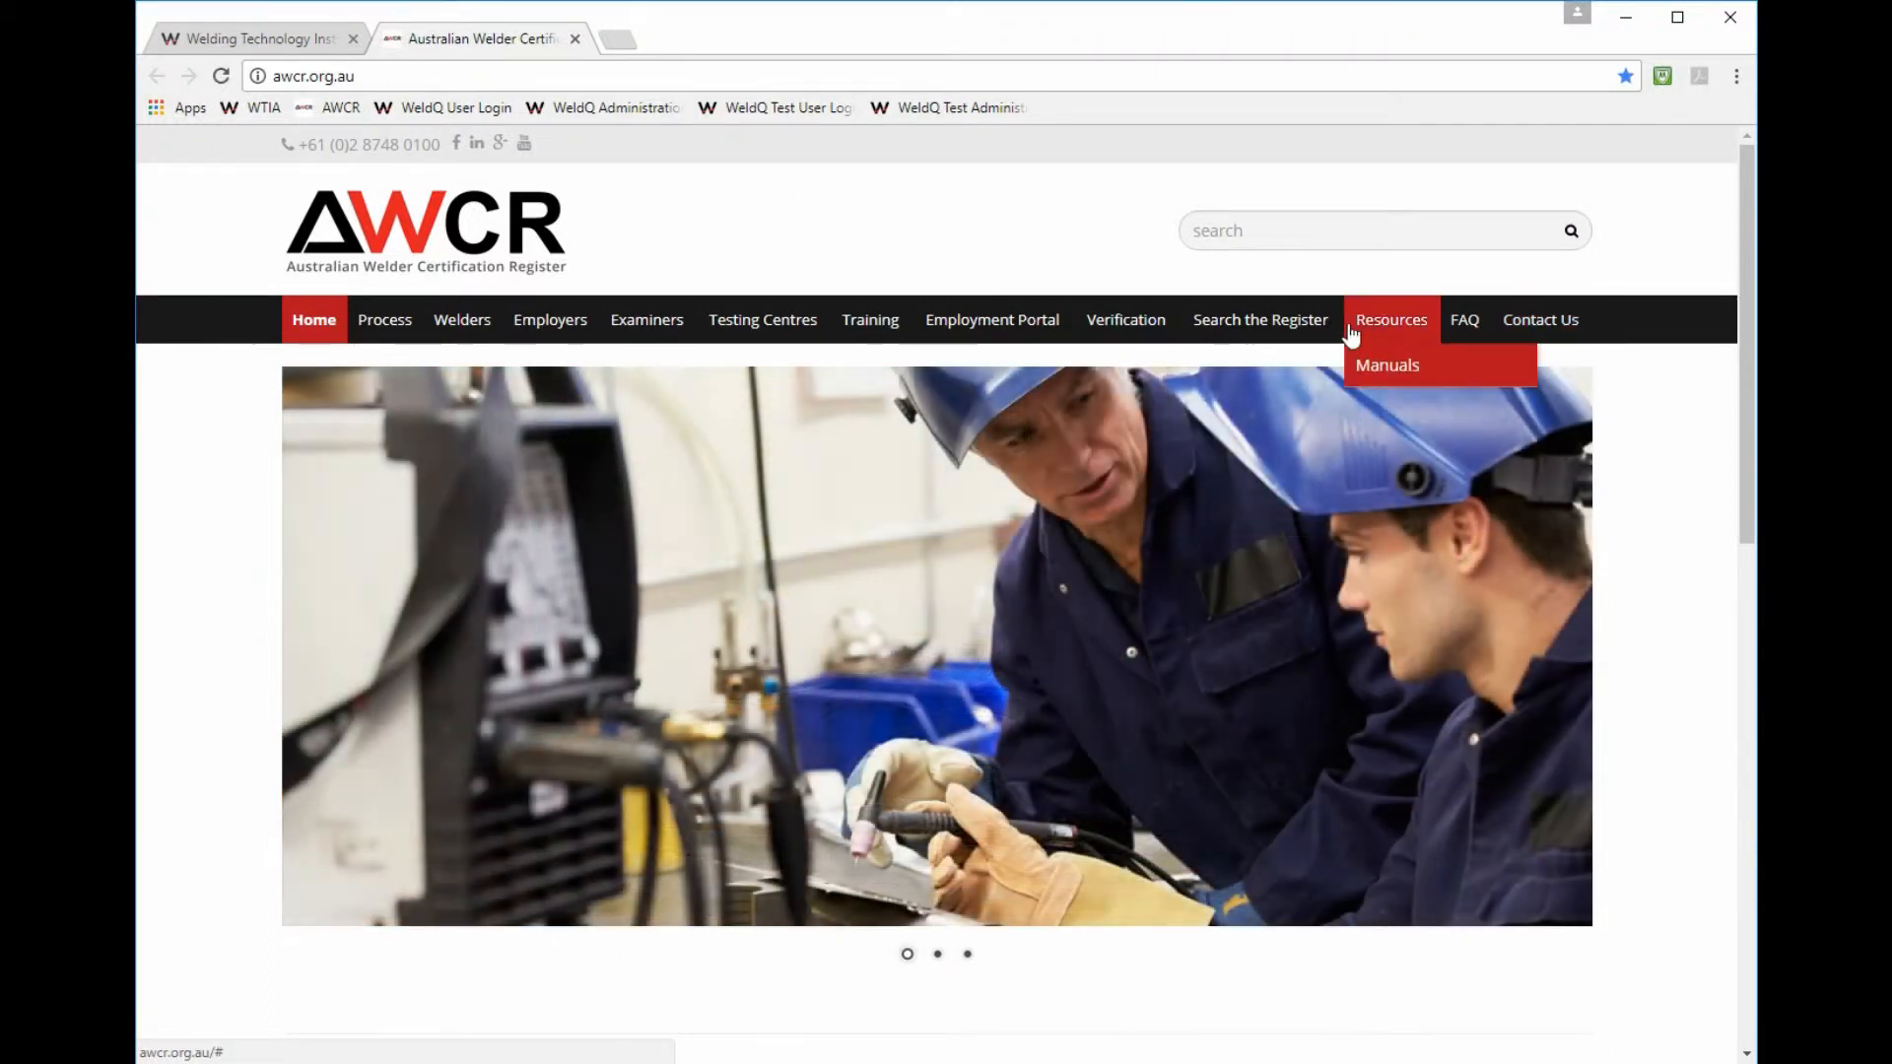
{"action": "scroll", "coordinate": [747, 390], "scroll_direction": "down", "scroll_amount": 5}
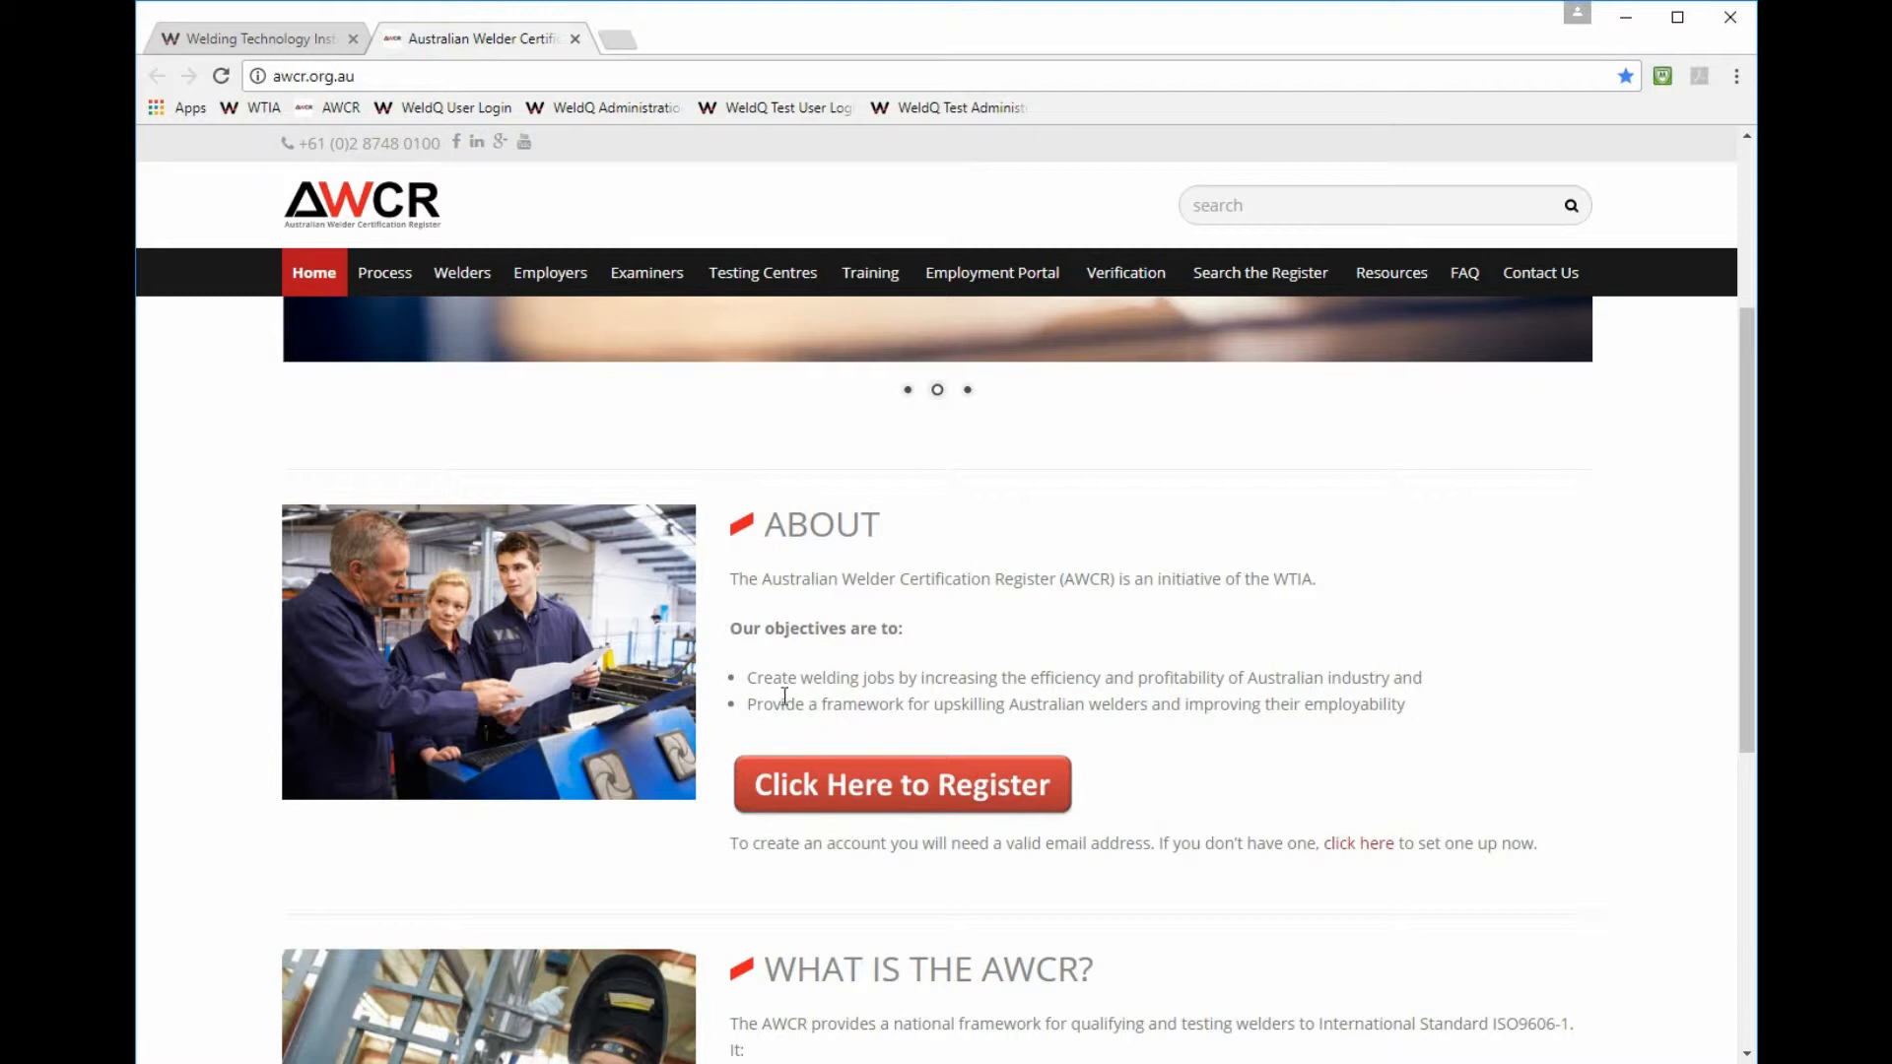
- Follow the registration link to WeldQ and sign in with the applicant's WeldQ ID and password
{"action": "left_click", "coordinate": [890, 788]}
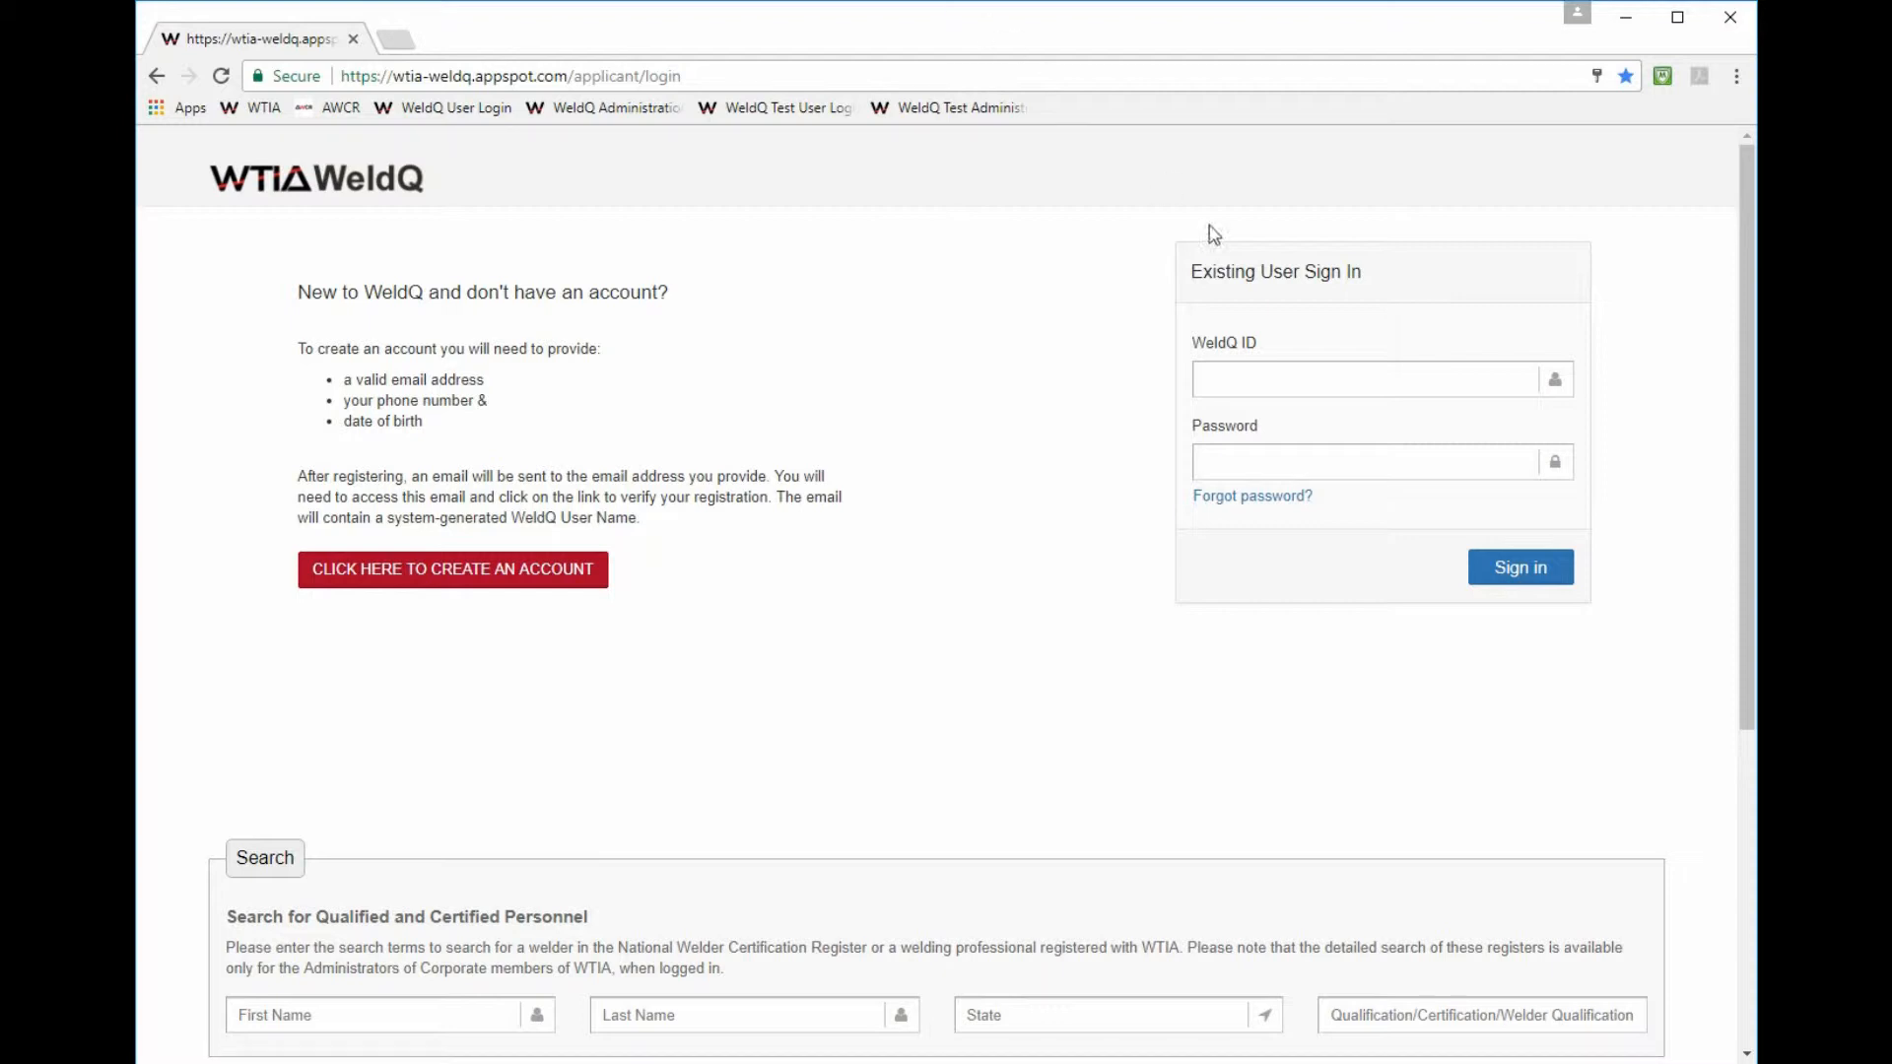
{"action": "left_click", "coordinate": [1223, 371]}
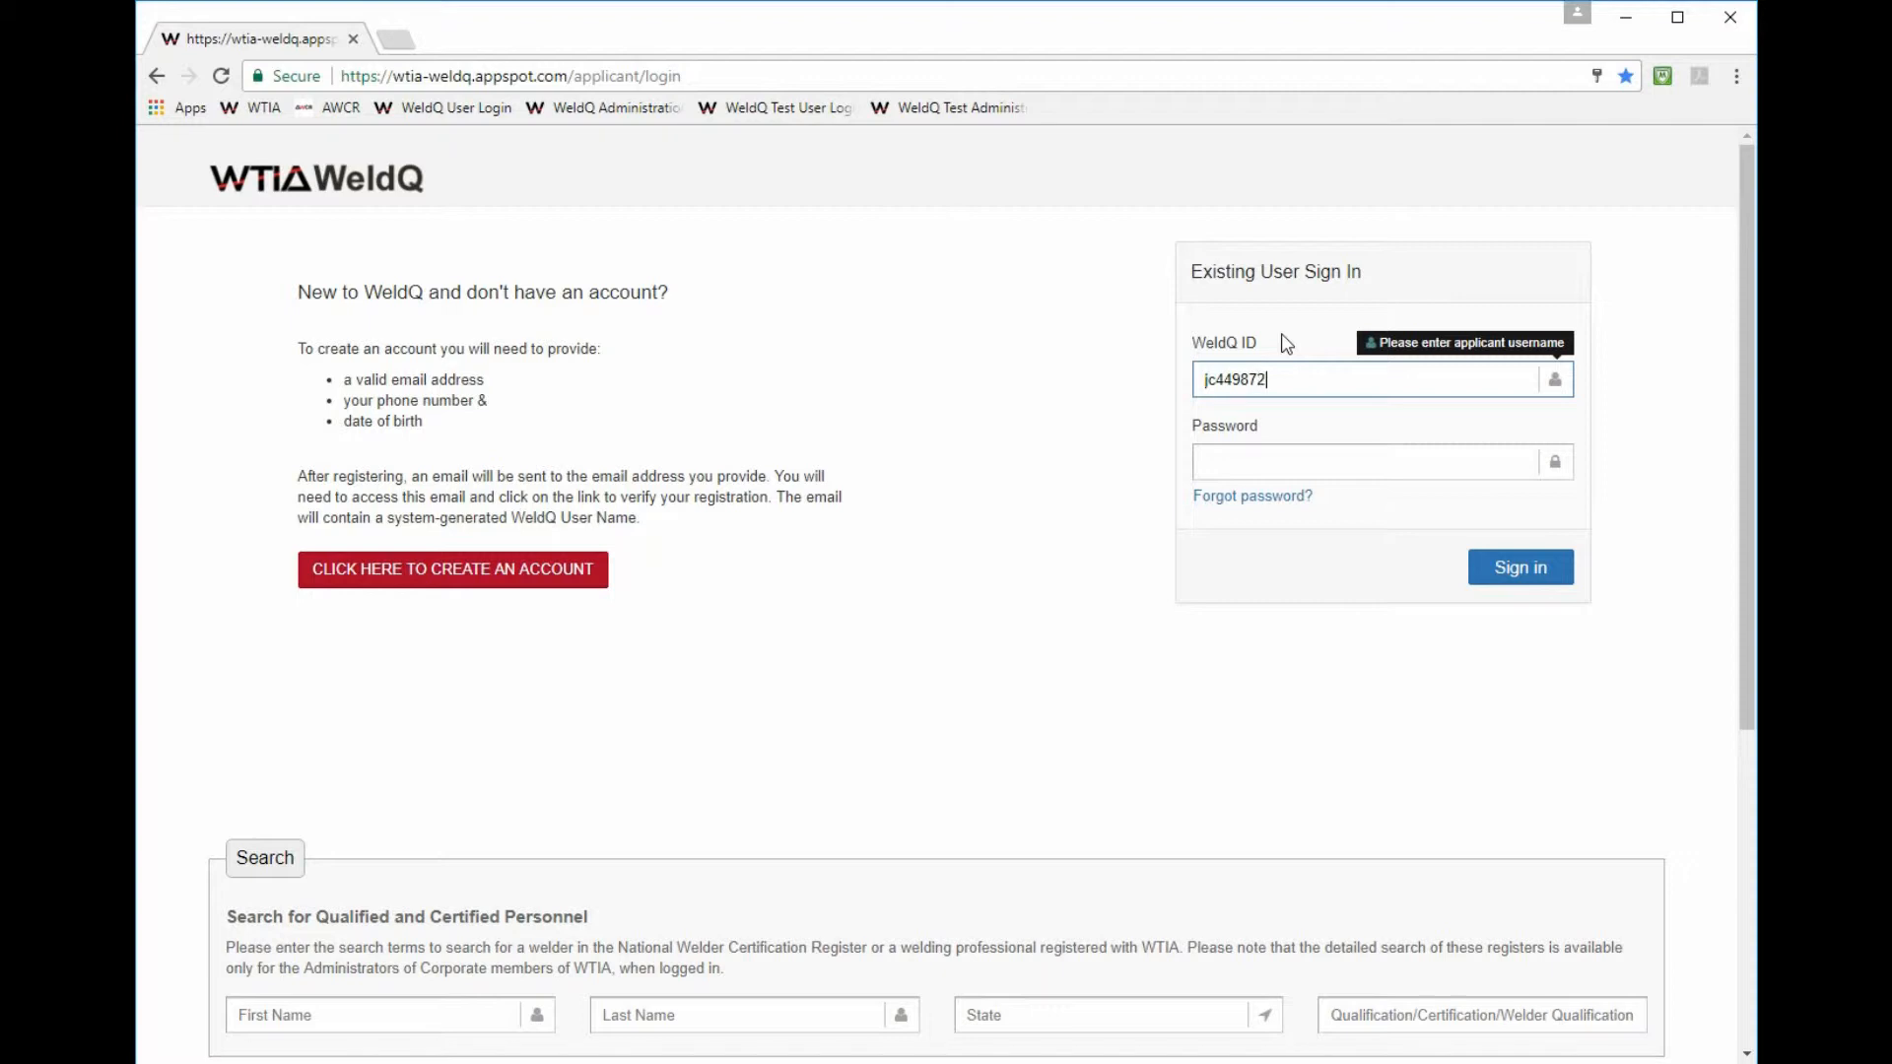
{"action": "left_click", "coordinate": [1260, 461]}
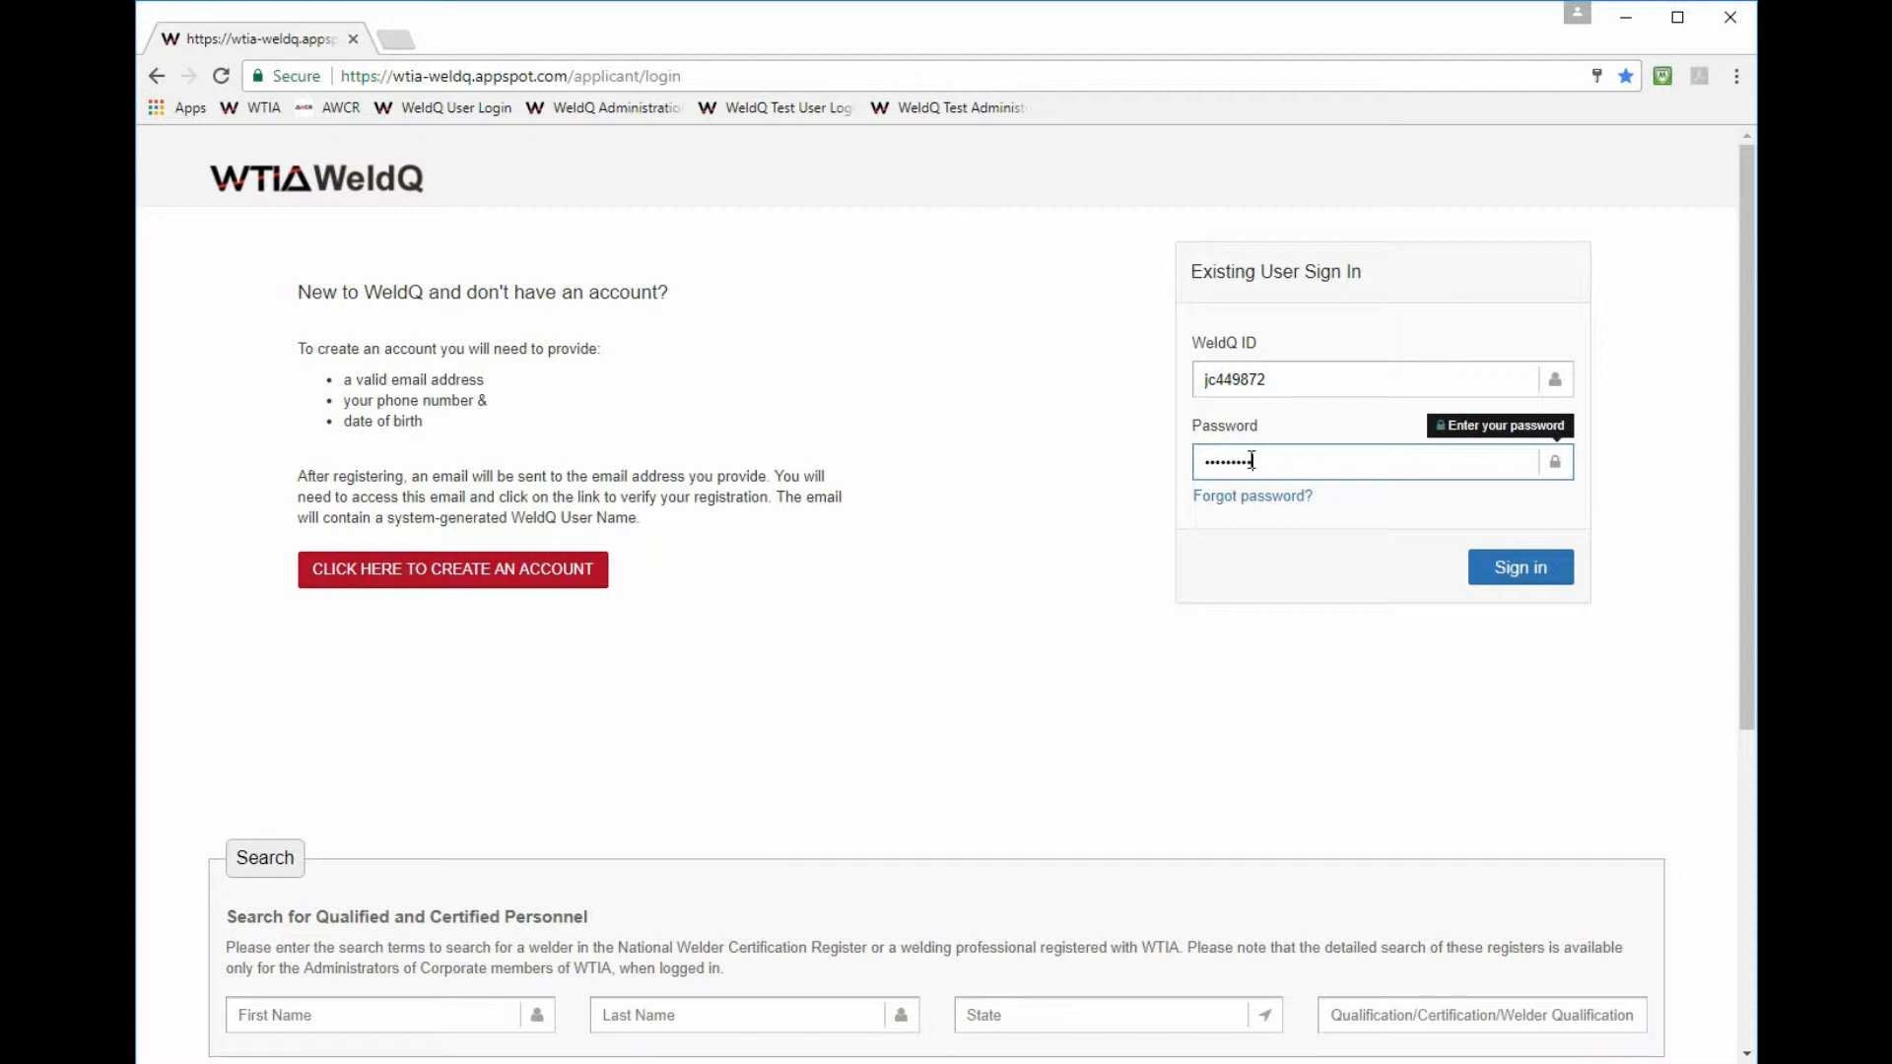
{"action": "left_click", "coordinate": [1520, 571]}
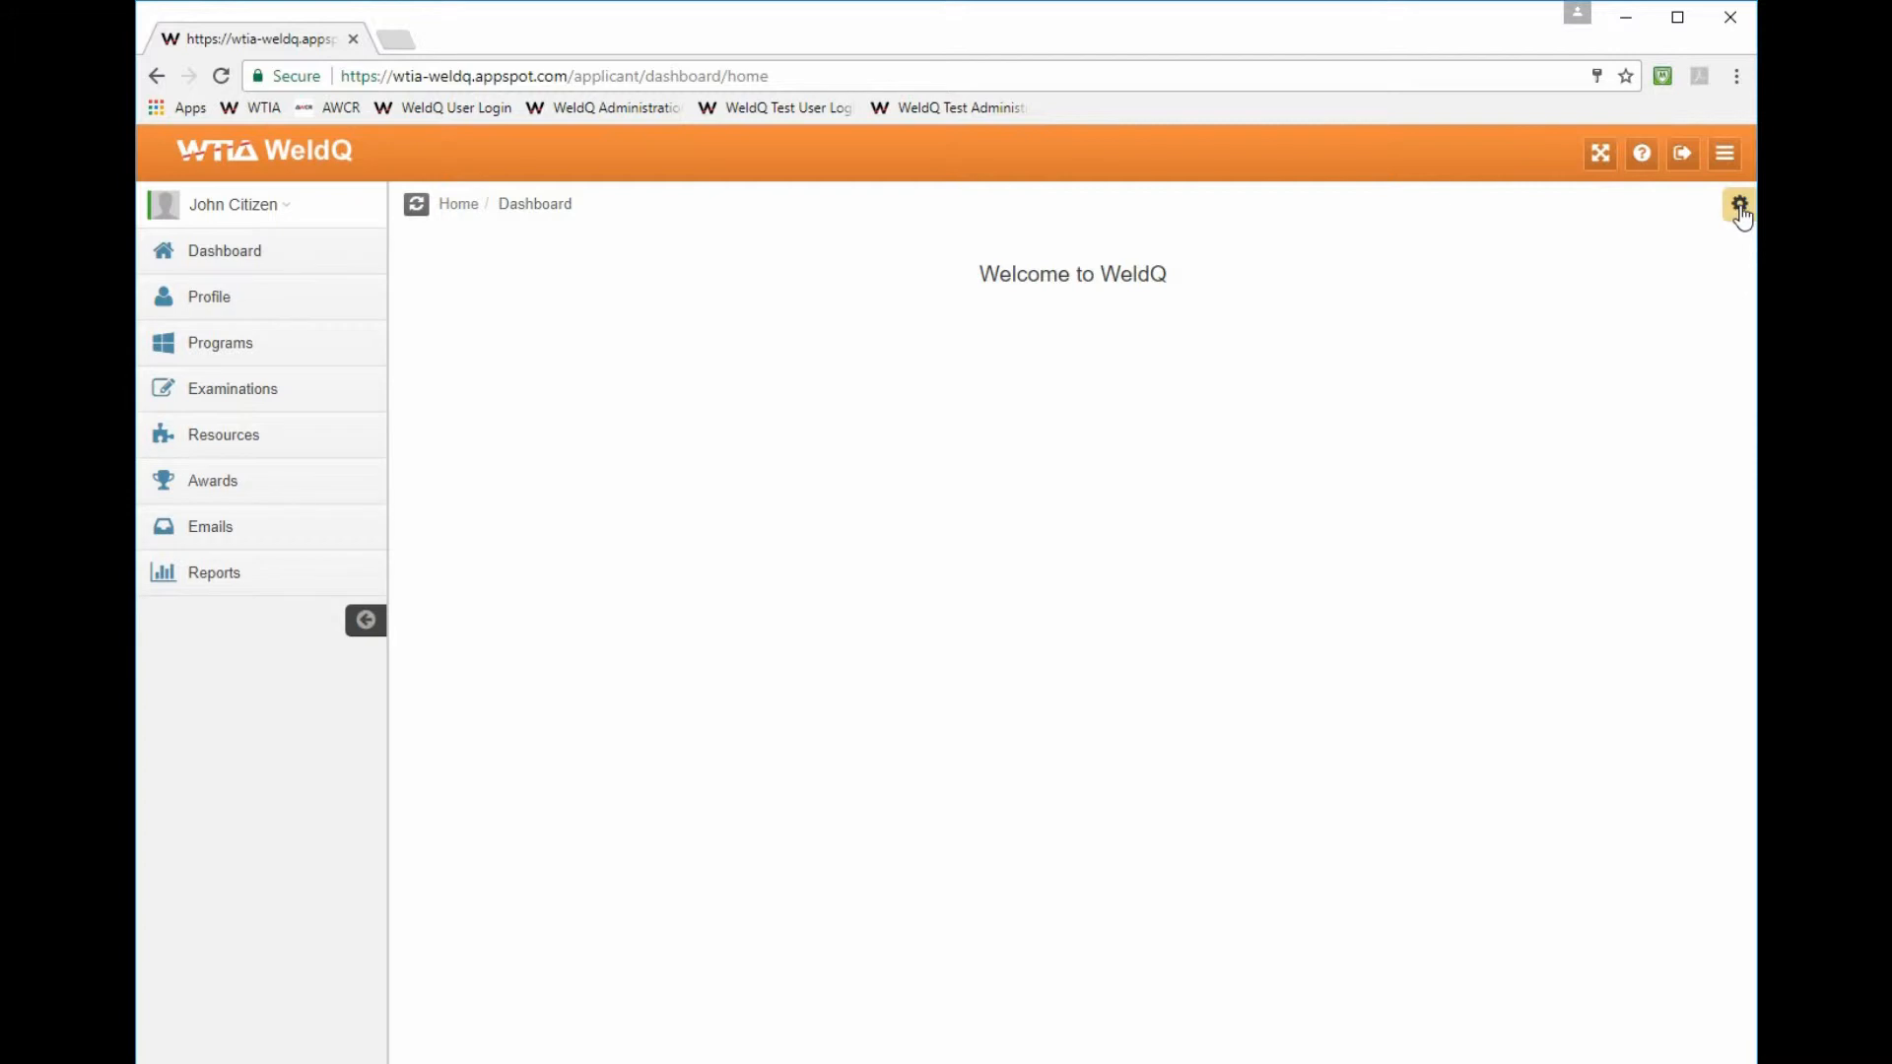
{"action": "left_click", "coordinate": [1725, 156]}
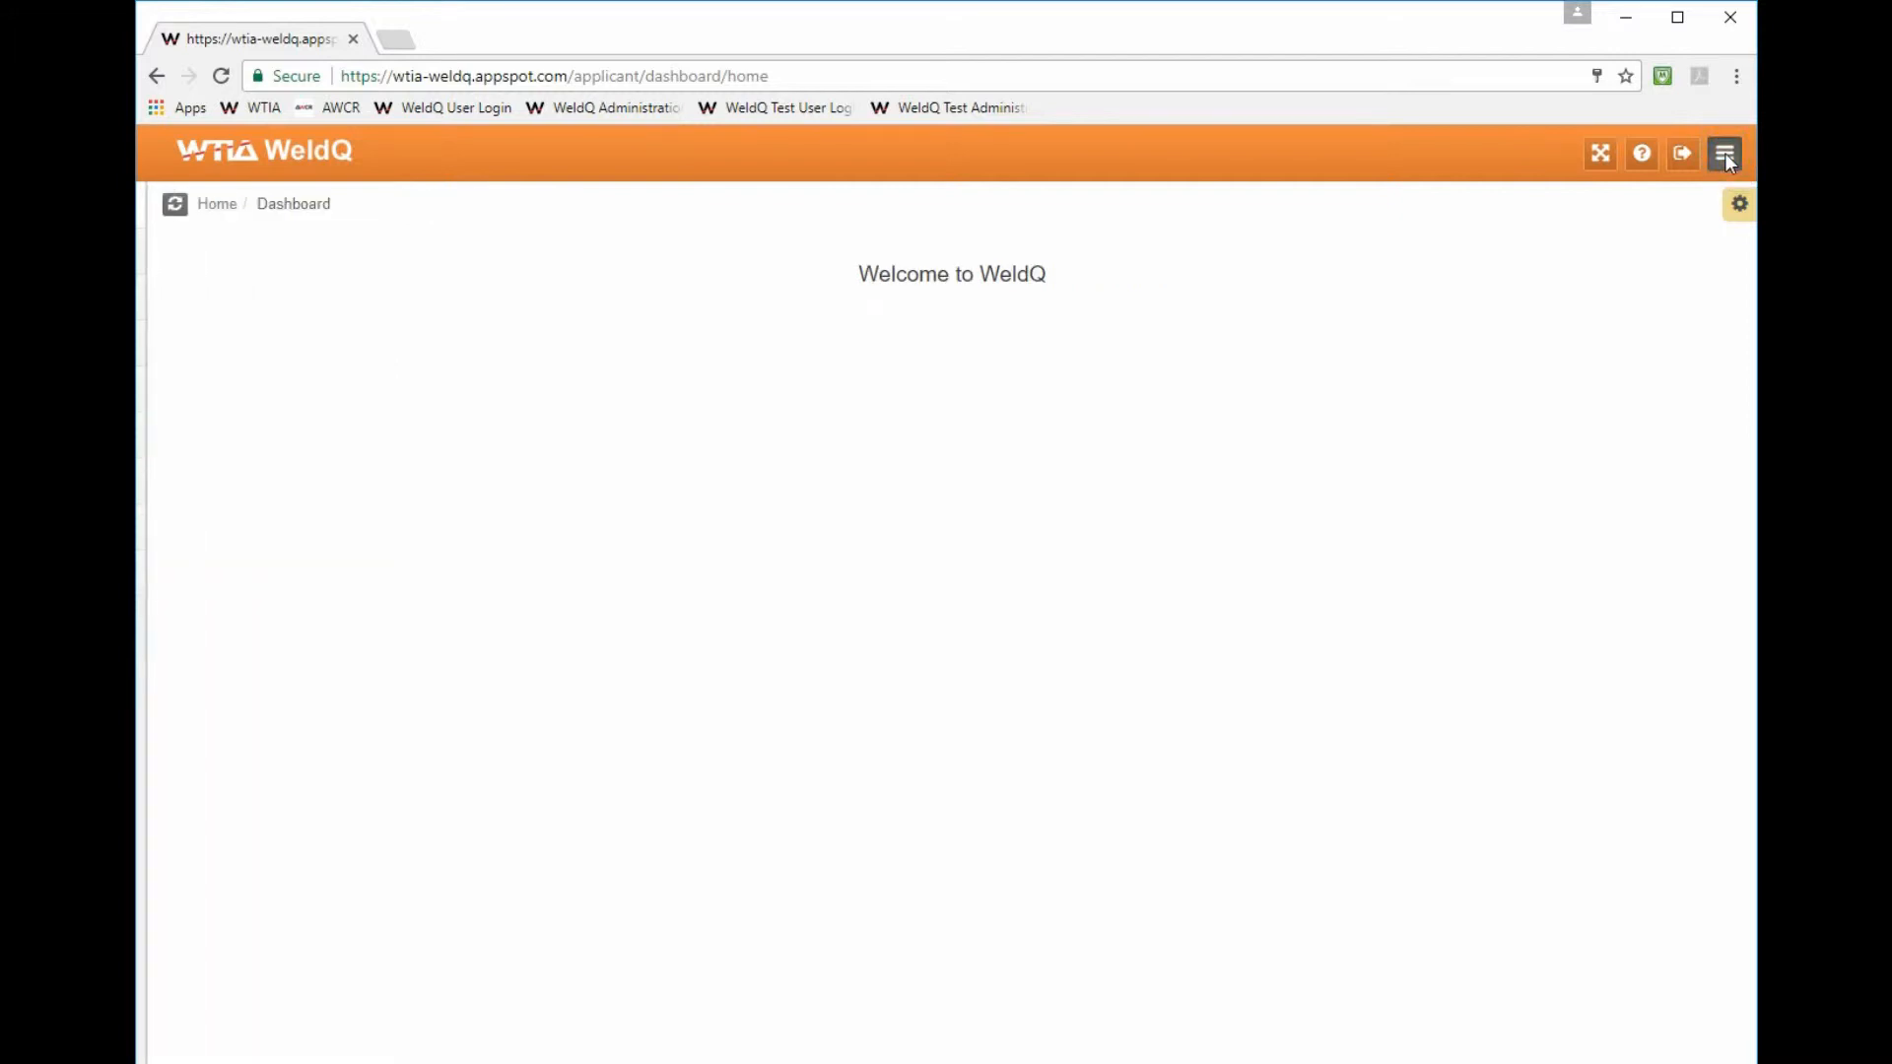
{"action": "left_click", "coordinate": [1726, 155]}
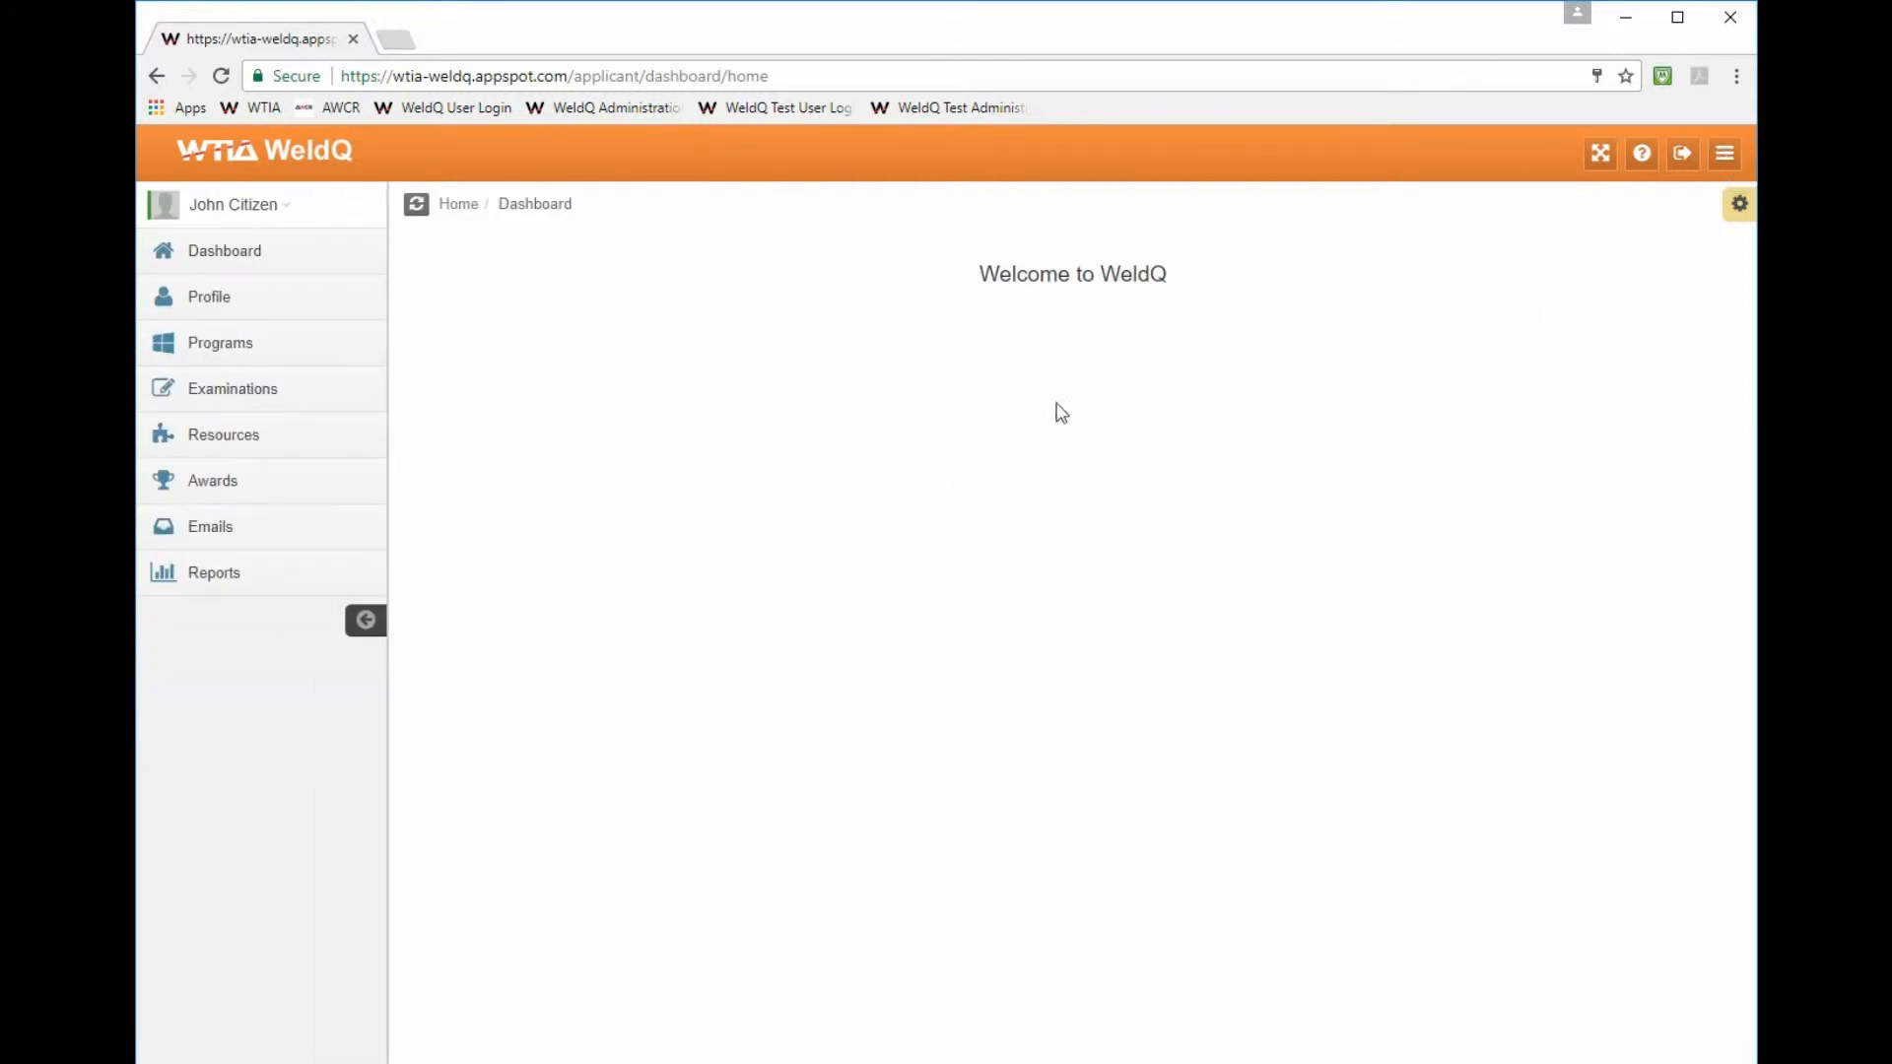
{"action": "left_click", "coordinate": [360, 631]}
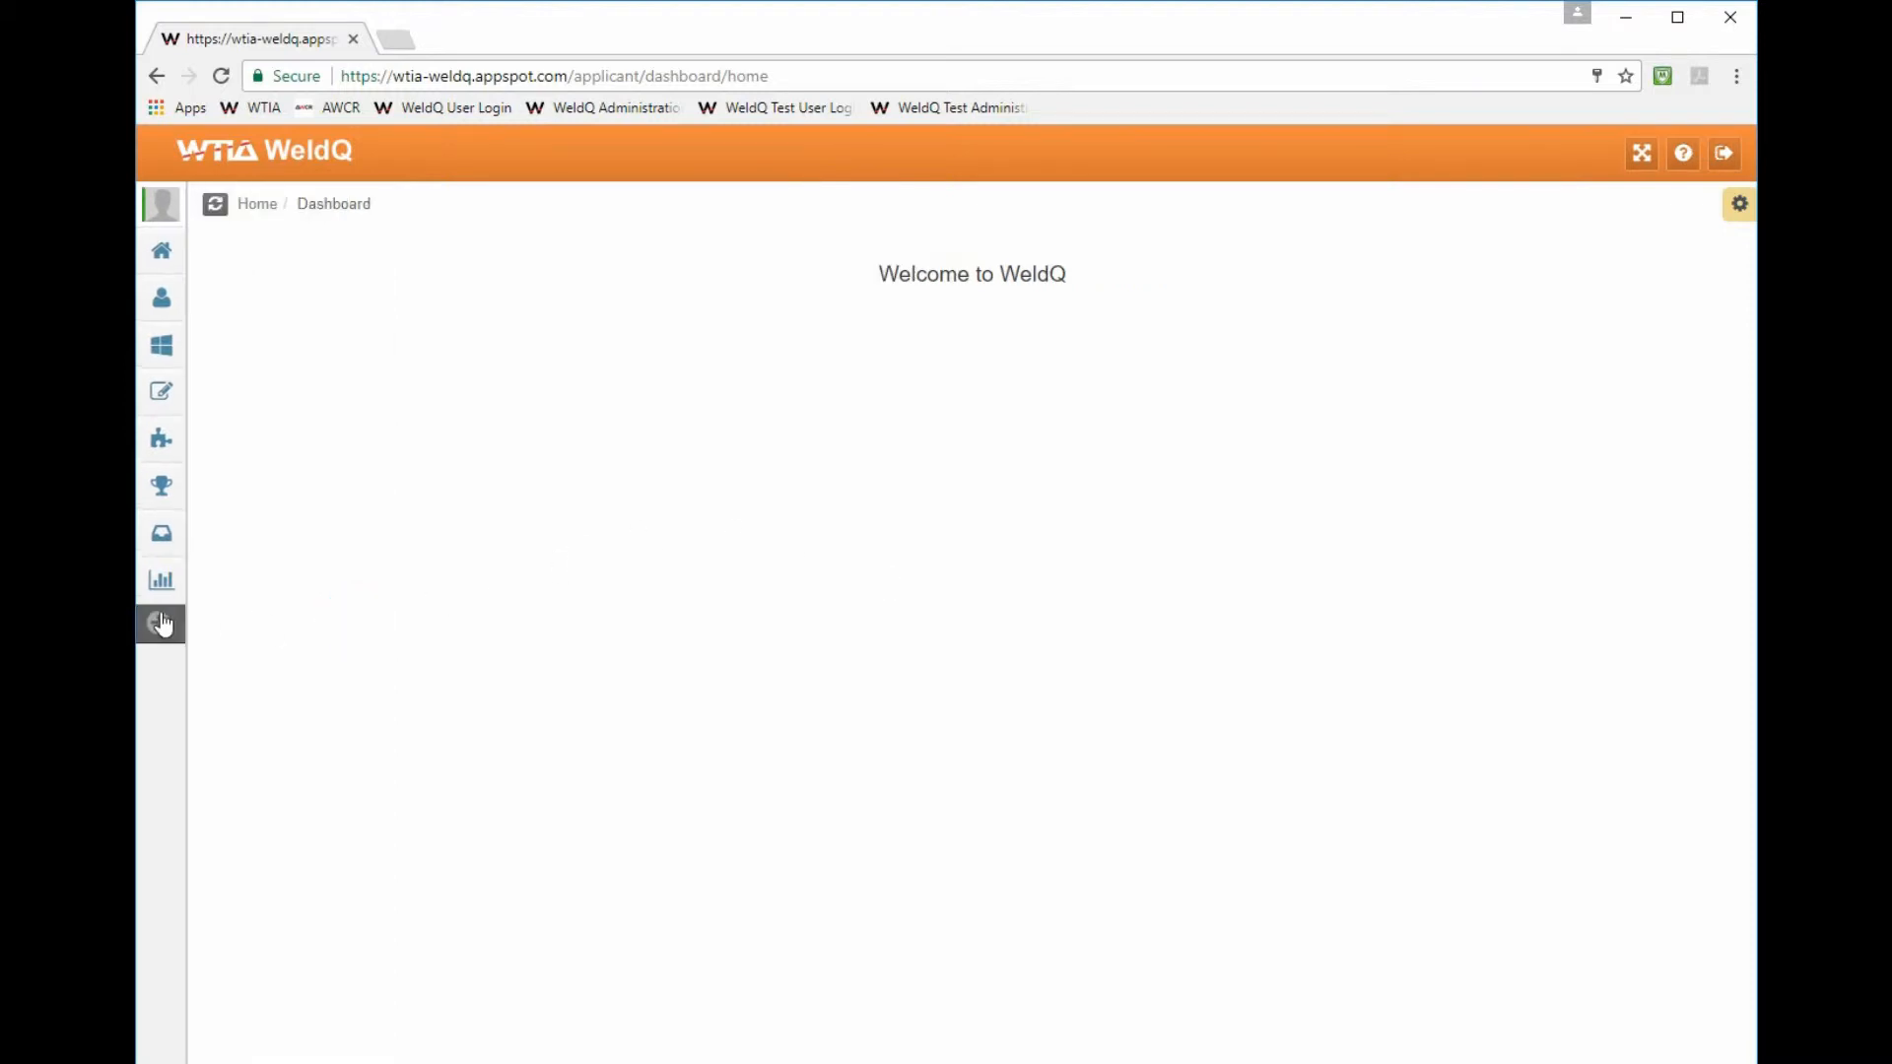
{"action": "left_click", "coordinate": [159, 622]}
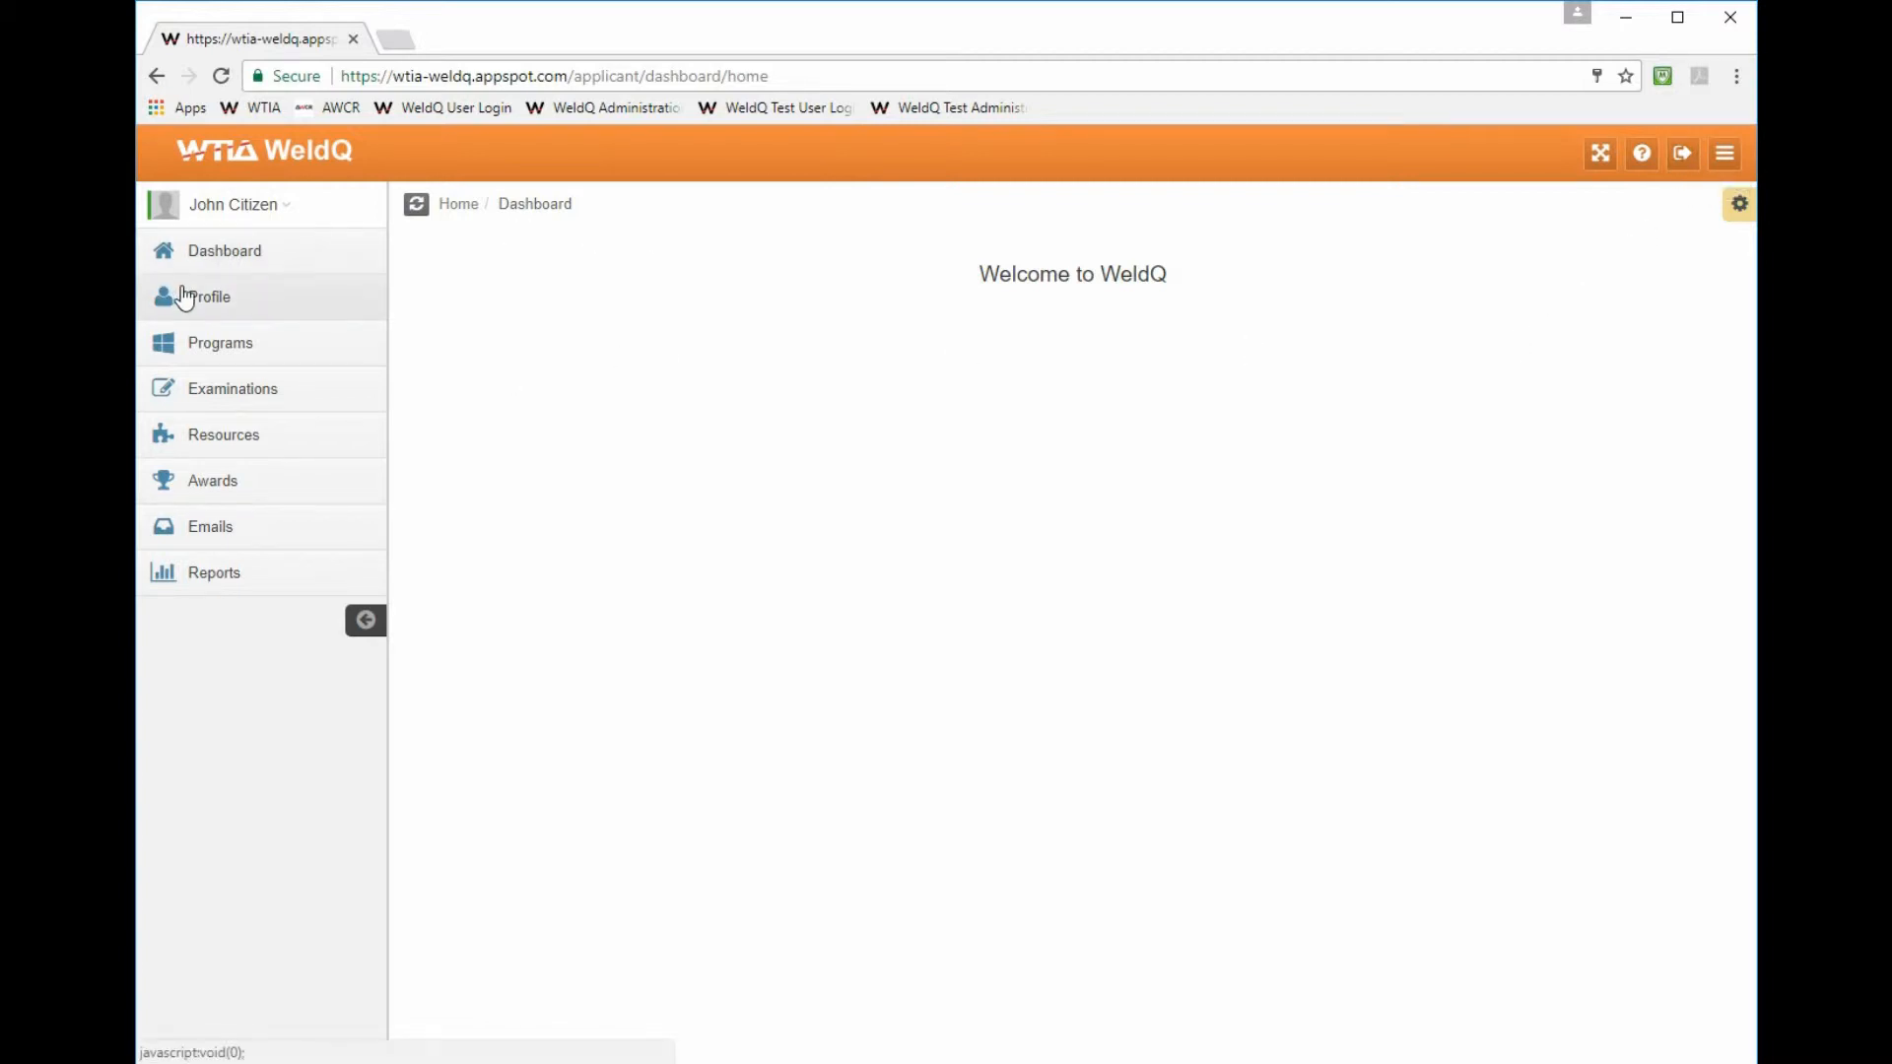
{"action": "left_click", "coordinate": [236, 306]}
{"action": "left_click", "coordinate": [220, 307]}
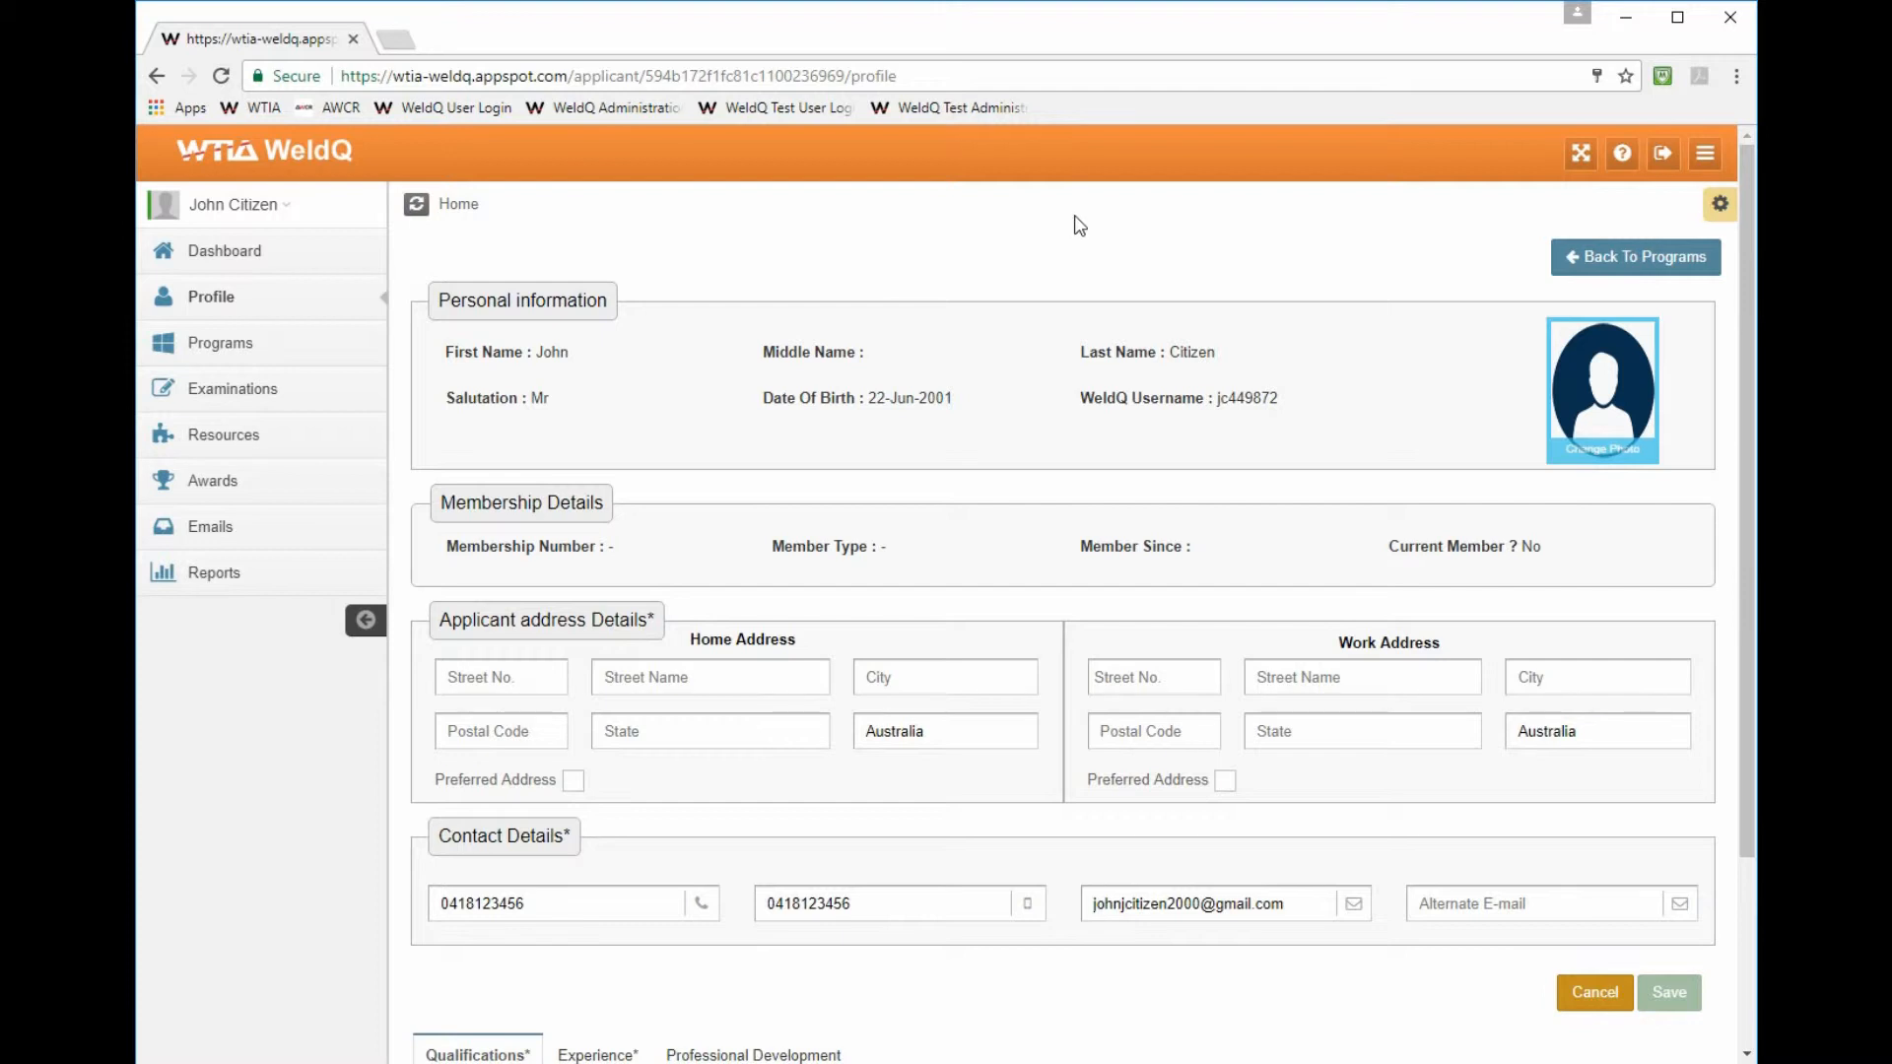
{"action": "left_click", "coordinate": [1145, 670]}
{"action": "left_click", "coordinate": [1292, 676]}
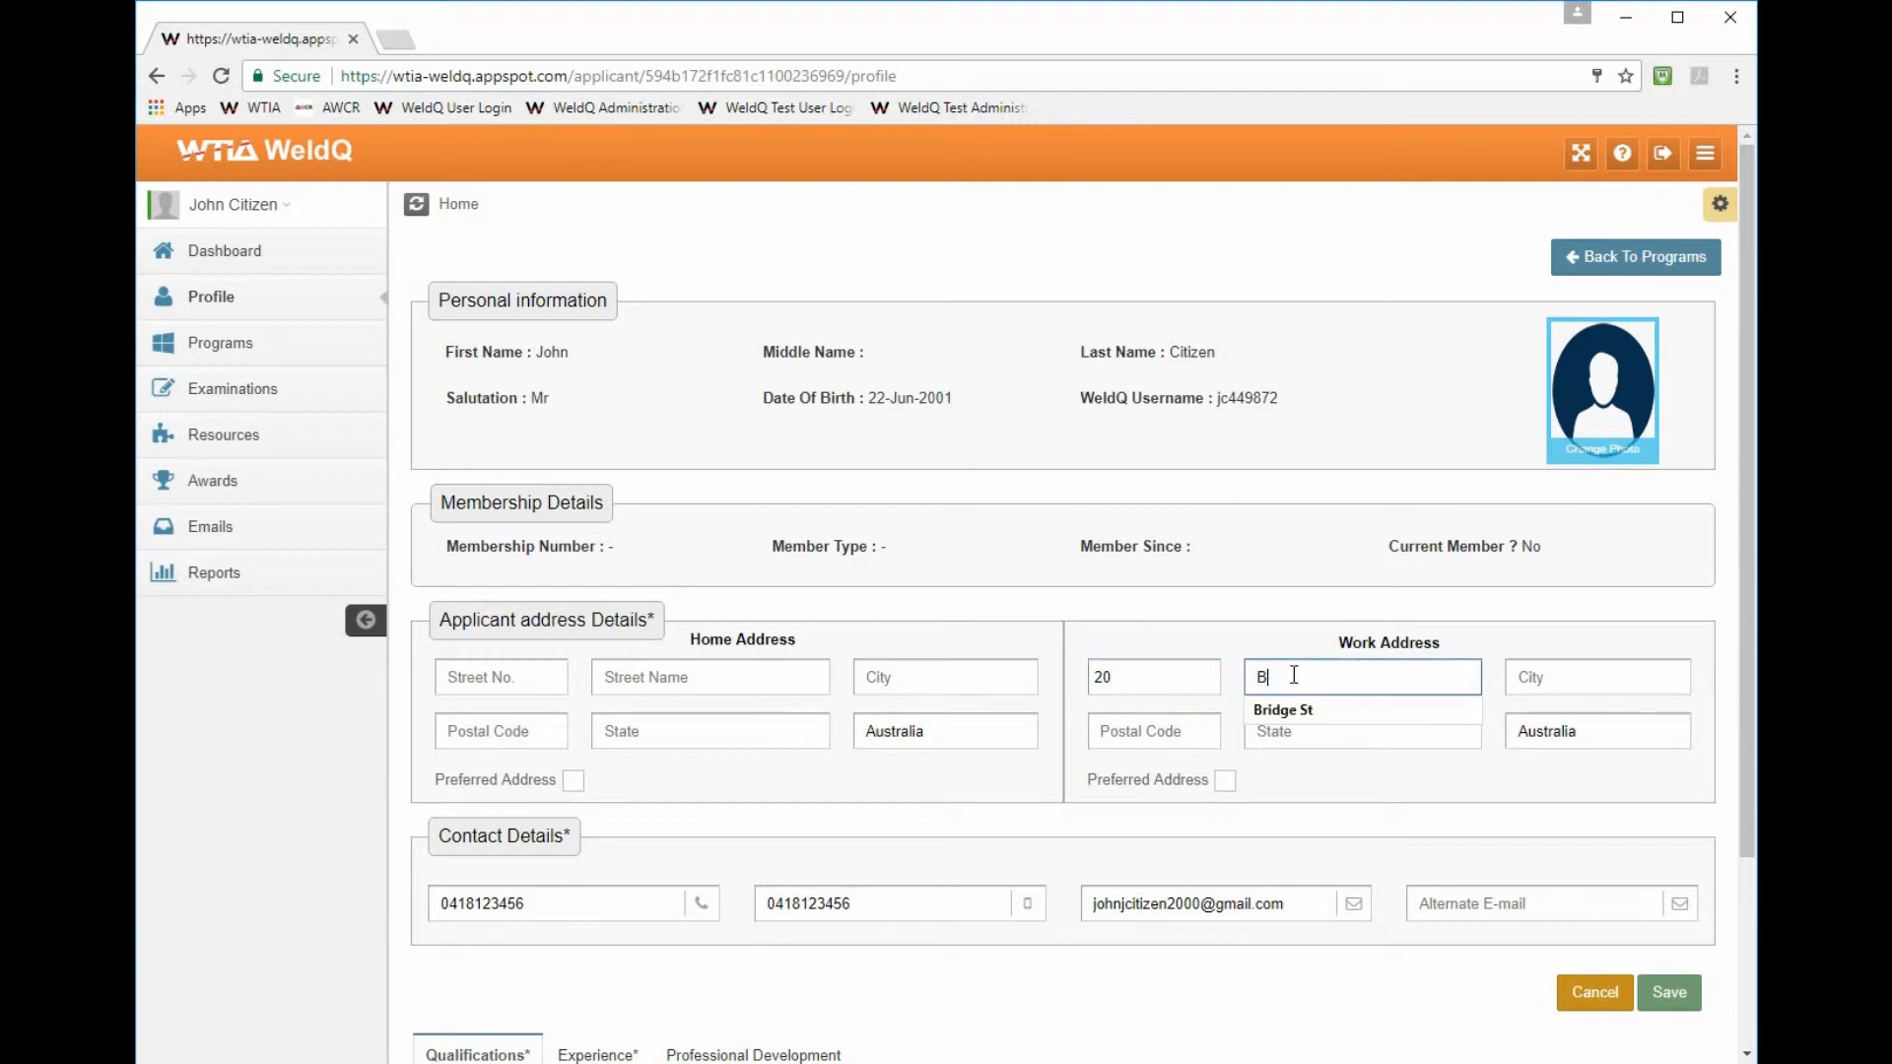
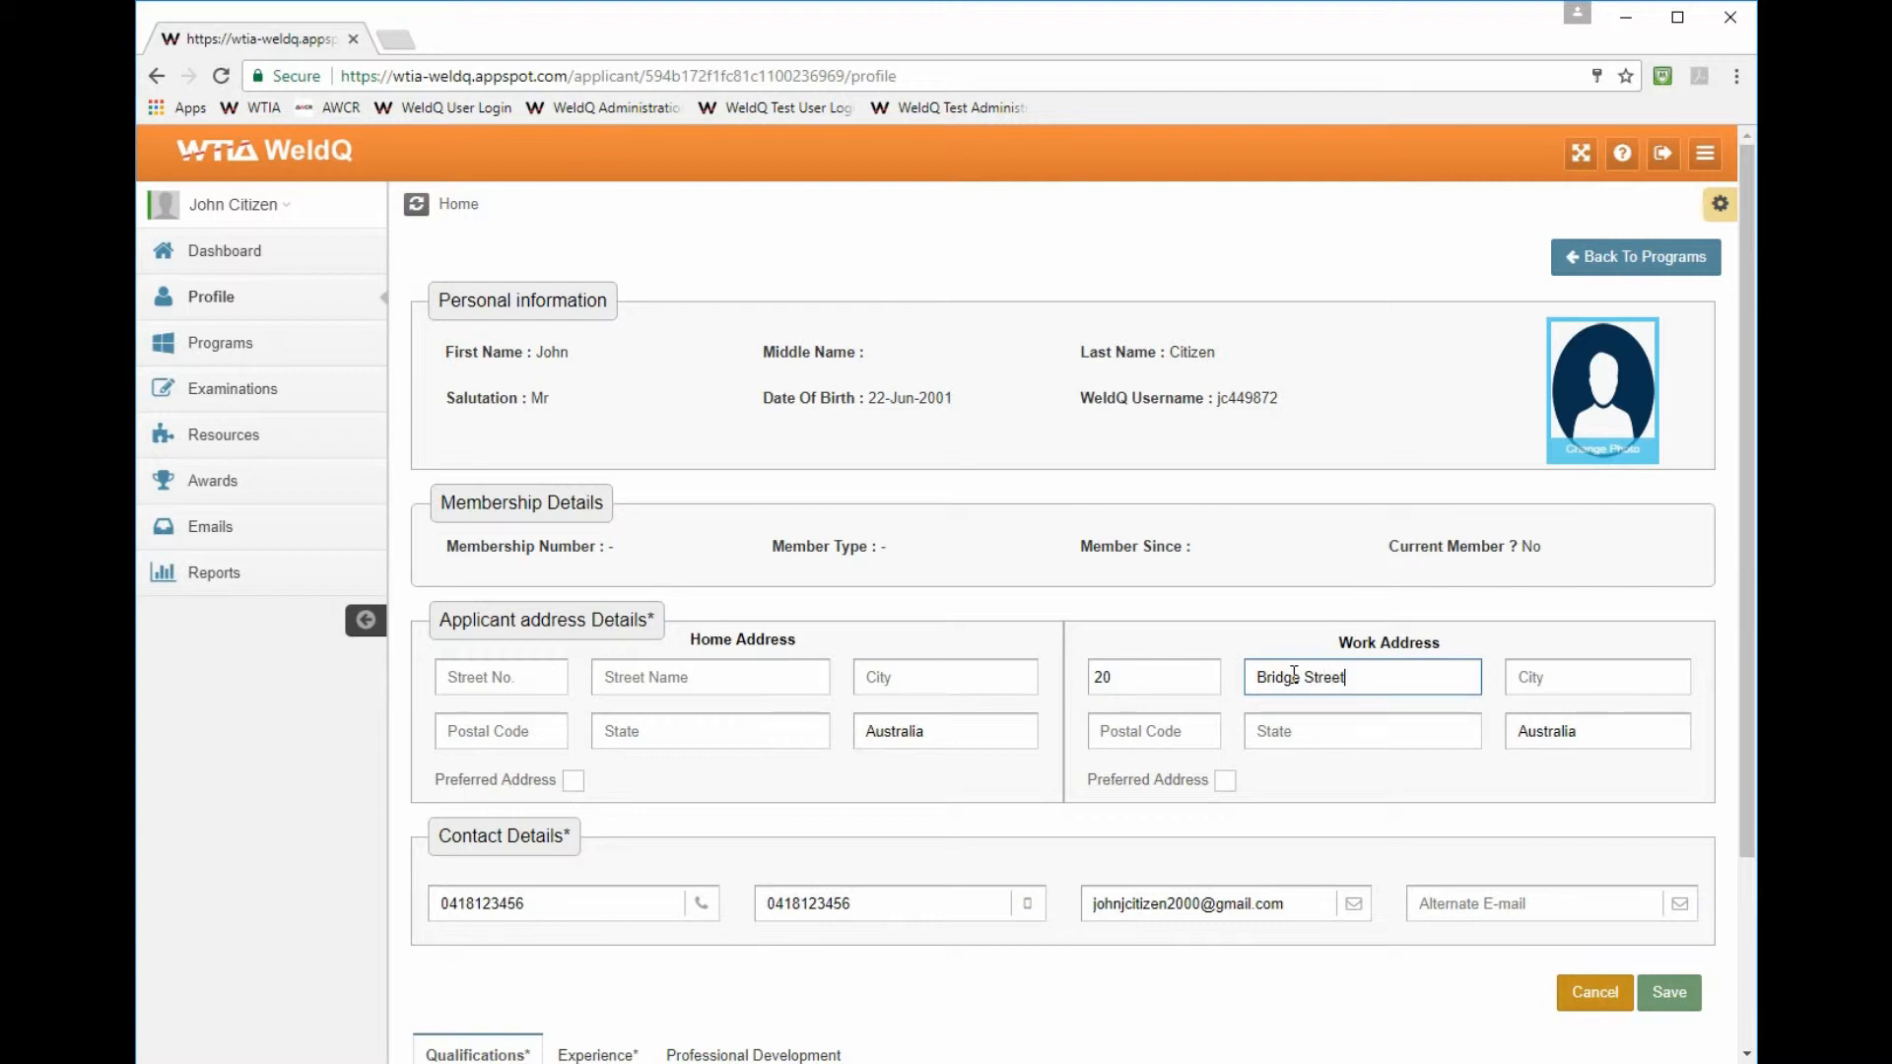
- Complete the work address with Pymble, 2073, NSW and mark it as the preferred address
{"action": "left_click", "coordinate": [1524, 675]}
{"action": "type", "text": "Pymble"}
{"action": "left_click", "coordinate": [1175, 736]}
{"action": "type", "text": "2073"}
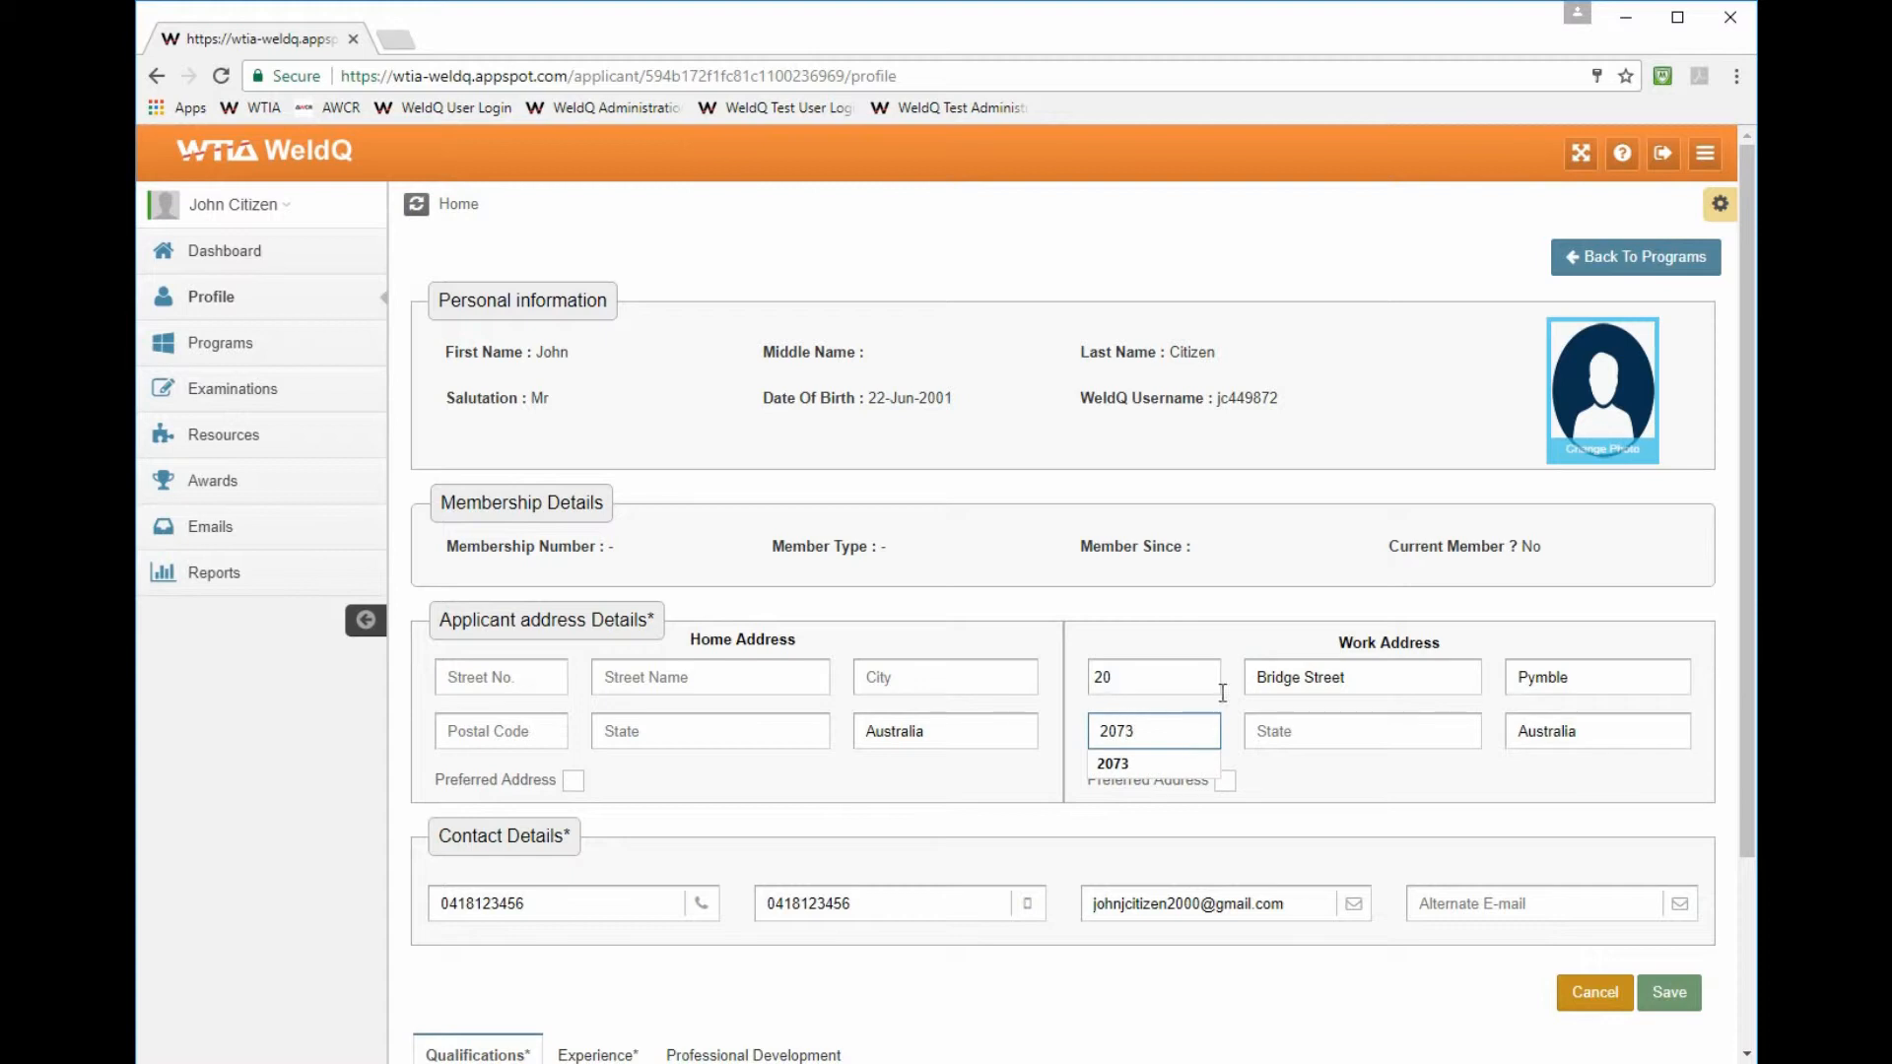
{"action": "left_click", "coordinate": [1367, 731]}
{"action": "type", "text": "NSW"}
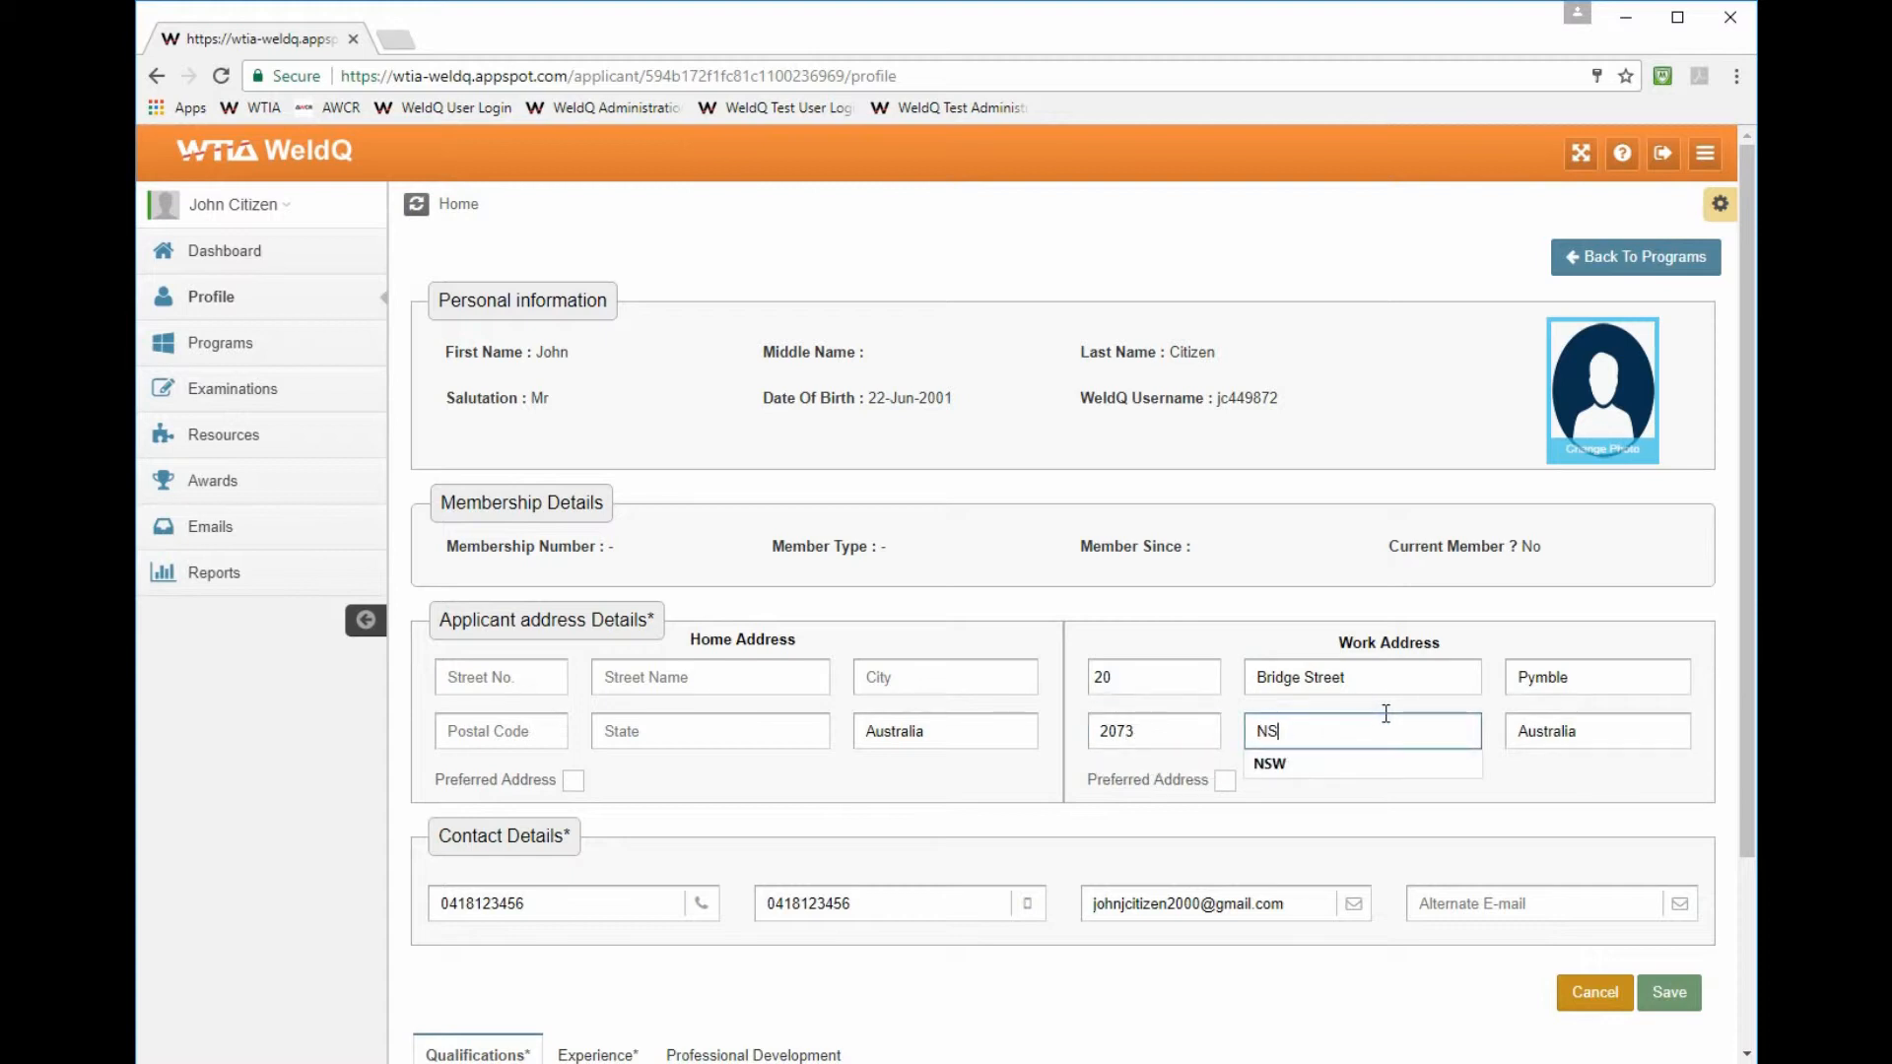
{"action": "left_click", "coordinate": [1276, 764]}
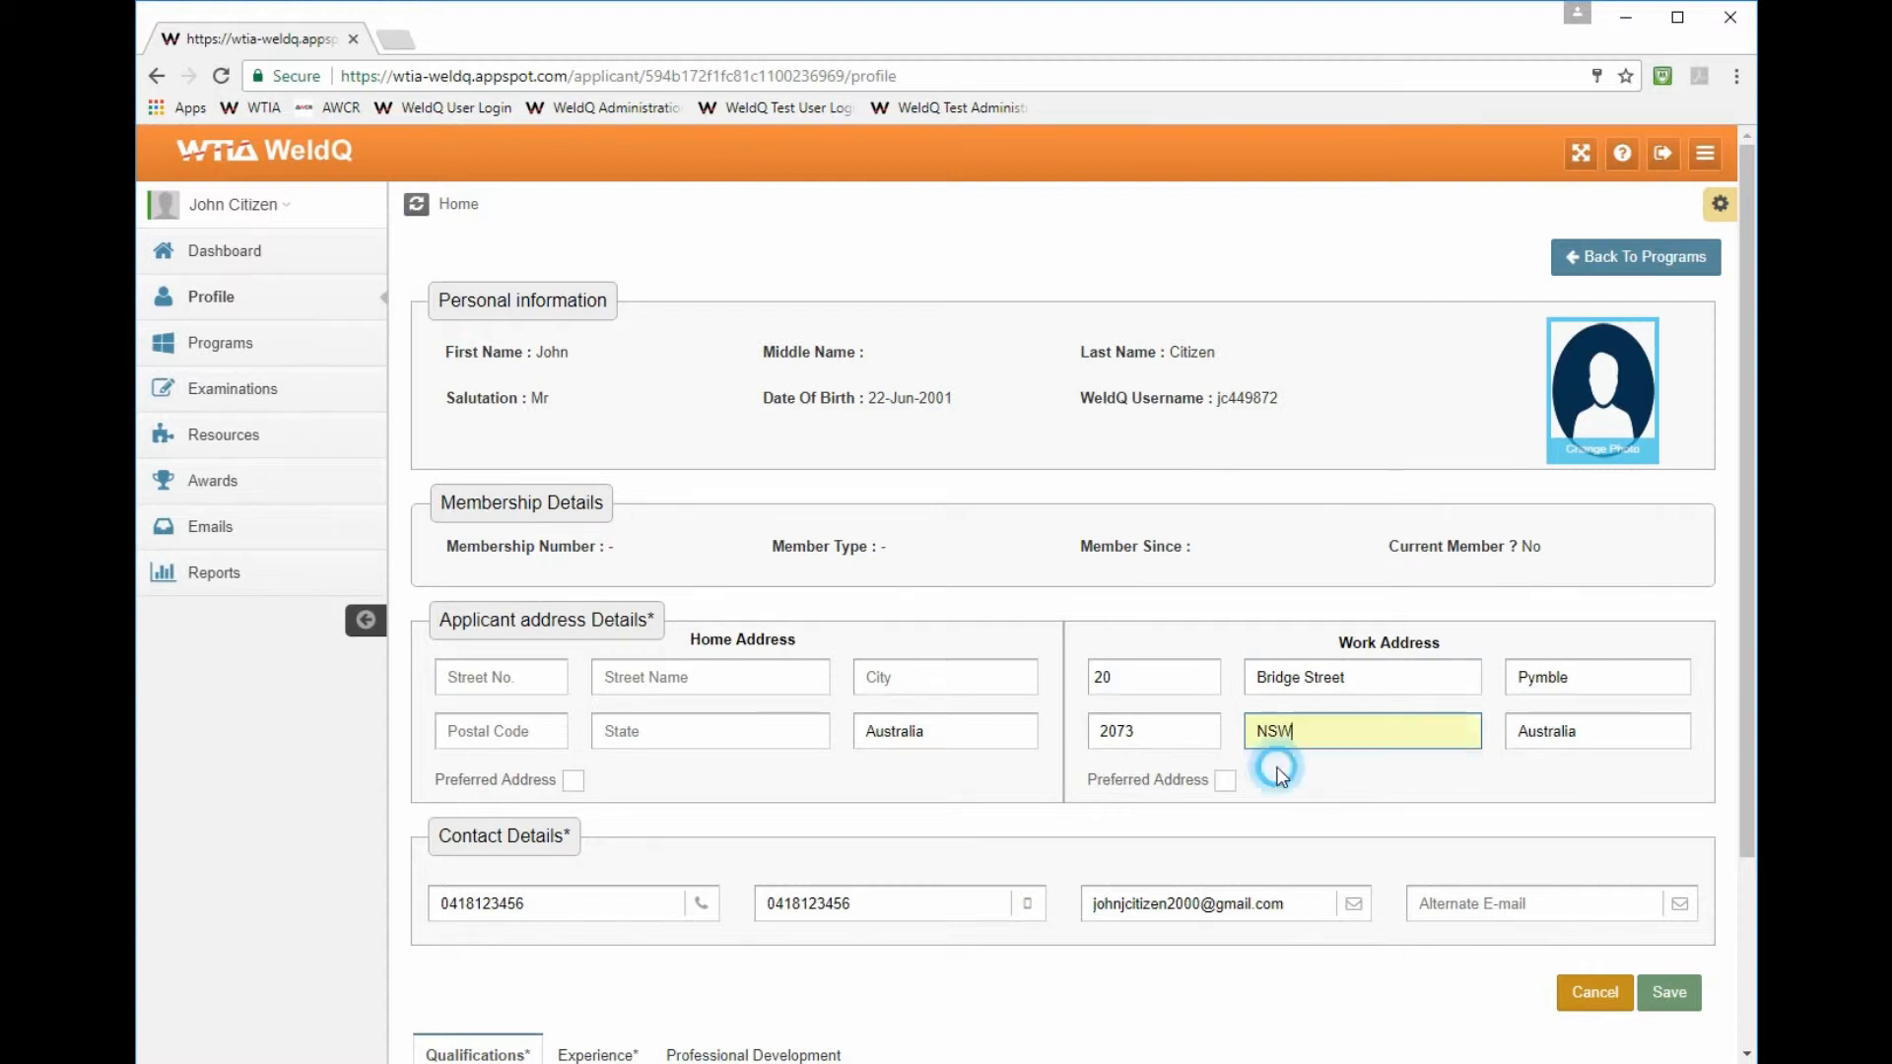
{"action": "left_click", "coordinate": [1225, 783]}
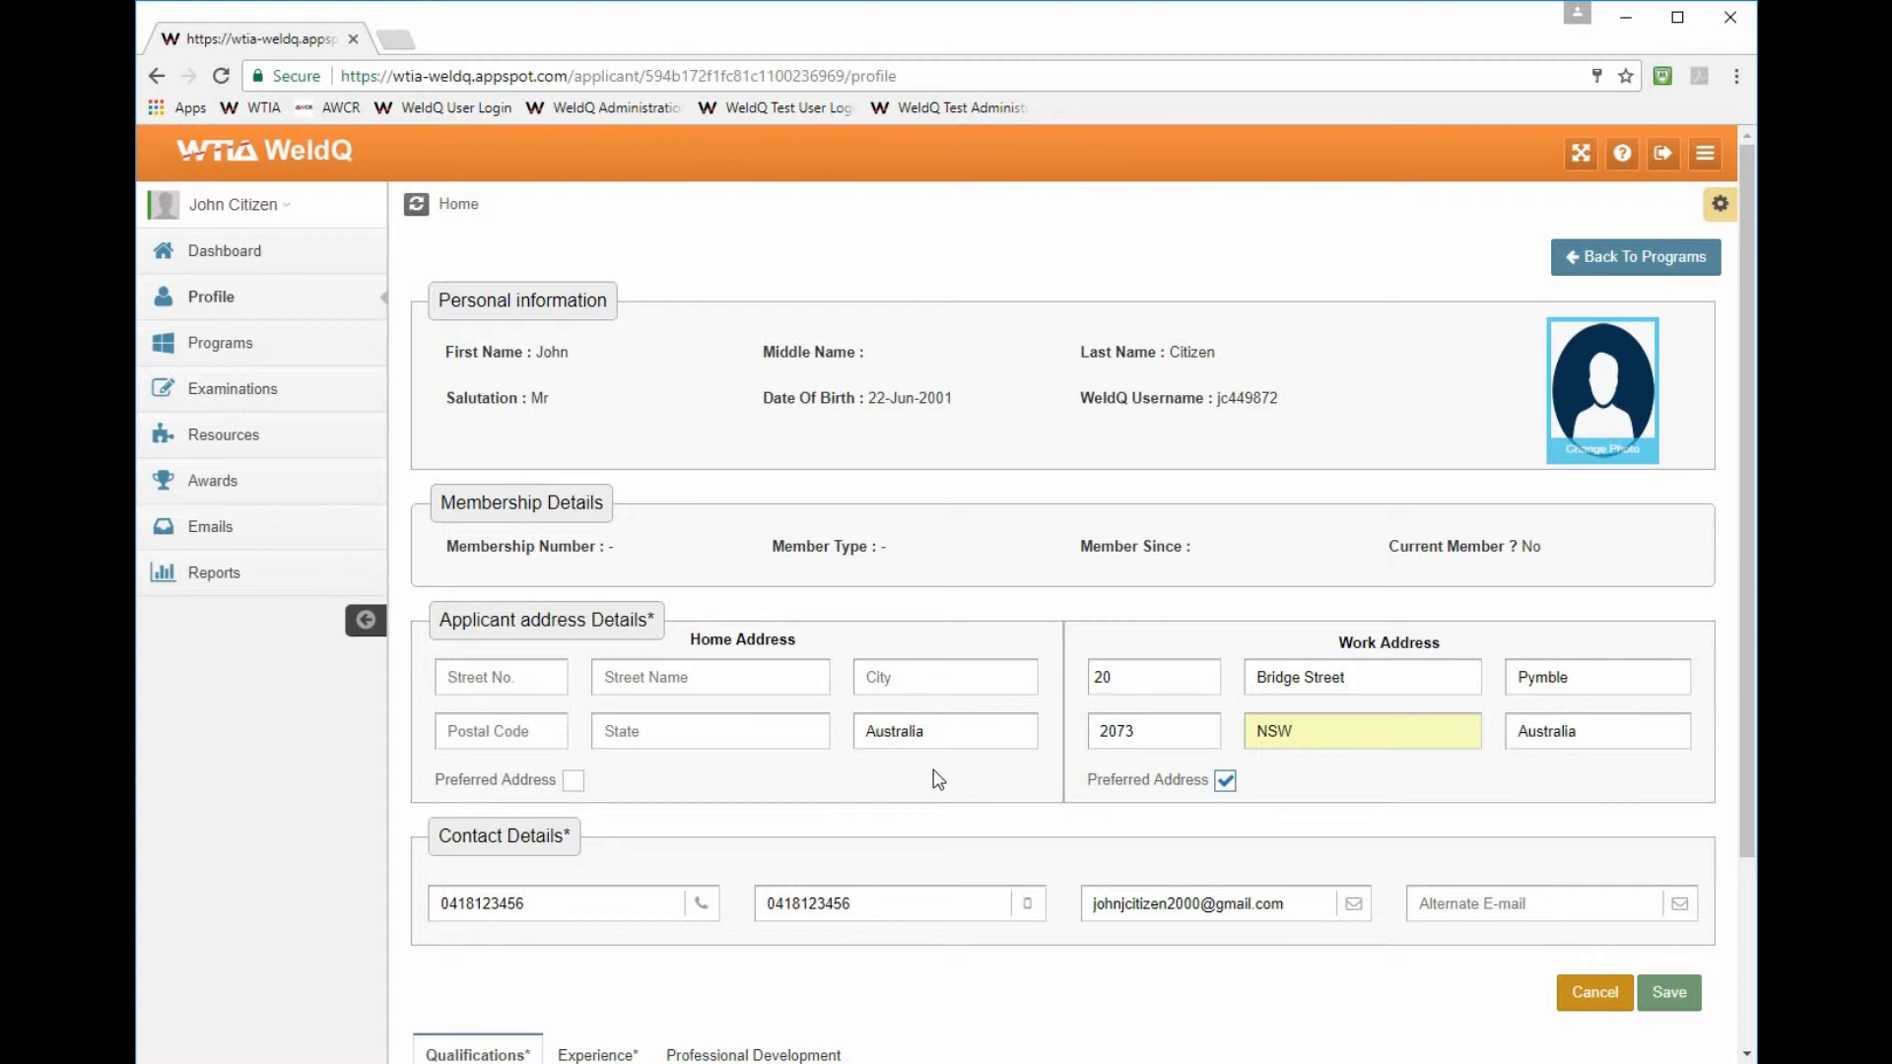
- Save the profile with the new work address and close the passport-photo warning
{"action": "left_click", "coordinate": [1681, 1001]}
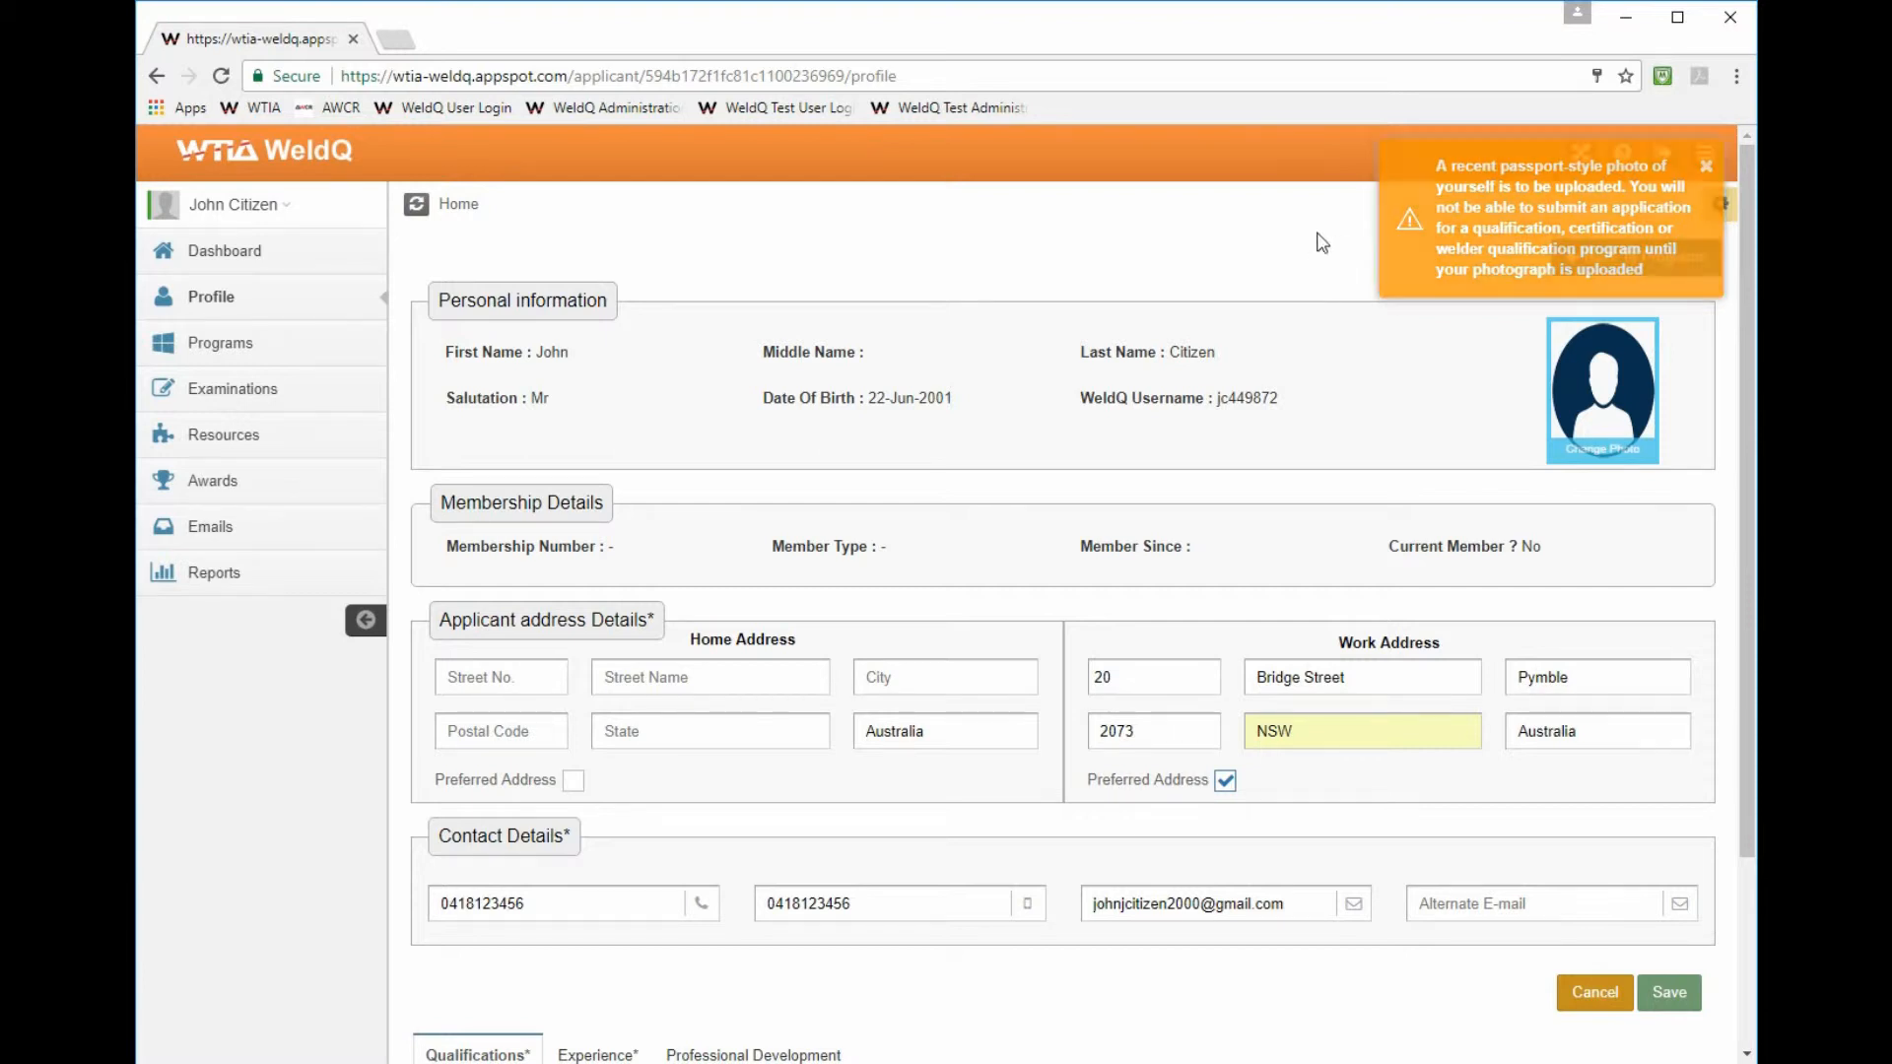
{"action": "left_click", "coordinate": [1705, 168]}
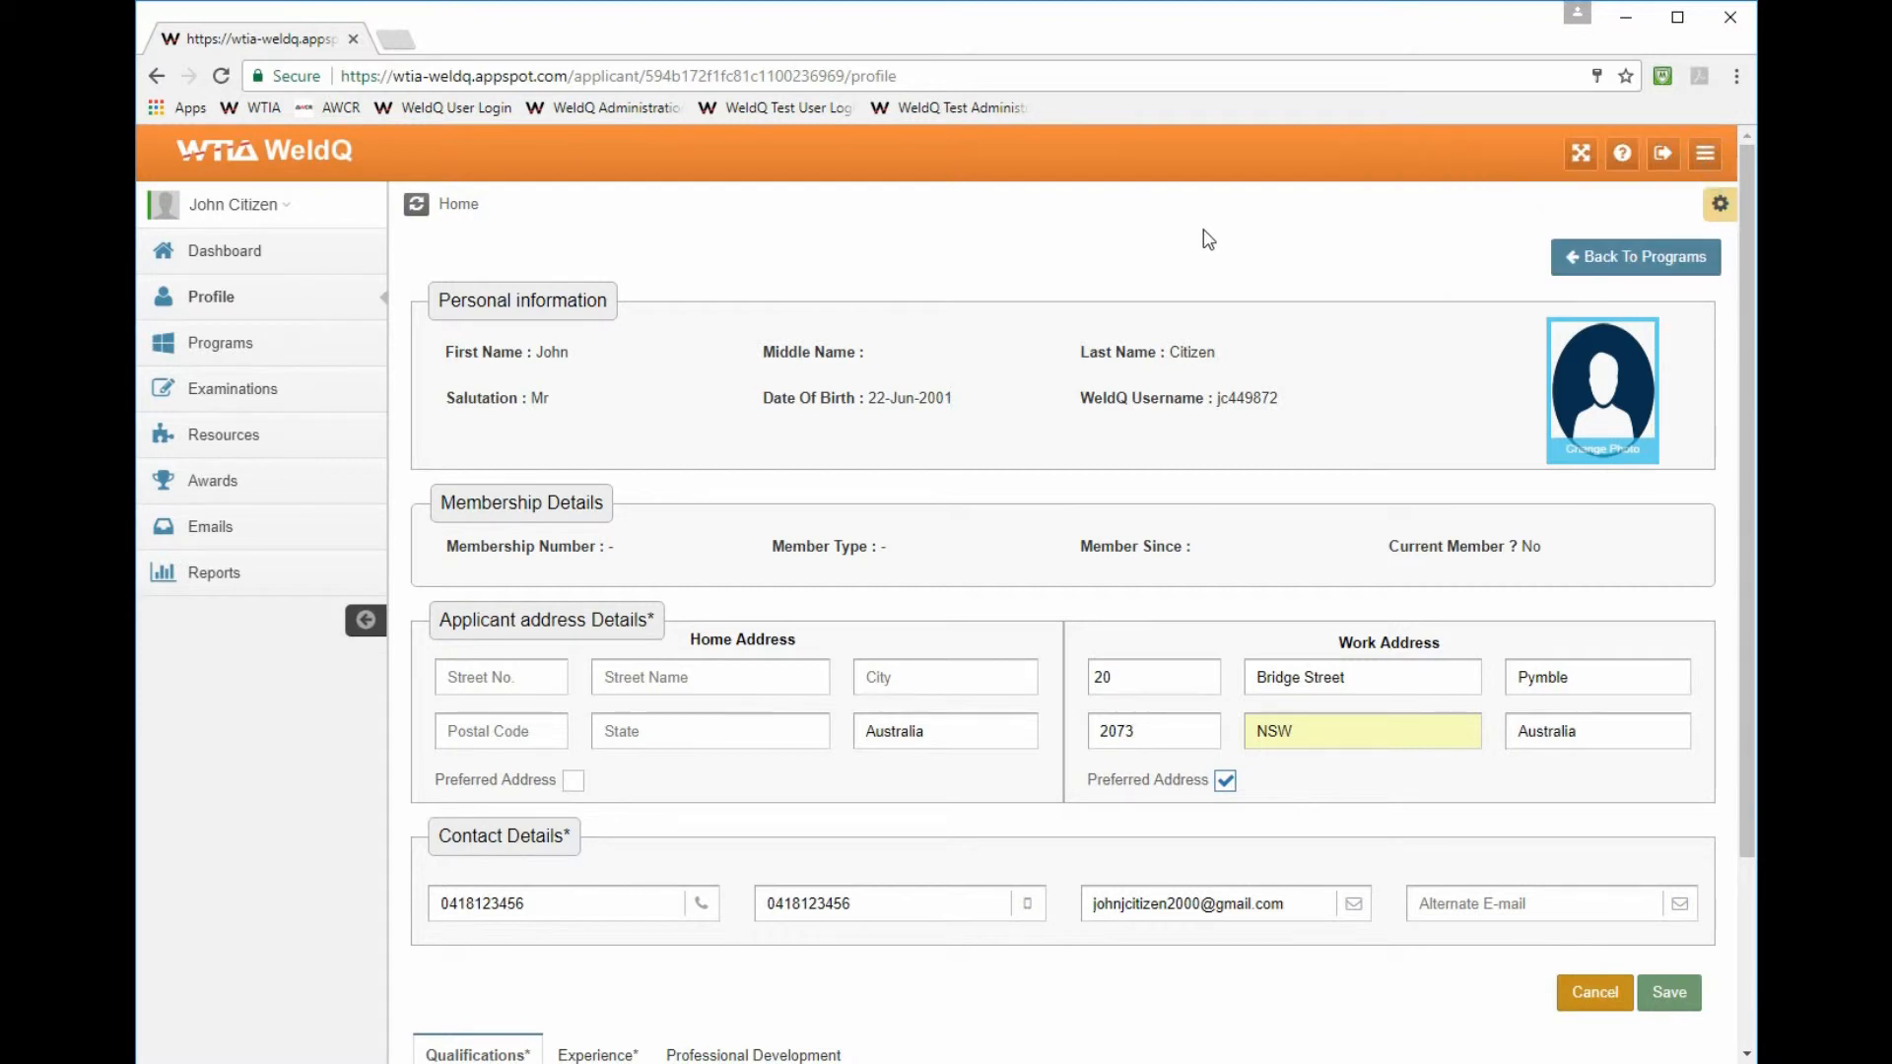
- Upload JohnC.jpg as the profile photo and save the profile details
{"action": "left_click", "coordinate": [1606, 402]}
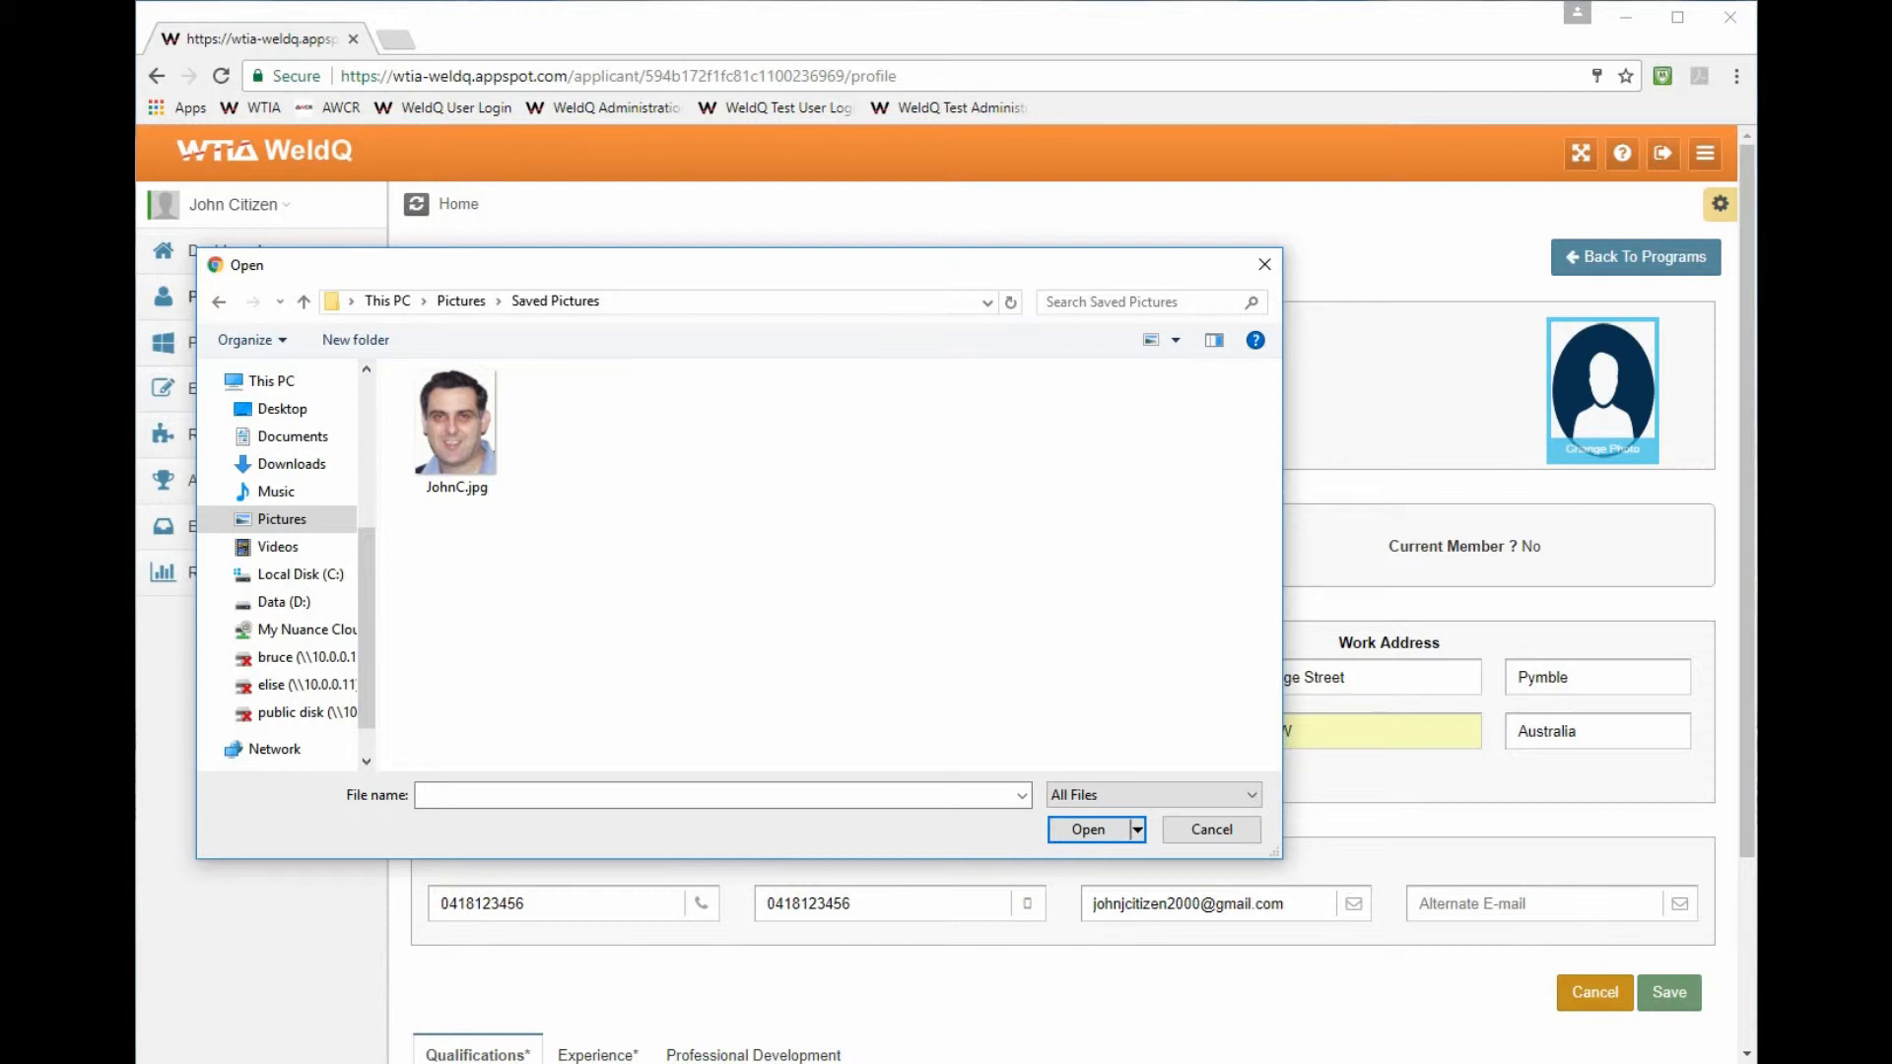
{"action": "left_click", "coordinate": [462, 416]}
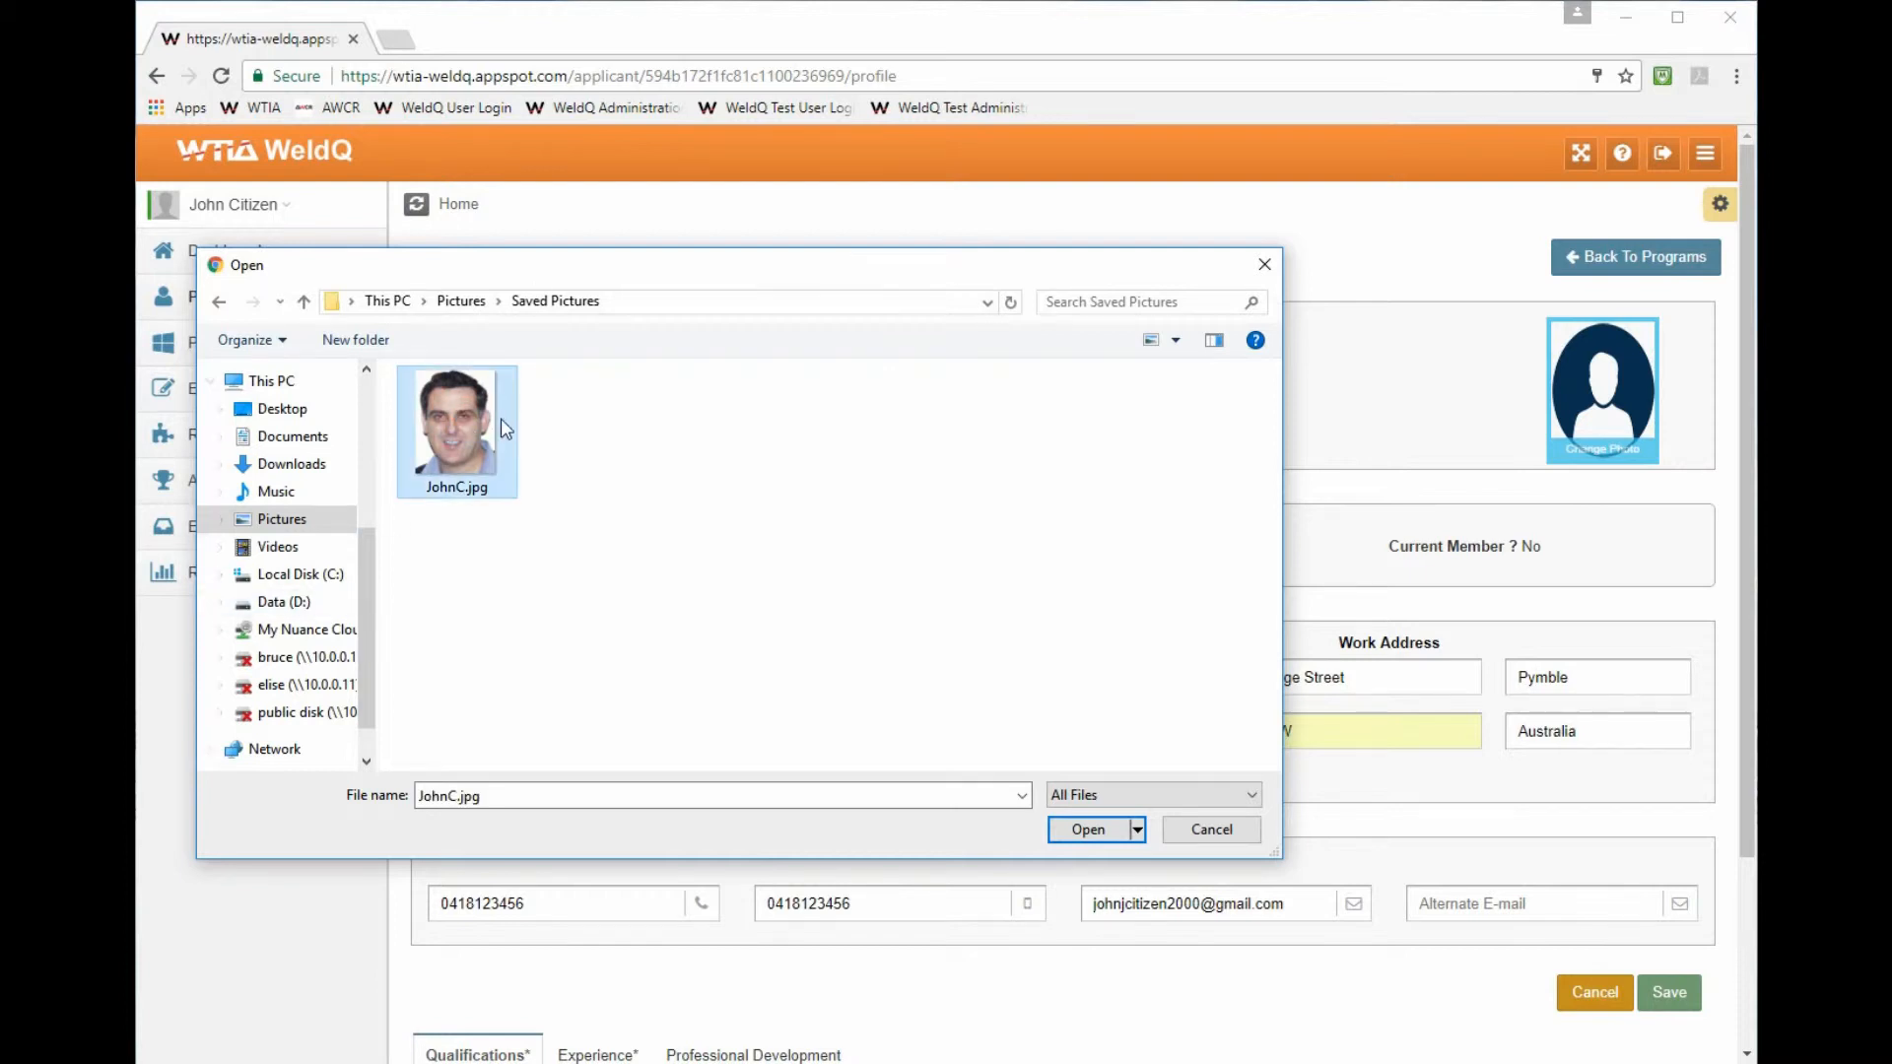
{"action": "left_click", "coordinate": [1116, 829]}
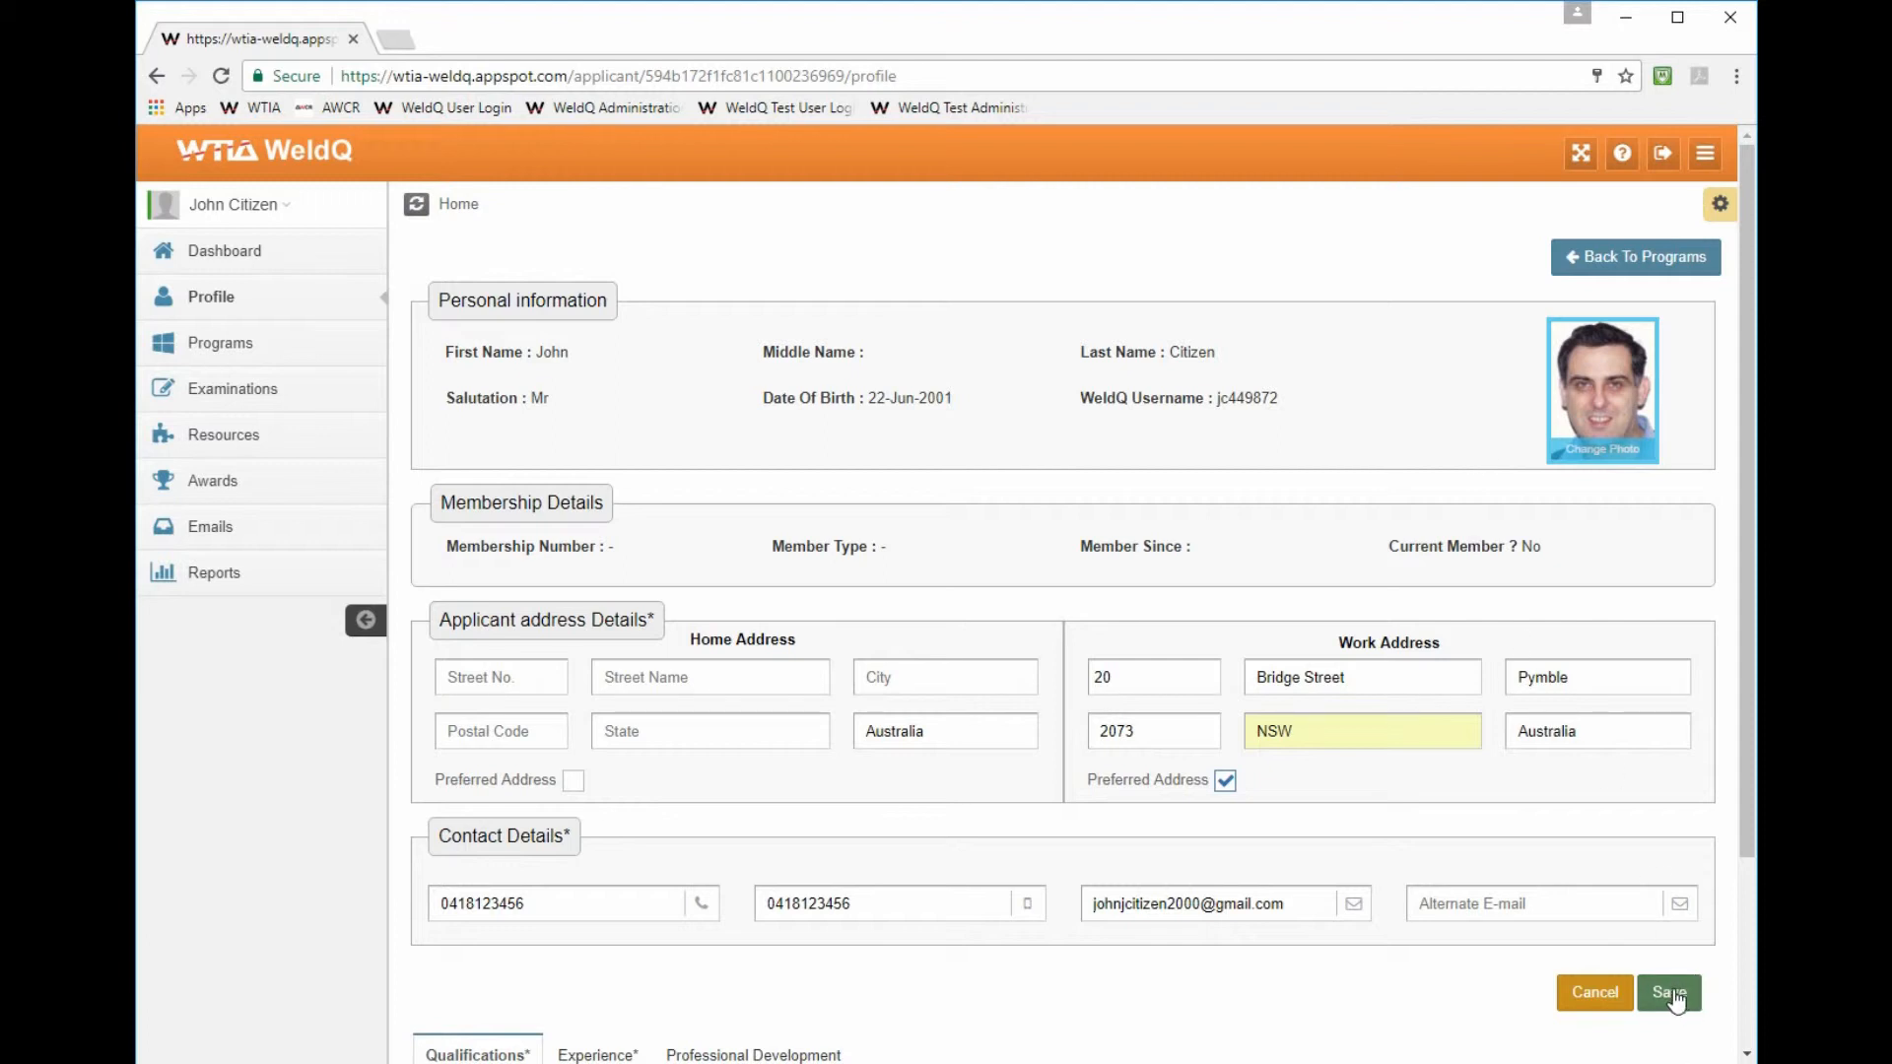
{"action": "left_click", "coordinate": [1671, 993]}
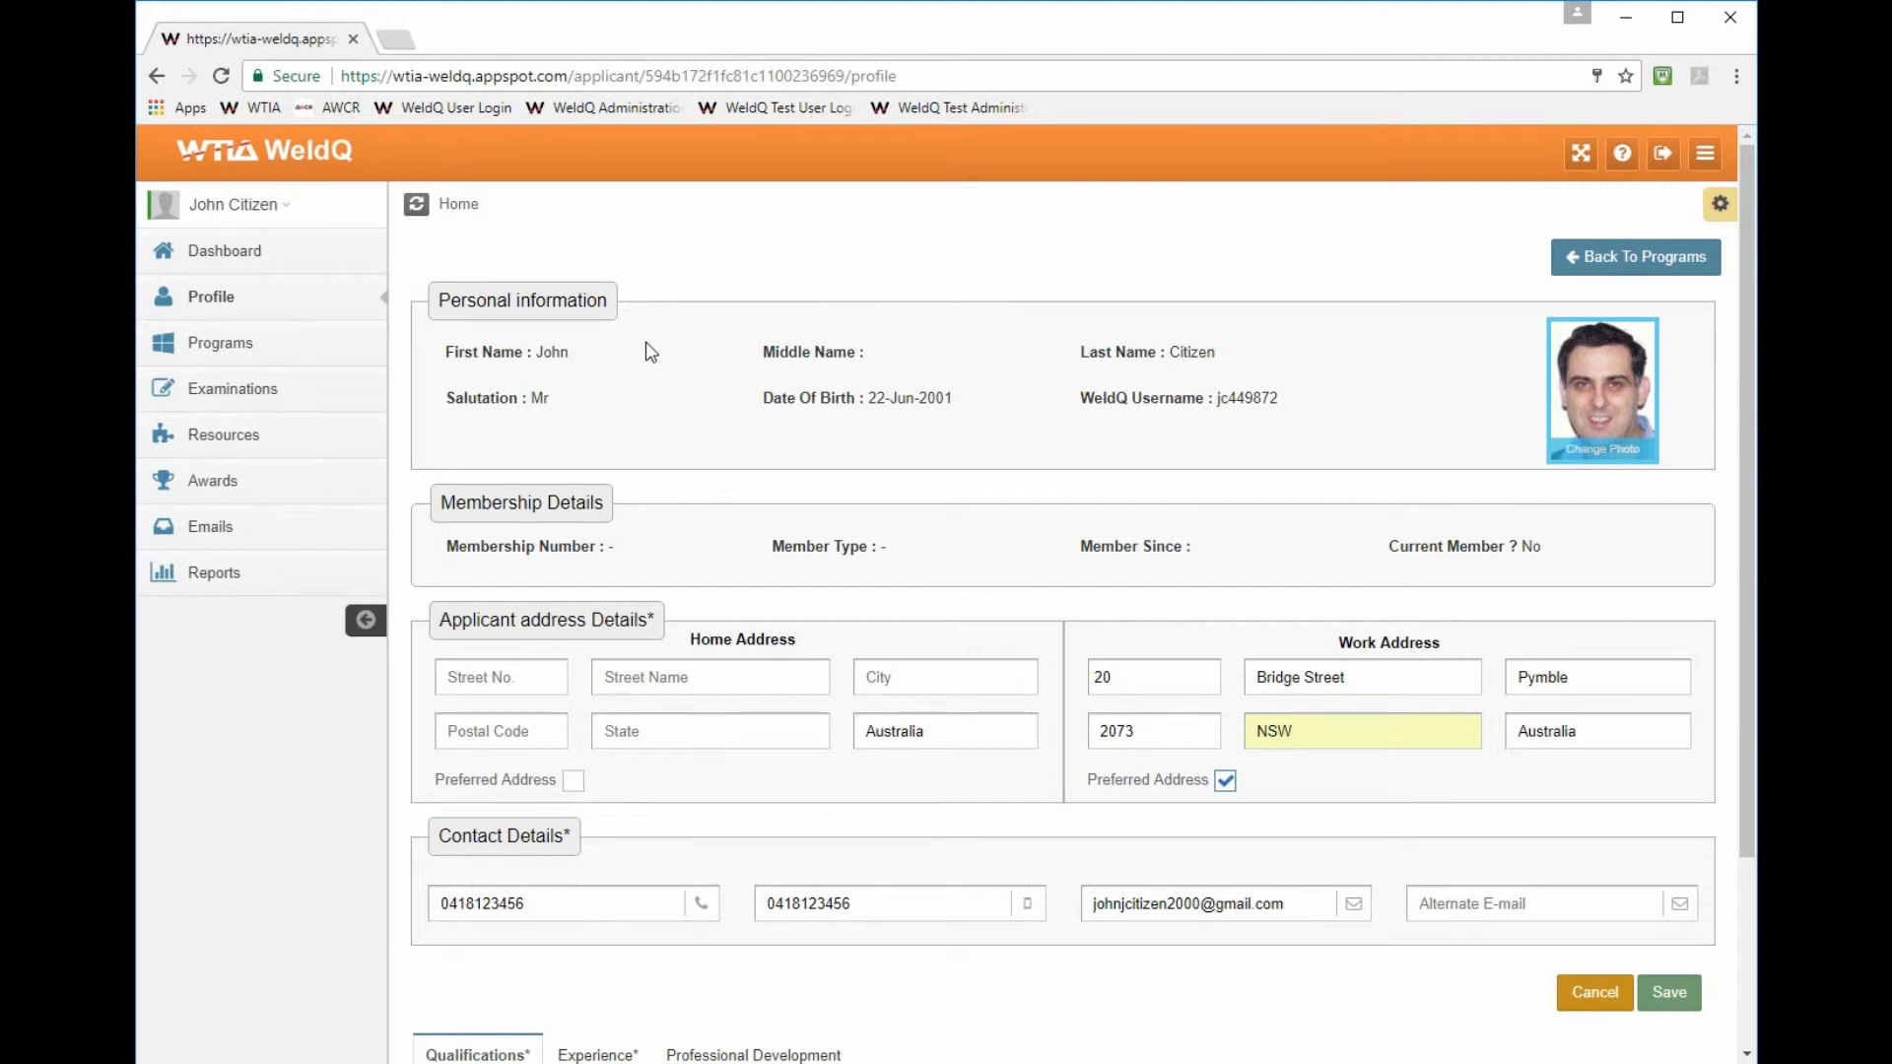
- Scroll the profile down to the Qualifications section with its ADD QUALIFICATION button
{"action": "double_click", "coordinate": [847, 268]}
{"action": "left_click", "coordinate": [878, 300]}
{"action": "scroll", "coordinate": [901, 366], "scroll_direction": "down", "scroll_amount": 3}
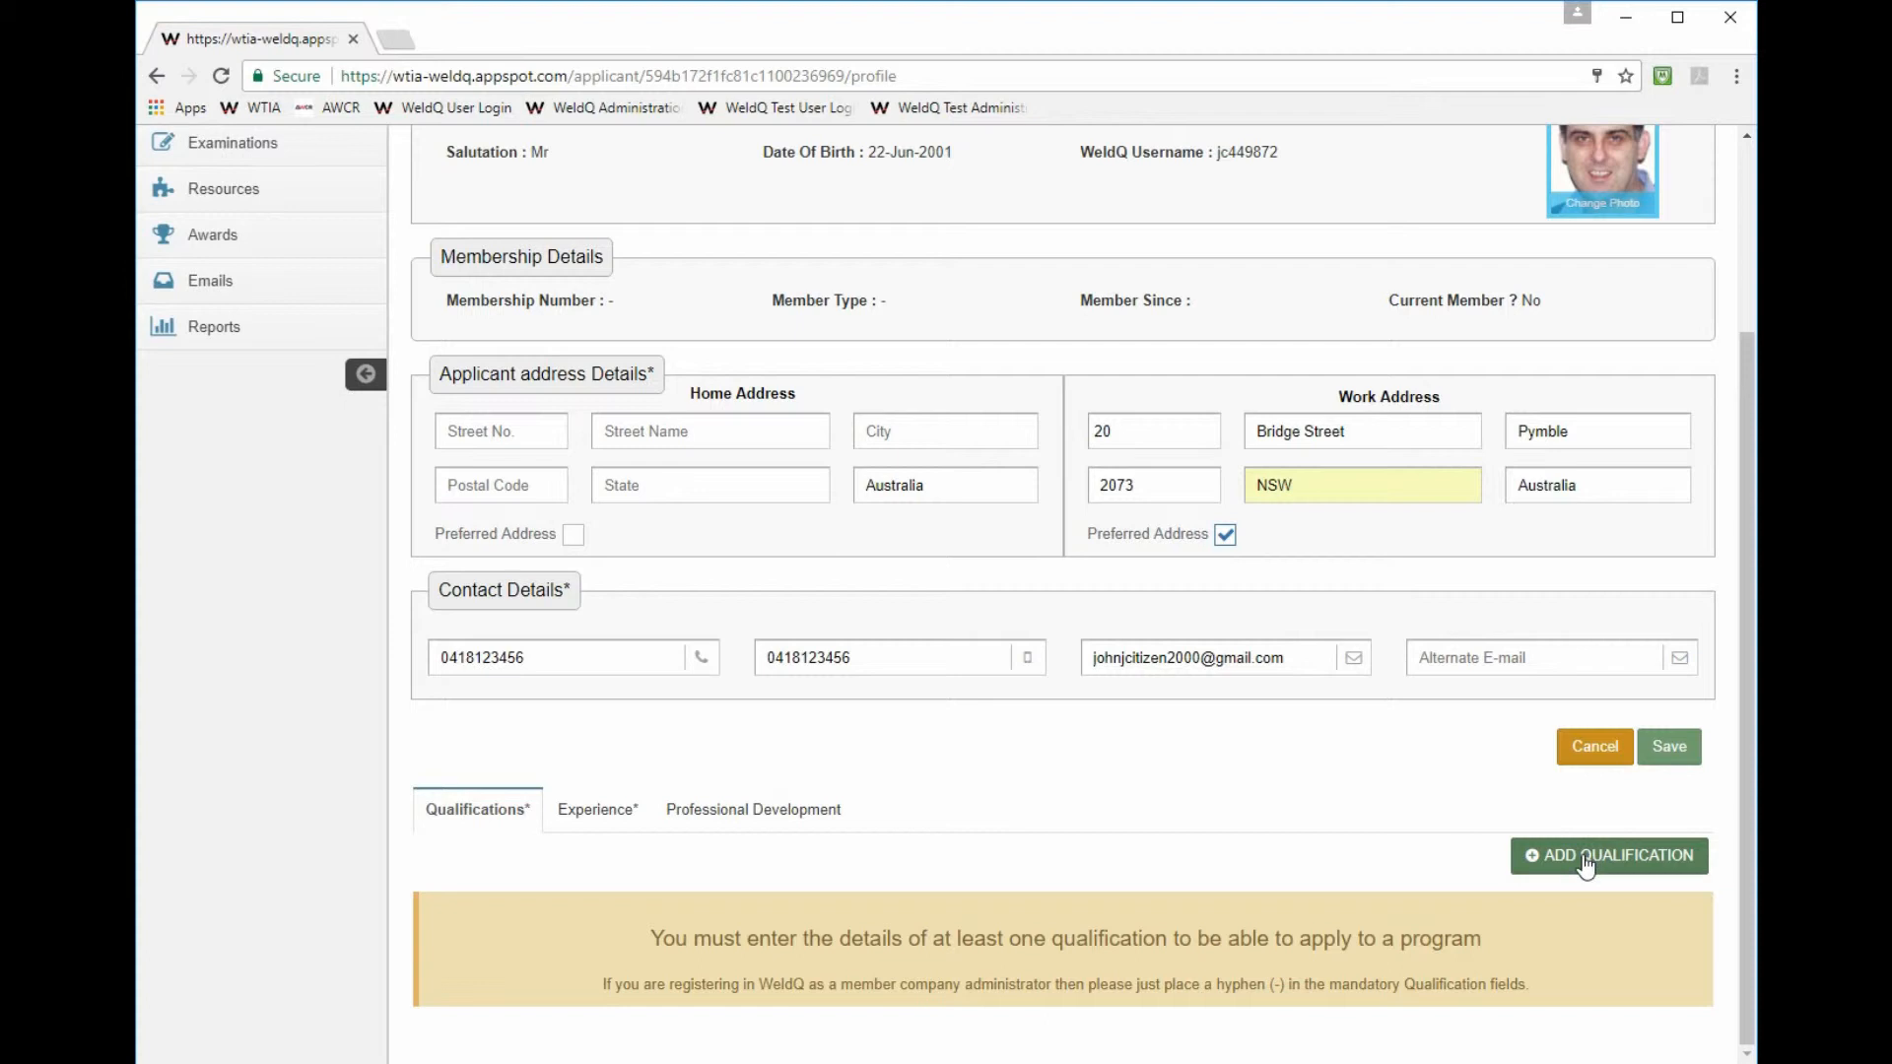
- Add a qualification row: course Boilermaker, institution TAFE, location Pymble, type Trade Certificate
{"action": "left_click", "coordinate": [1567, 859]}
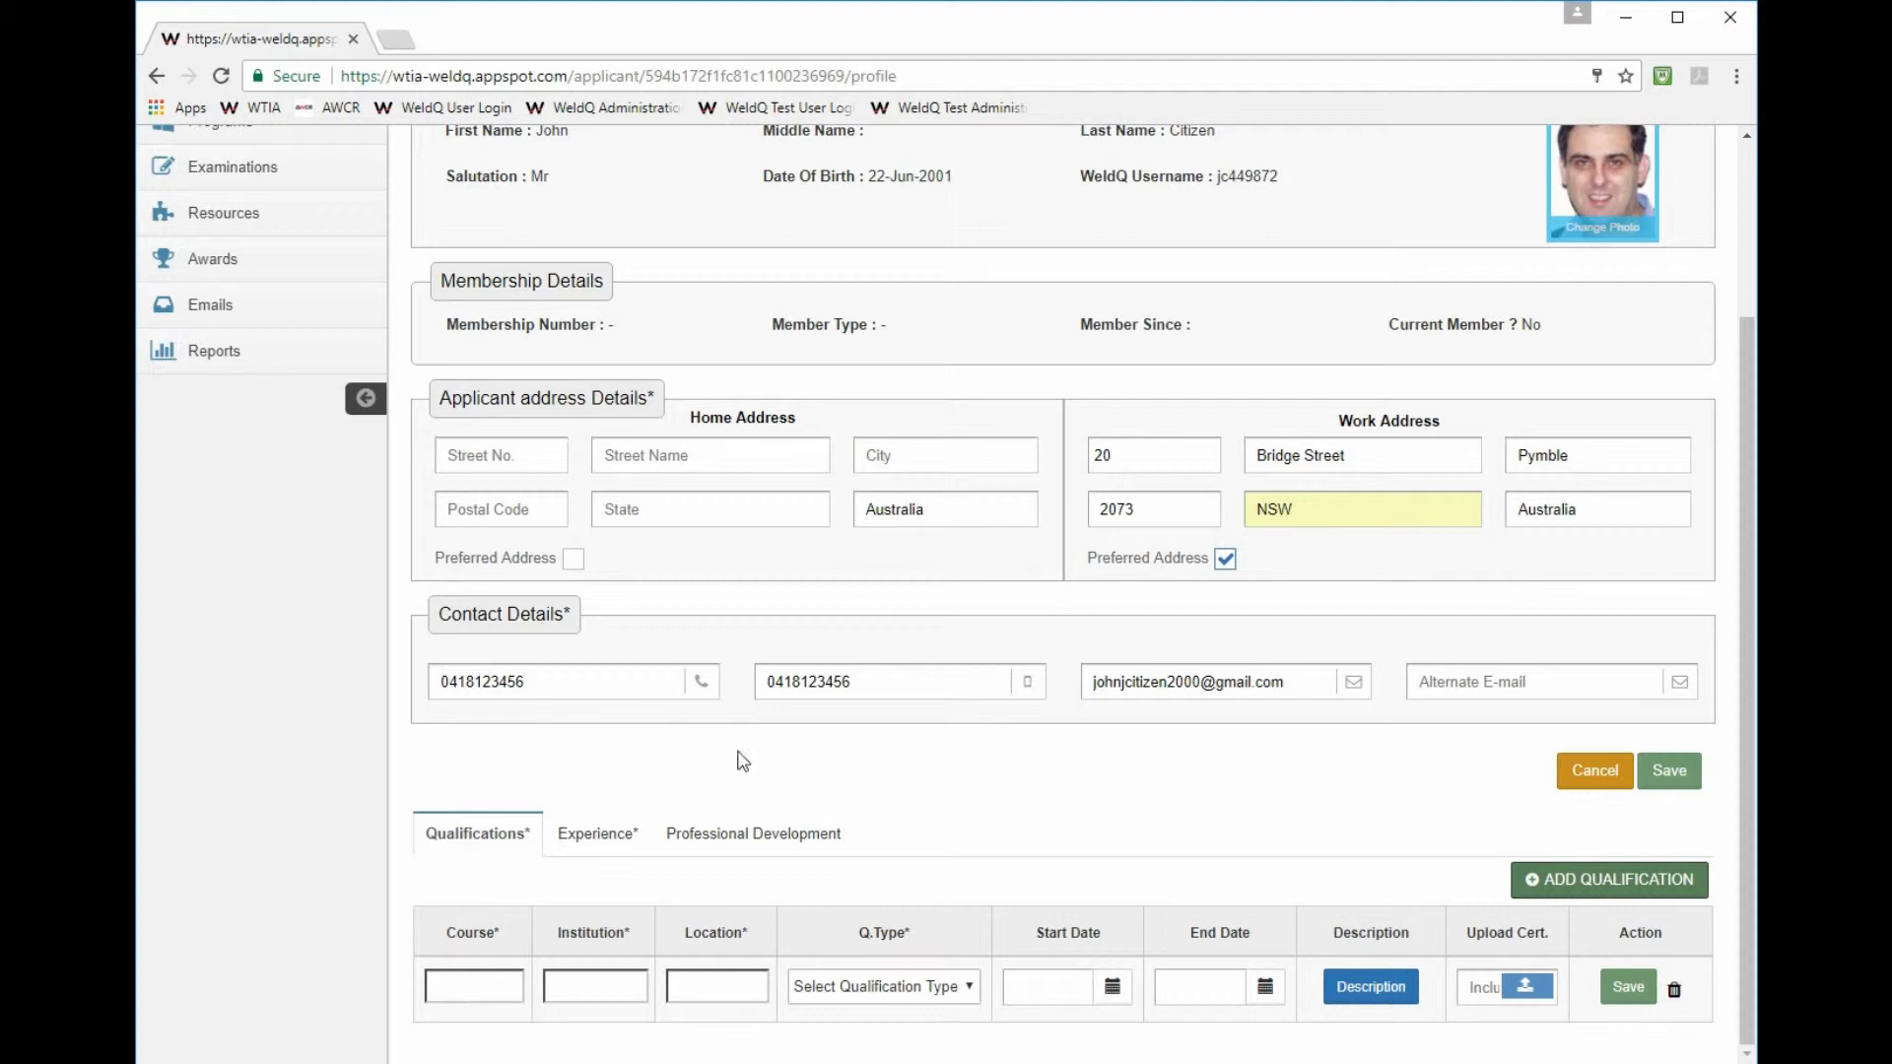
{"action": "left_click", "coordinate": [463, 985]}
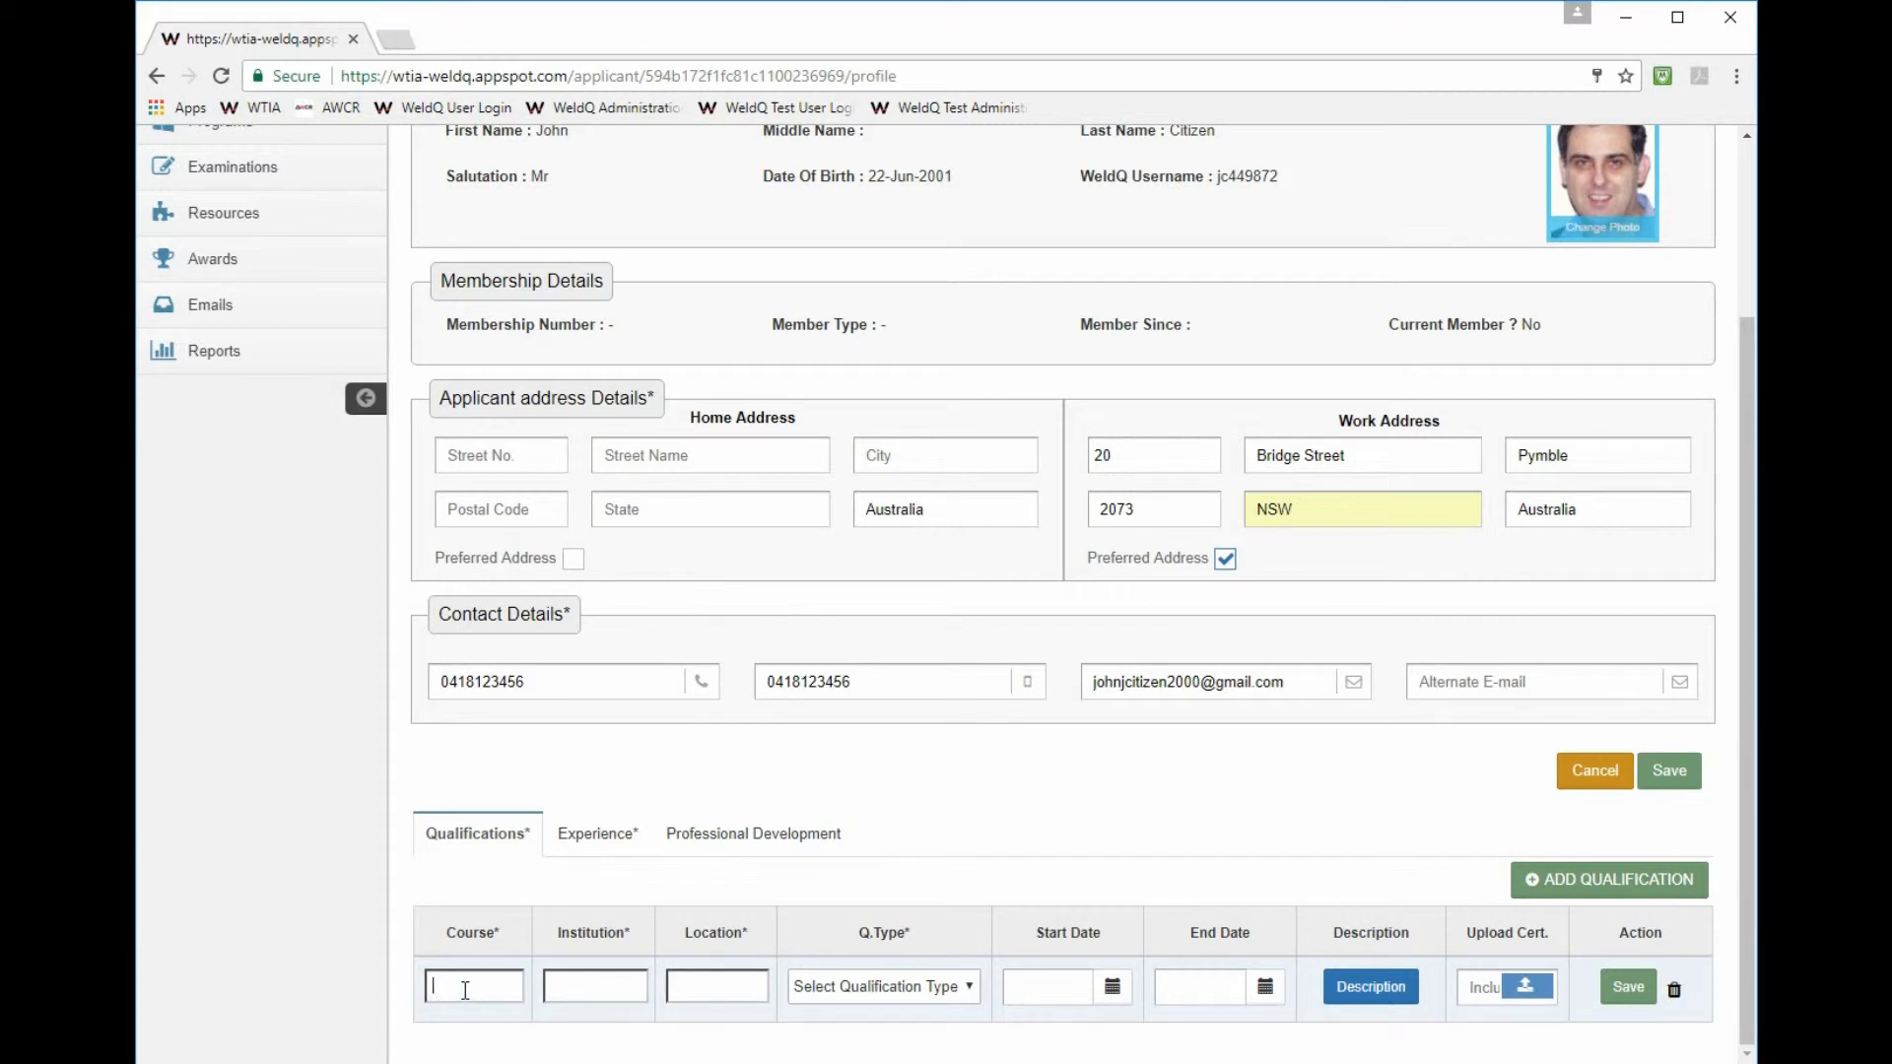
{"action": "type", "text": "Boilermaker"}
{"action": "left_click", "coordinate": [591, 988]}
{"action": "type", "text": "TAFE"}
{"action": "left_click", "coordinate": [718, 985]}
{"action": "type", "text": "Pymble"}
{"action": "left_click", "coordinate": [867, 989]}
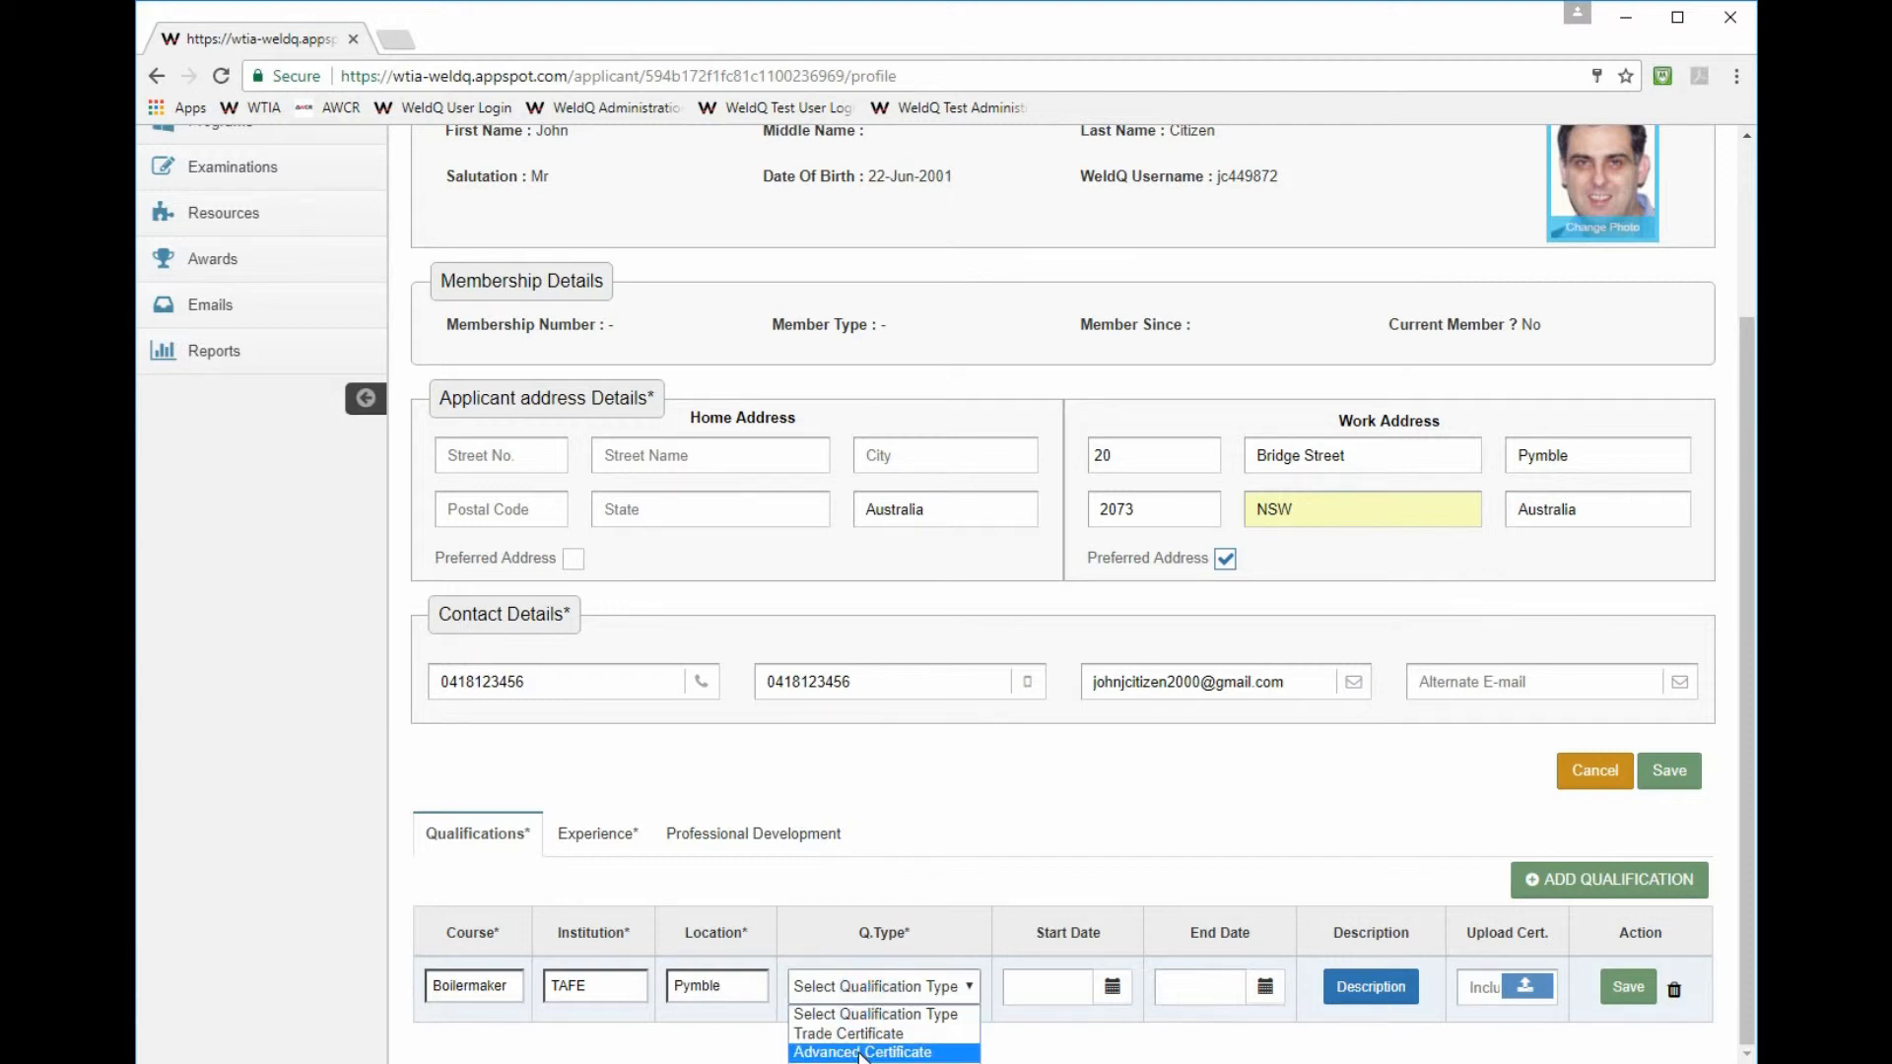
{"action": "left_click", "coordinate": [871, 1033]}
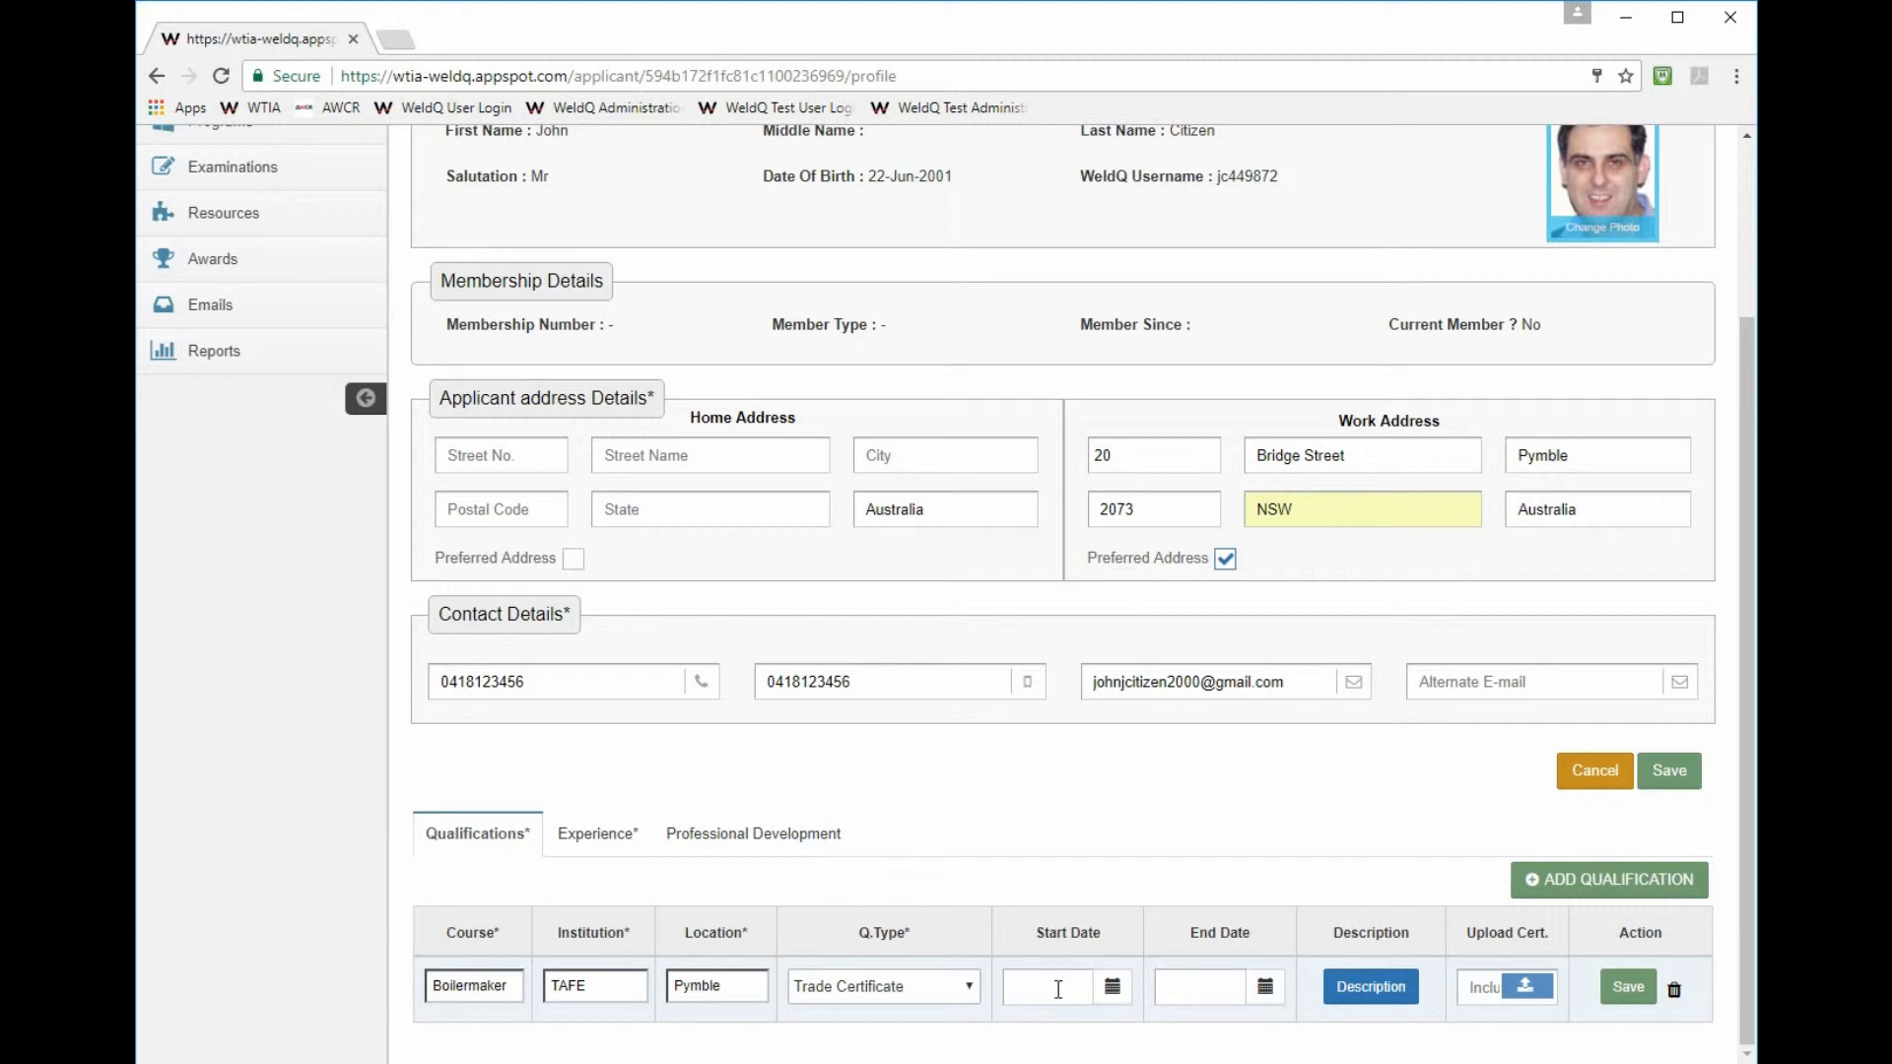
- Pick 01 February 2015 in the Boilermaker row's Start Date calendar
{"action": "left_click", "coordinate": [1112, 988]}
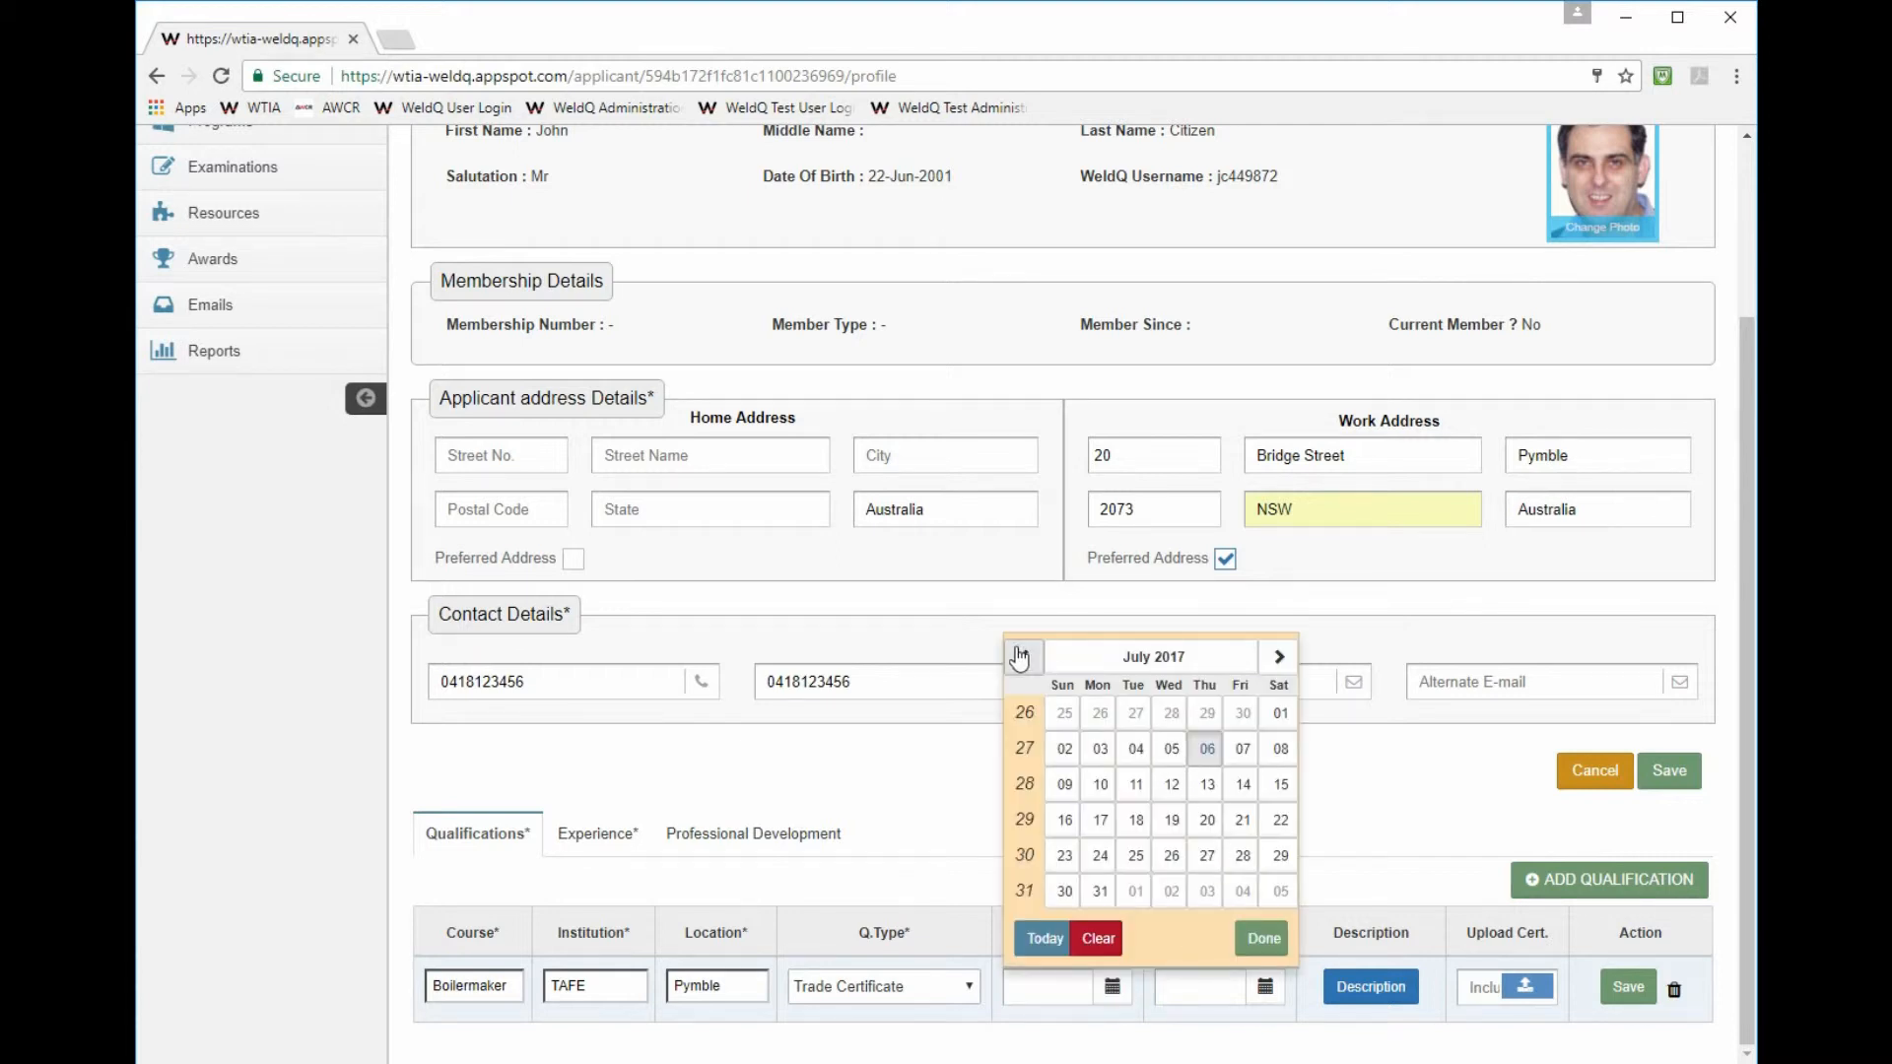
{"action": "left_click", "coordinate": [1154, 656]}
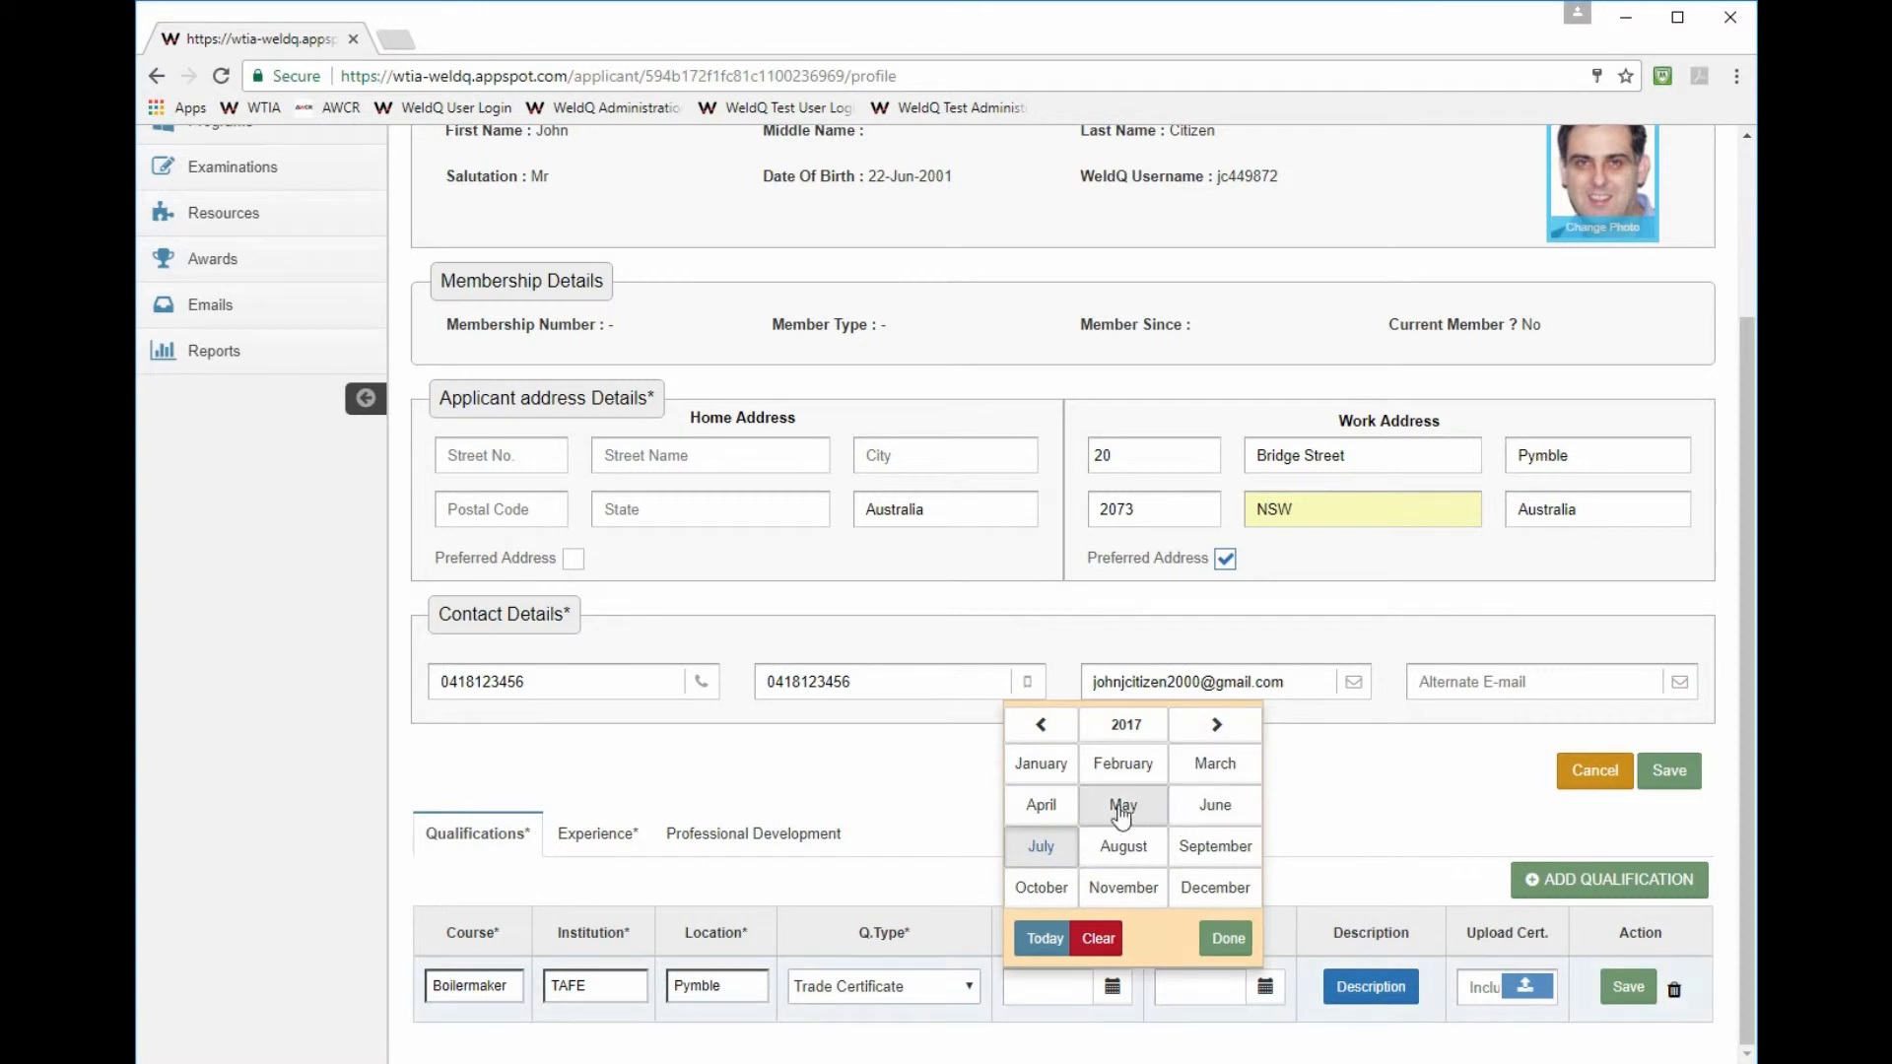
{"action": "left_click", "coordinate": [1040, 726]}
{"action": "left_click", "coordinate": [1040, 726]}
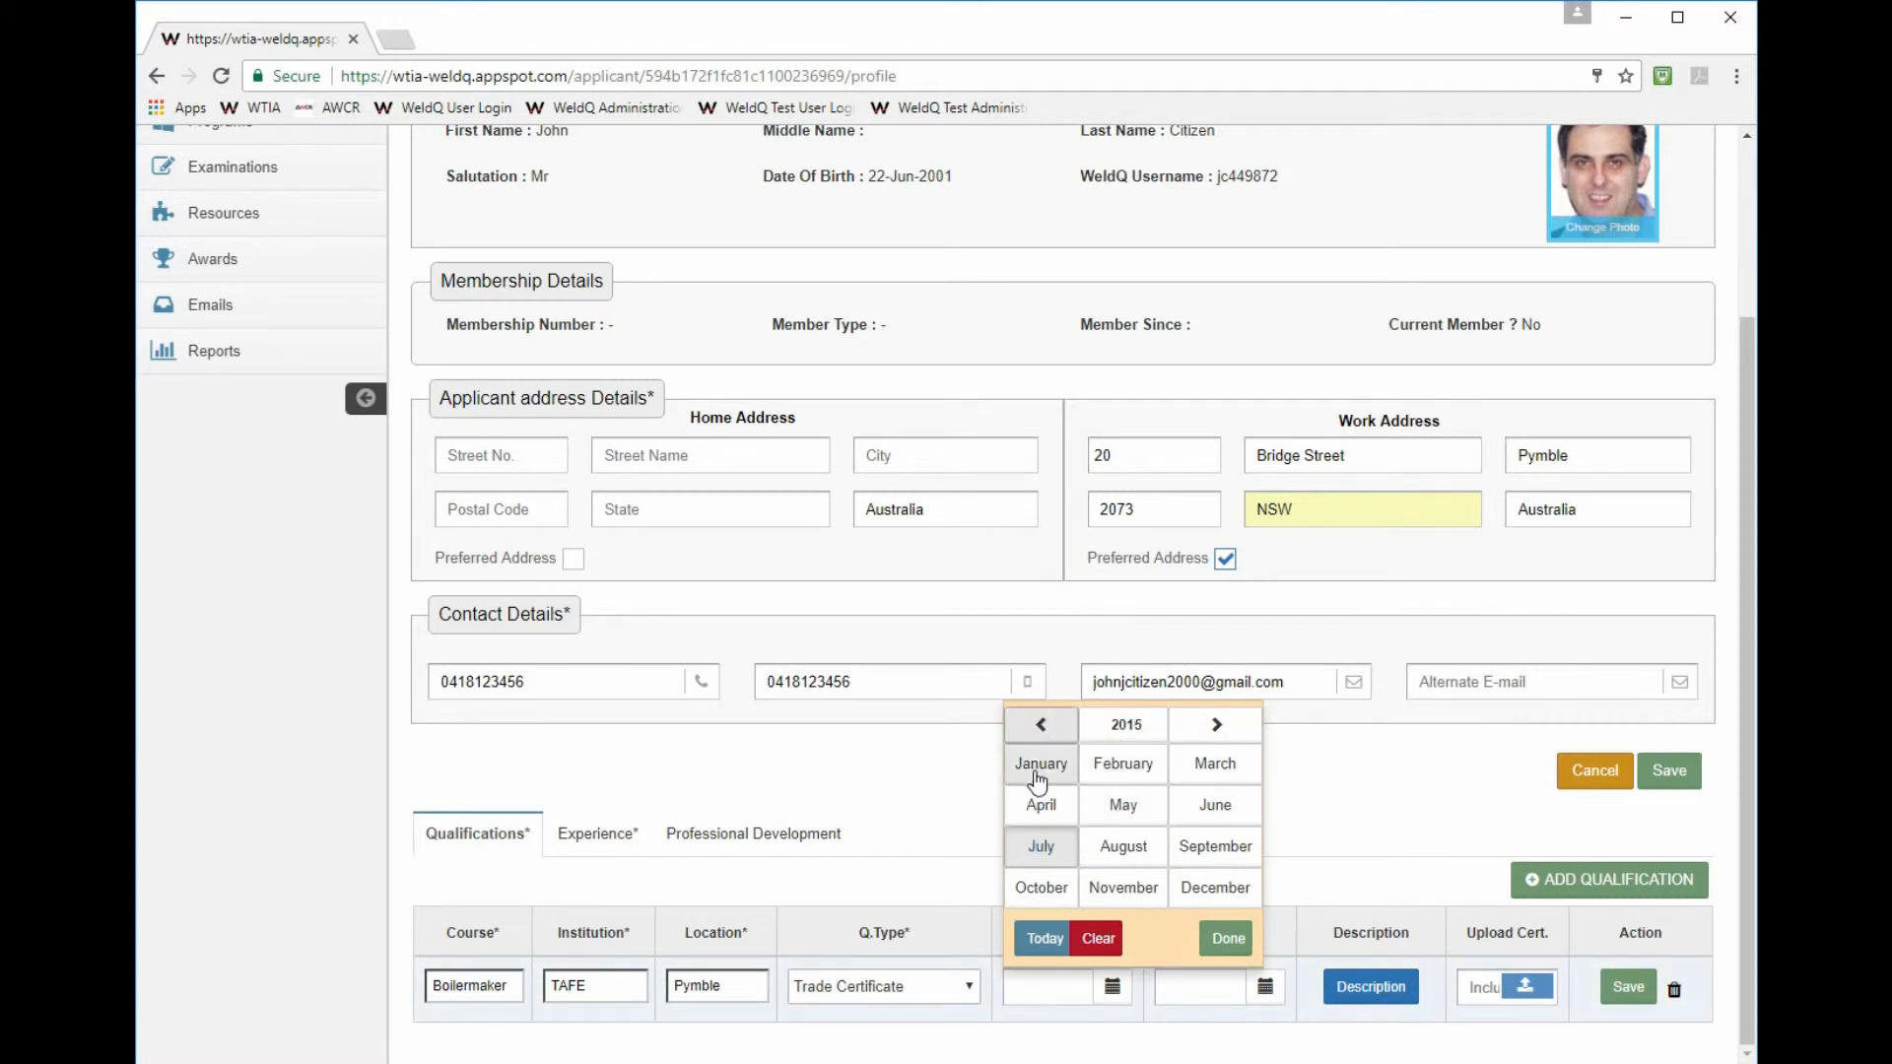
{"action": "left_click", "coordinate": [1105, 774]}
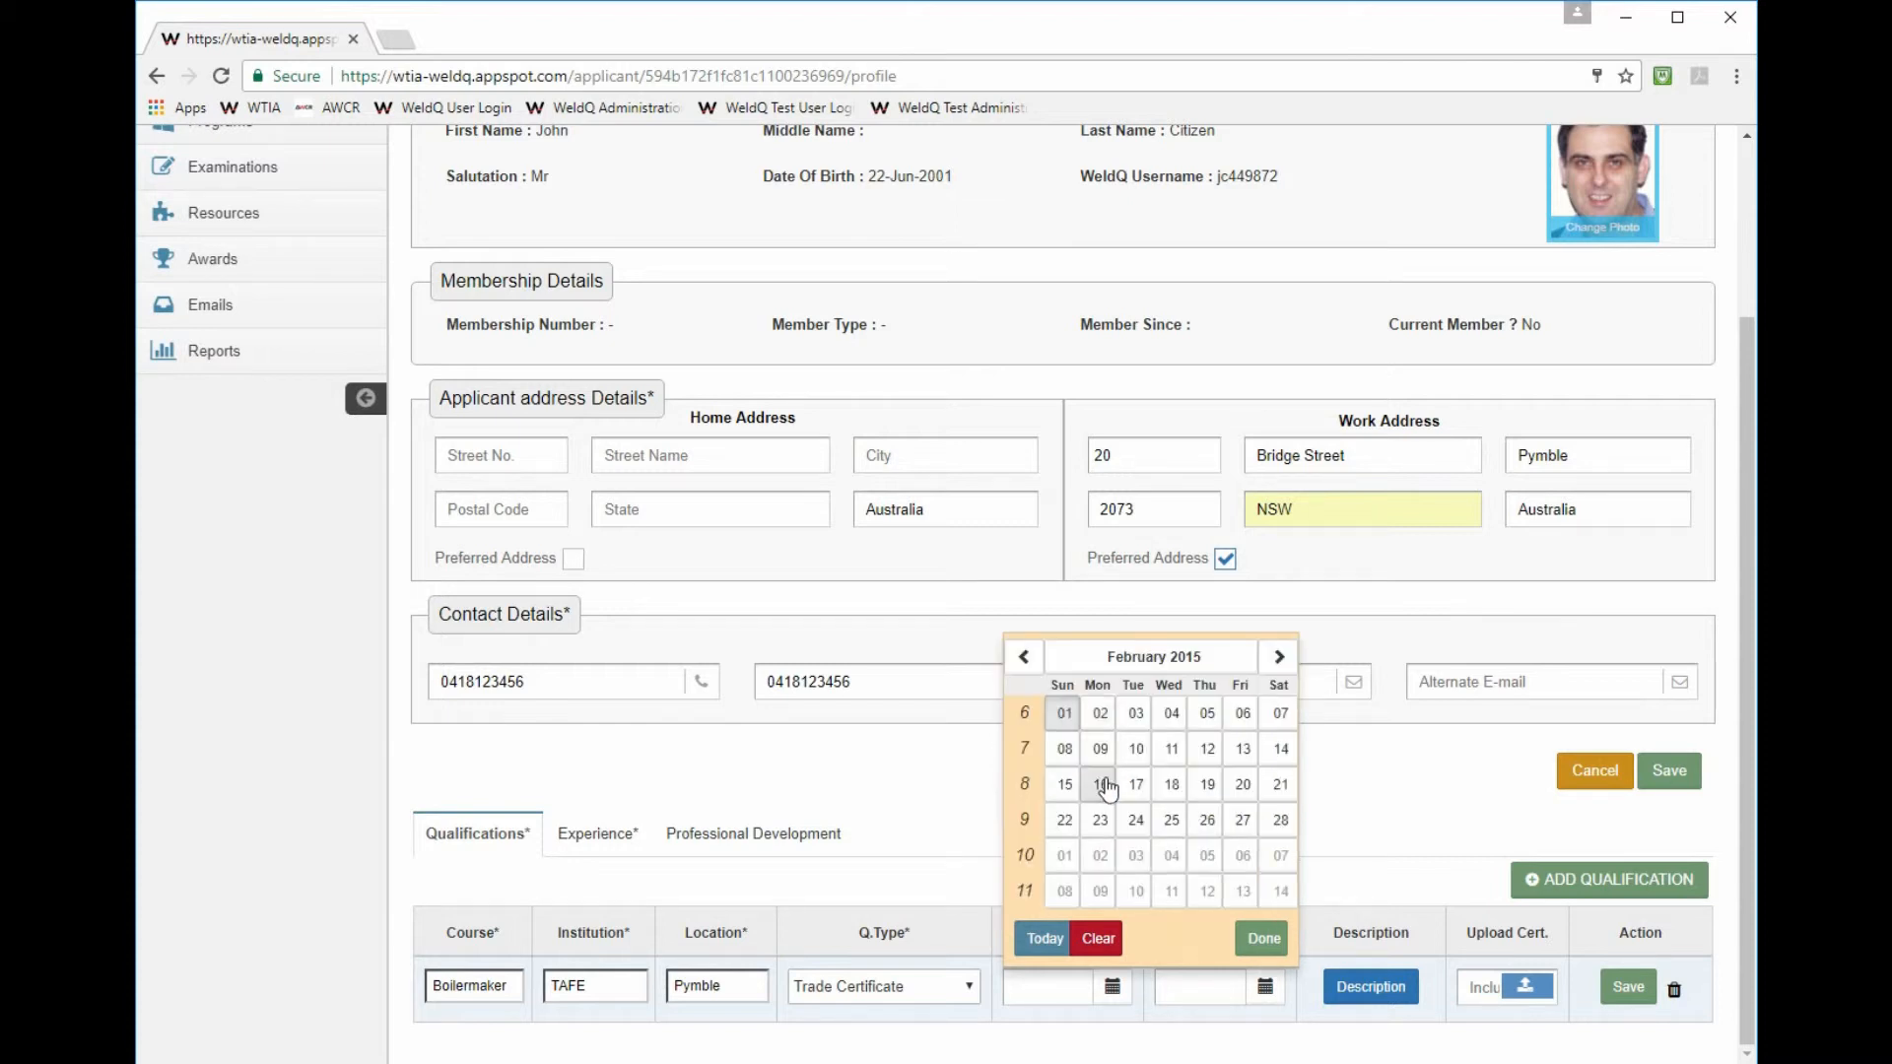
{"action": "left_click", "coordinate": [1064, 715]}
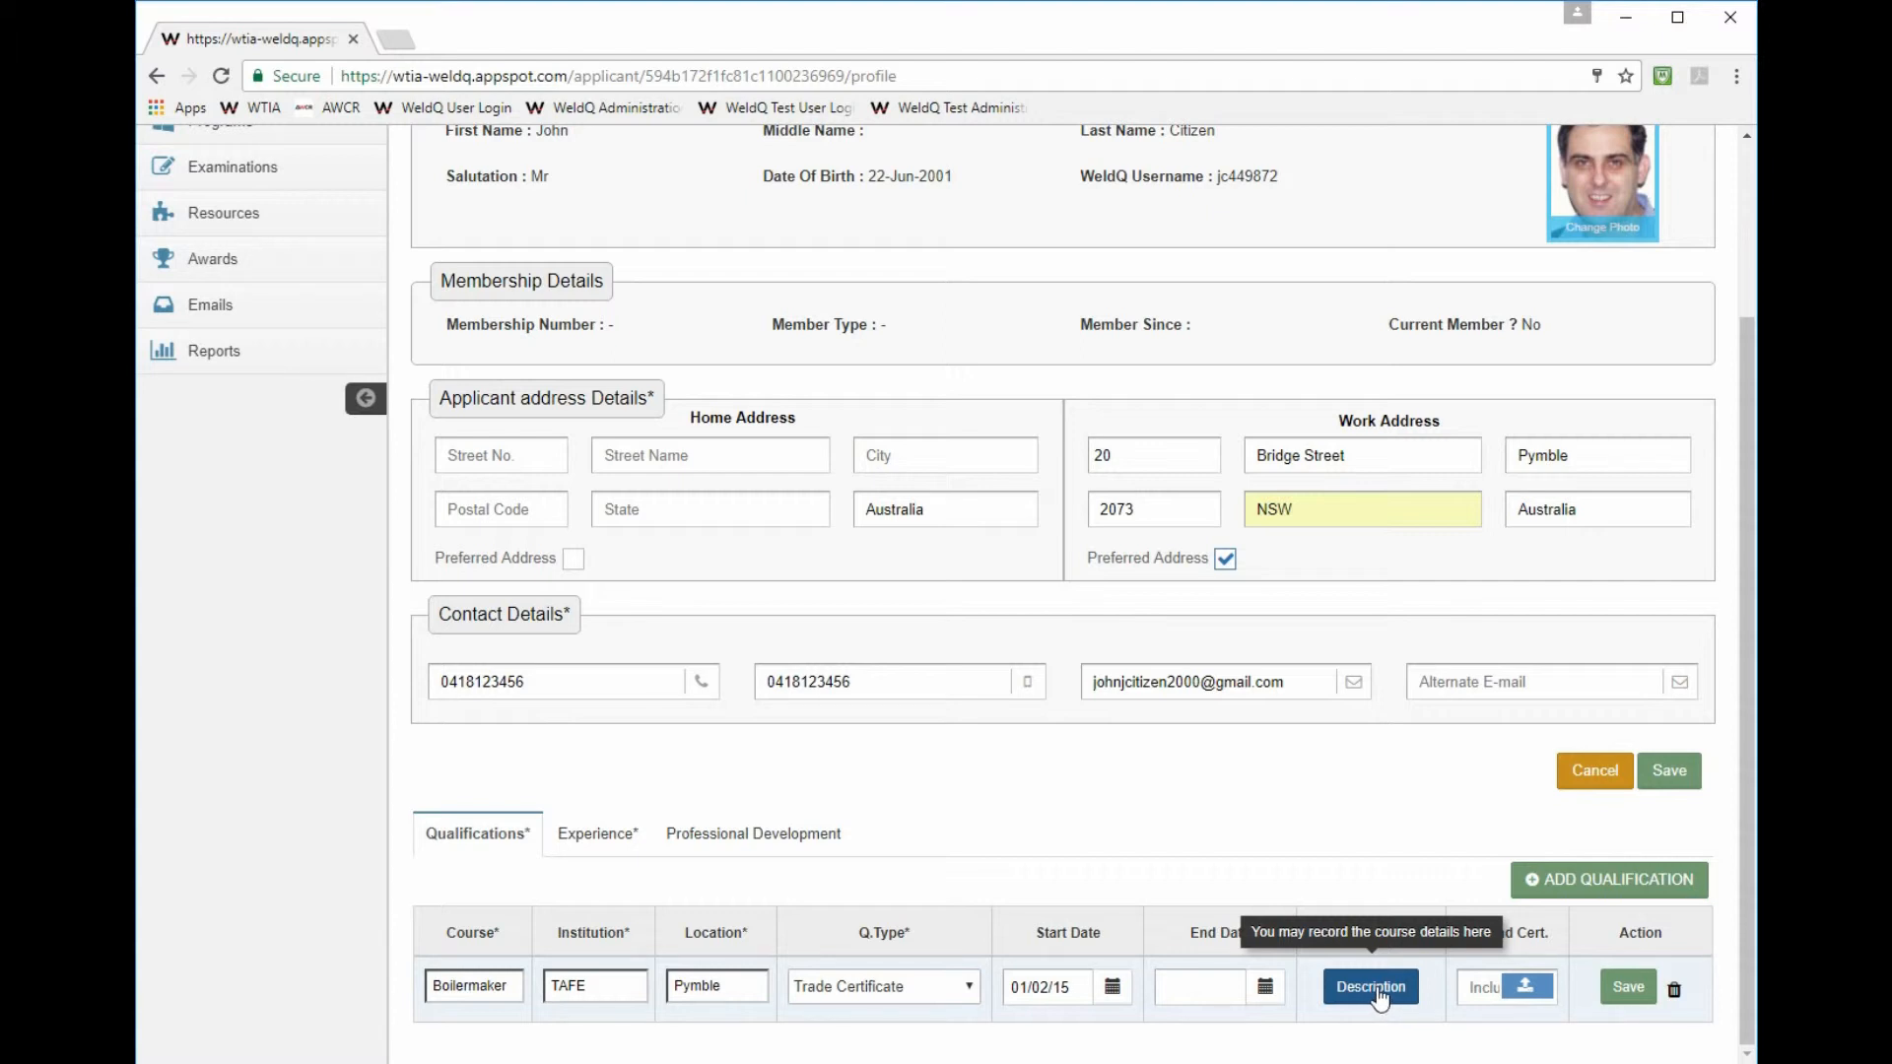
- Save the Boilermaker qualification row and switch to the Experience tab
{"action": "left_click", "coordinate": [1626, 988]}
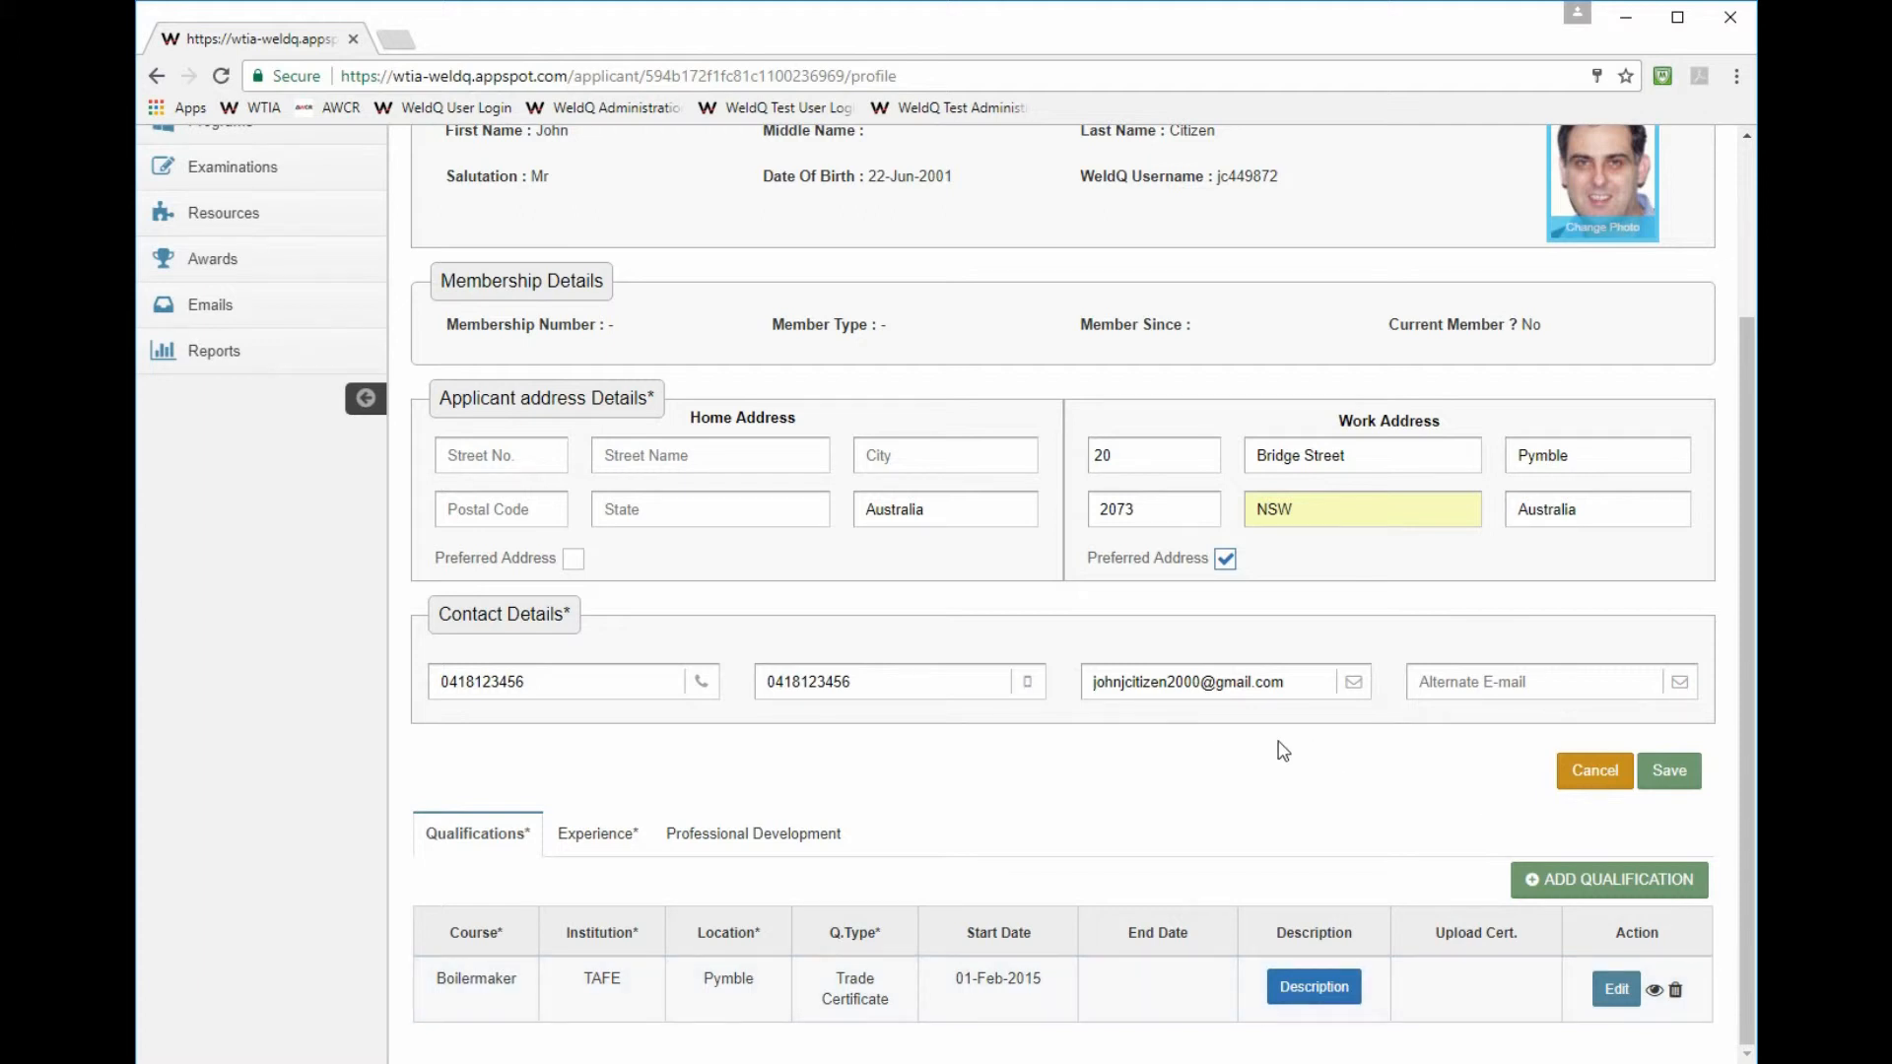
{"action": "left_click", "coordinate": [597, 837]}
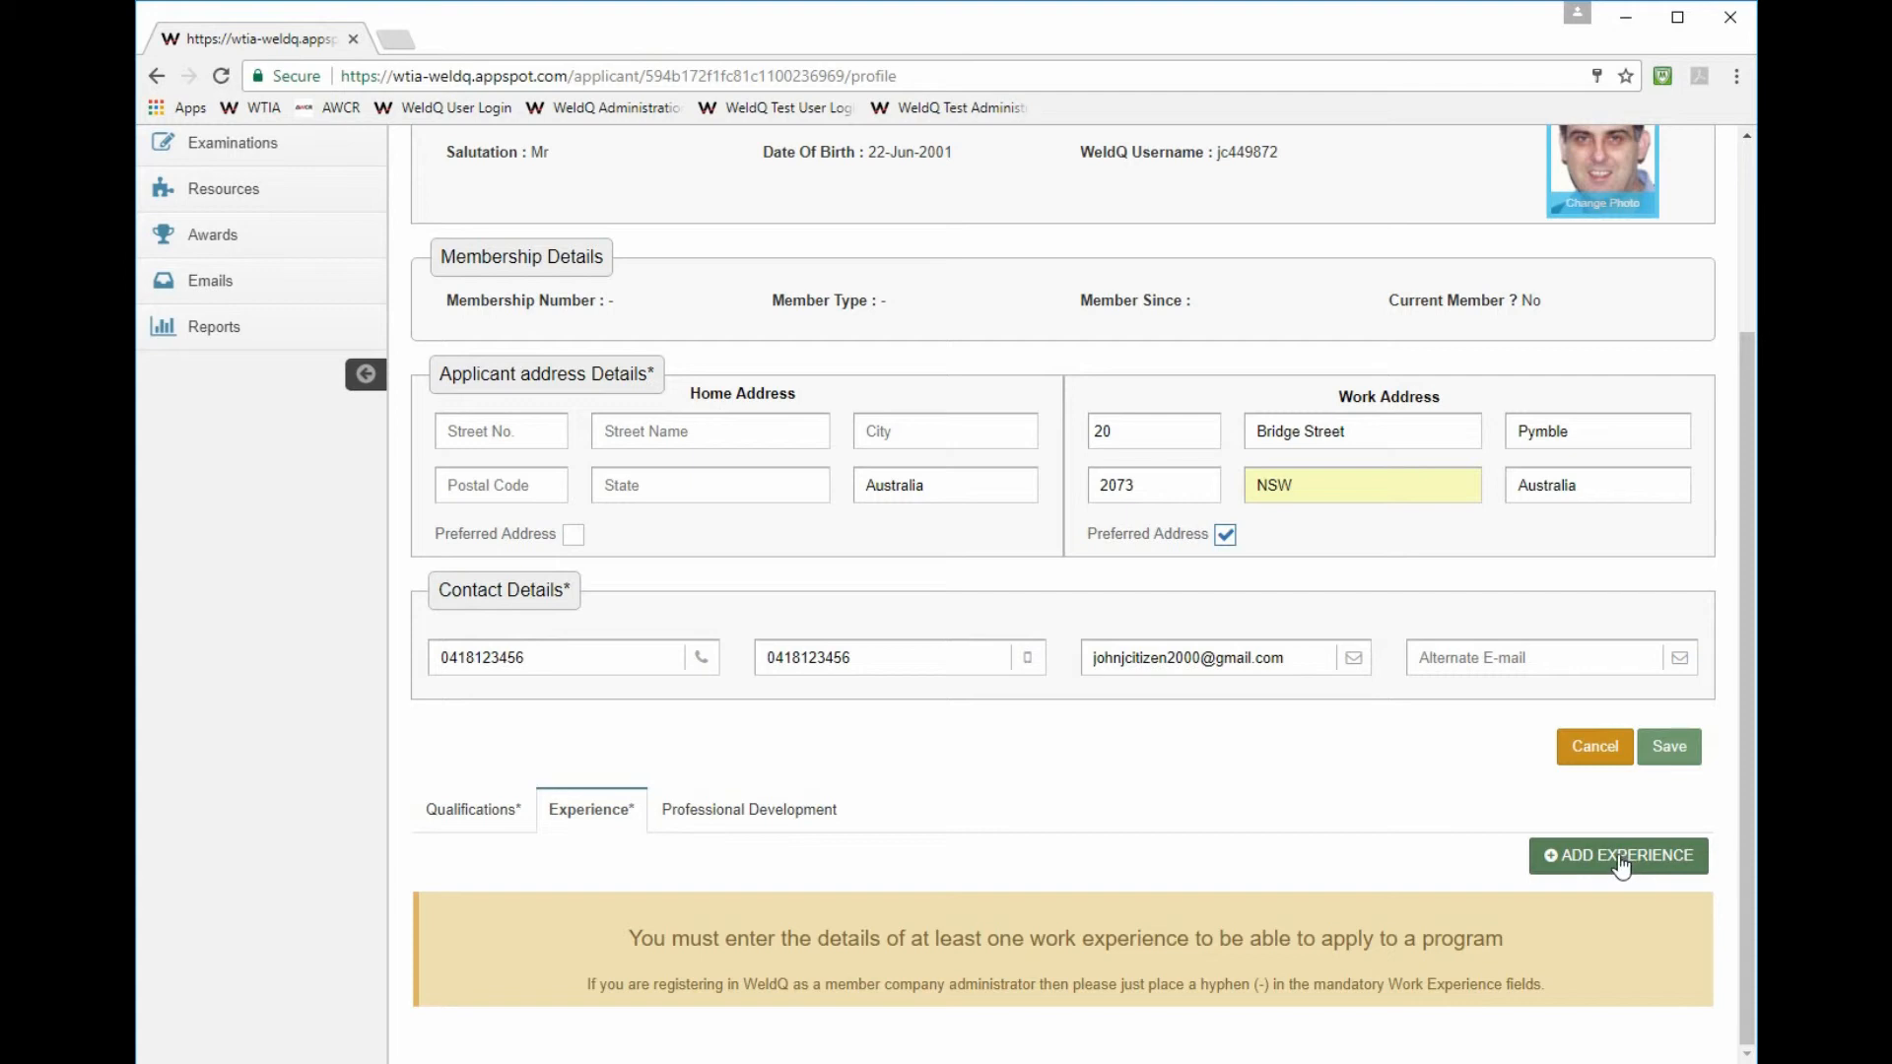
- Add an experience row with company WTIA, position Boilermaker and location Pymble
{"action": "left_click", "coordinate": [1621, 865]}
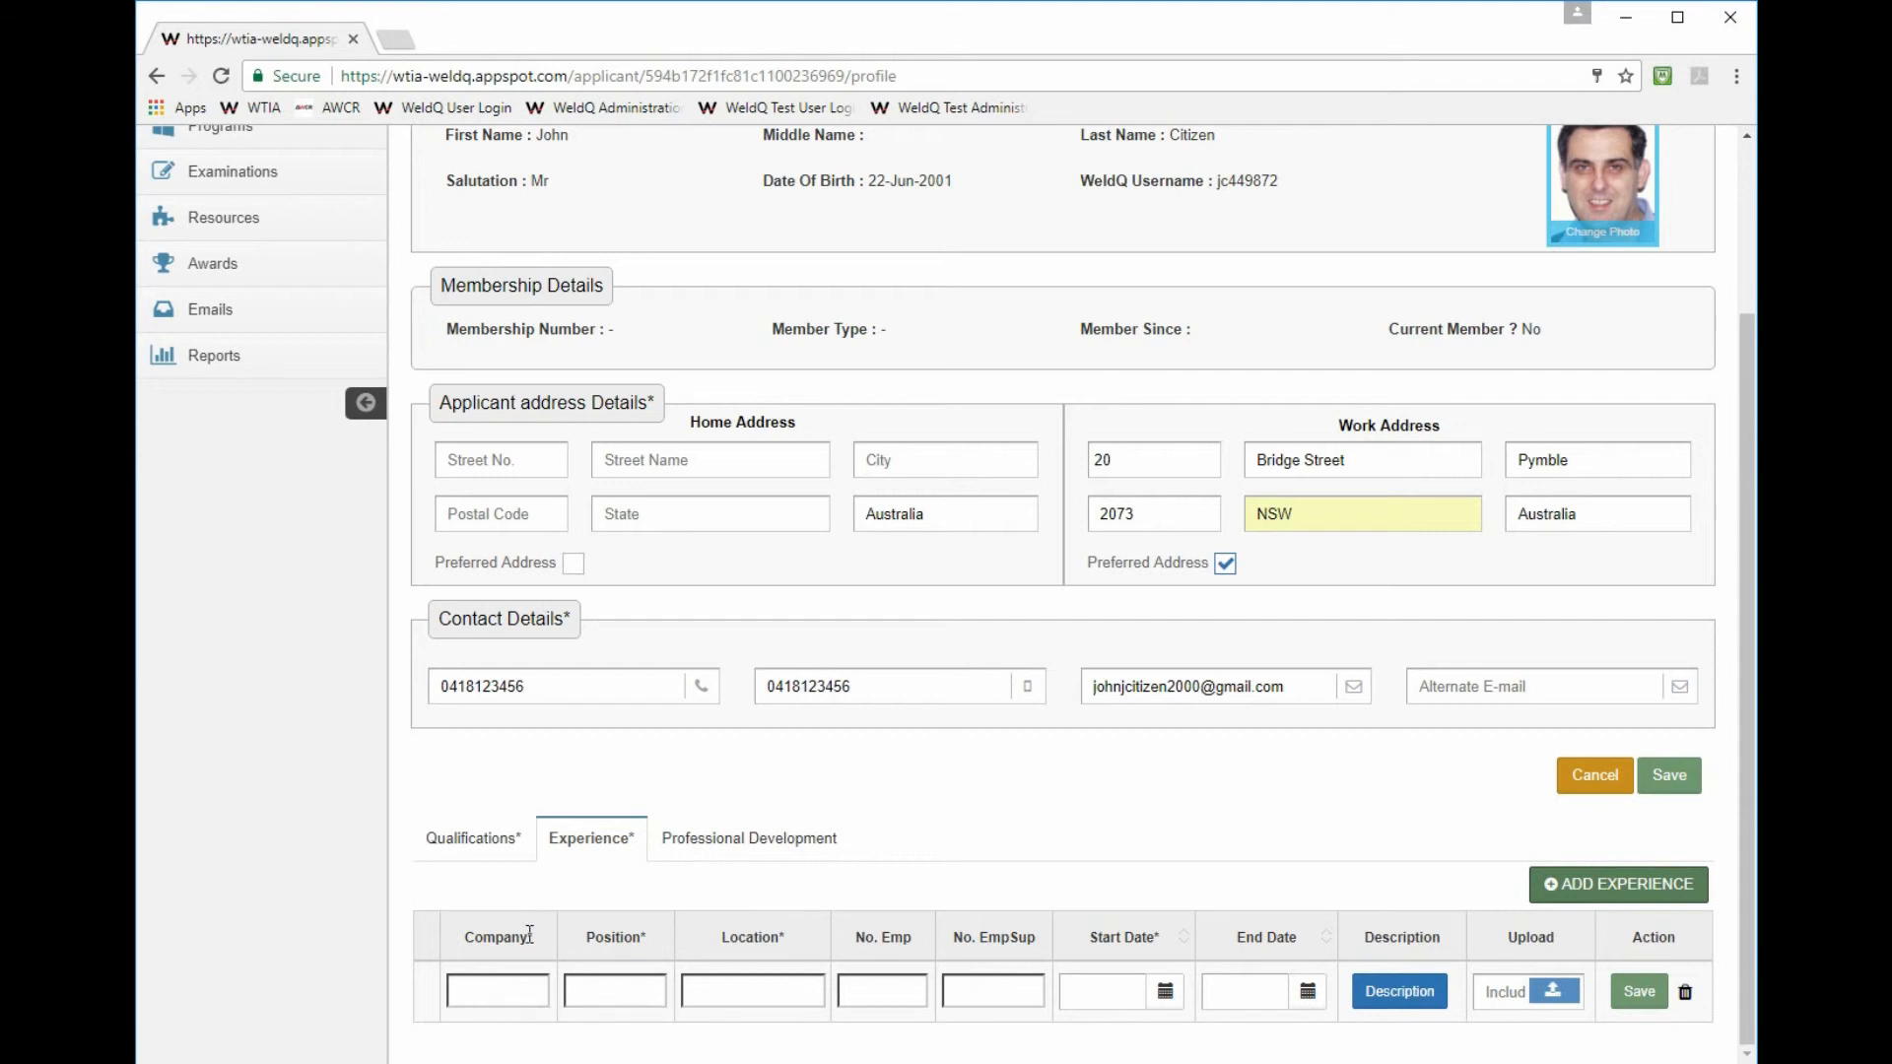
{"action": "left_click", "coordinate": [477, 985]}
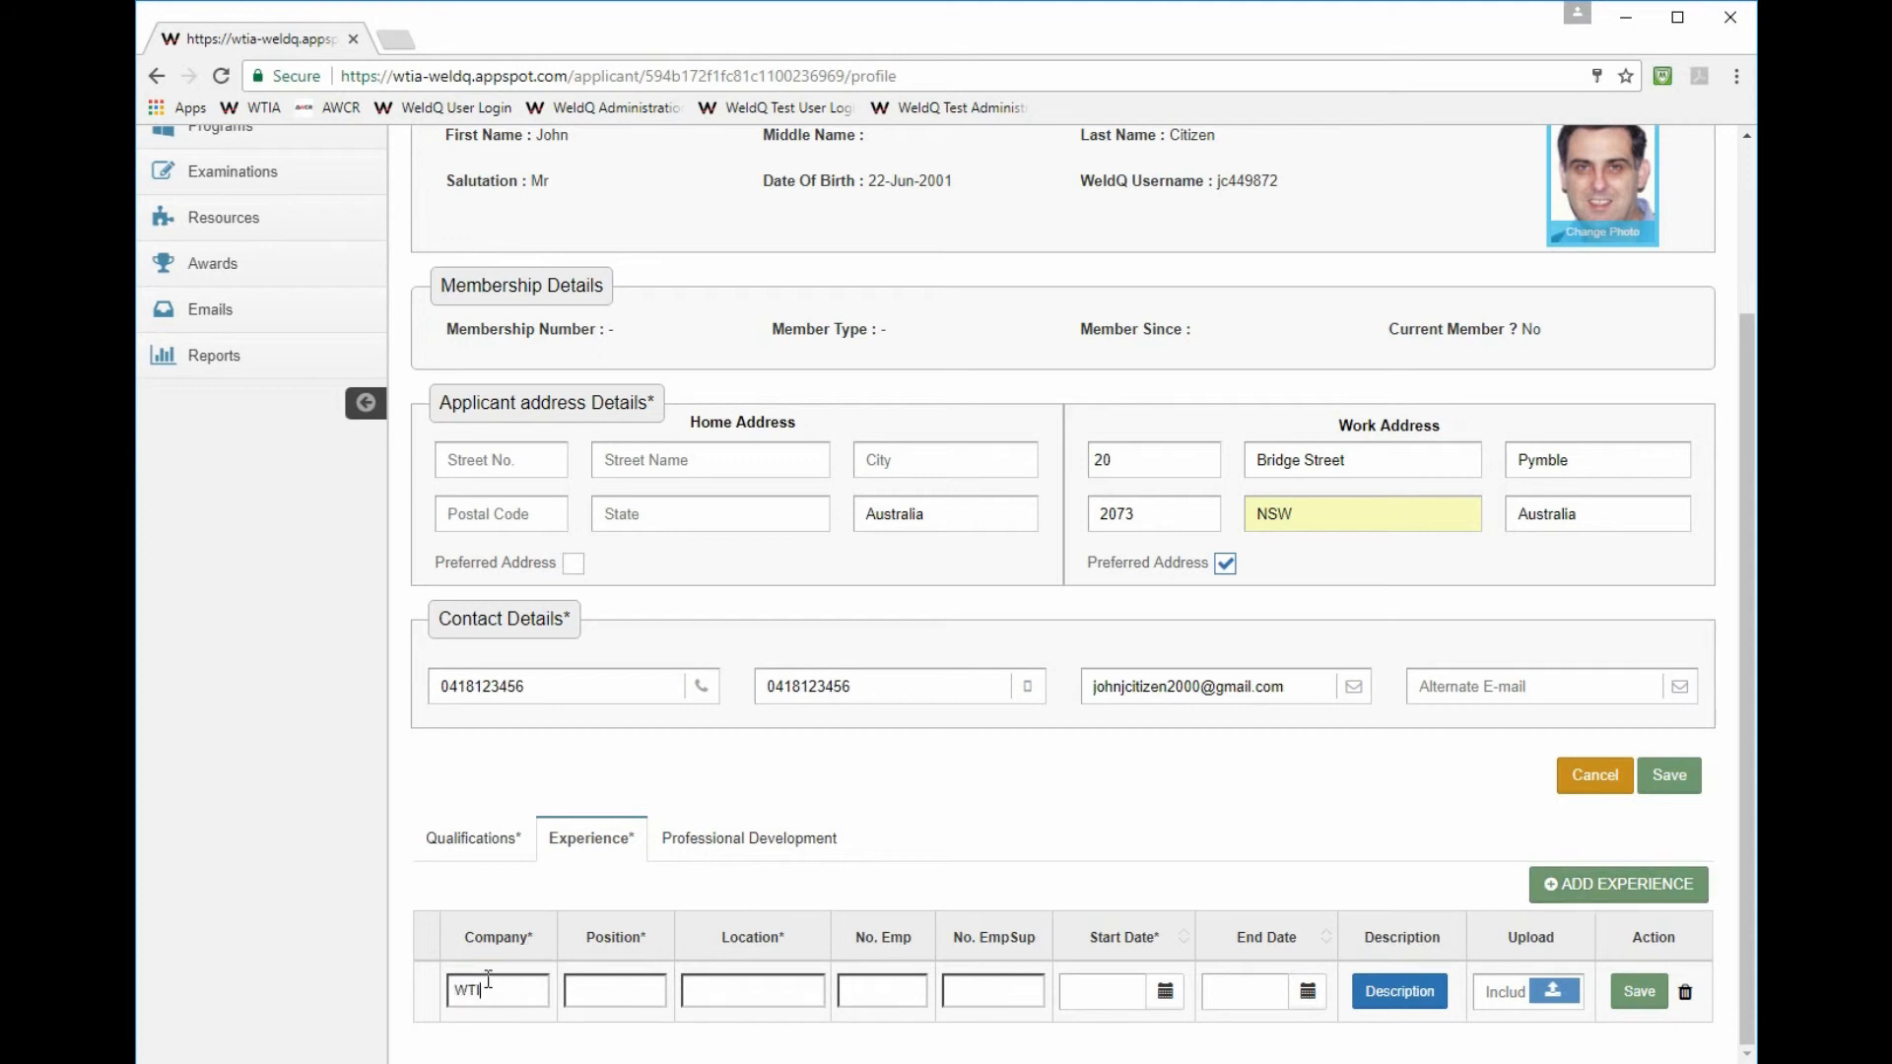
{"action": "left_click", "coordinate": [611, 985]}
{"action": "left_click", "coordinate": [750, 988]}
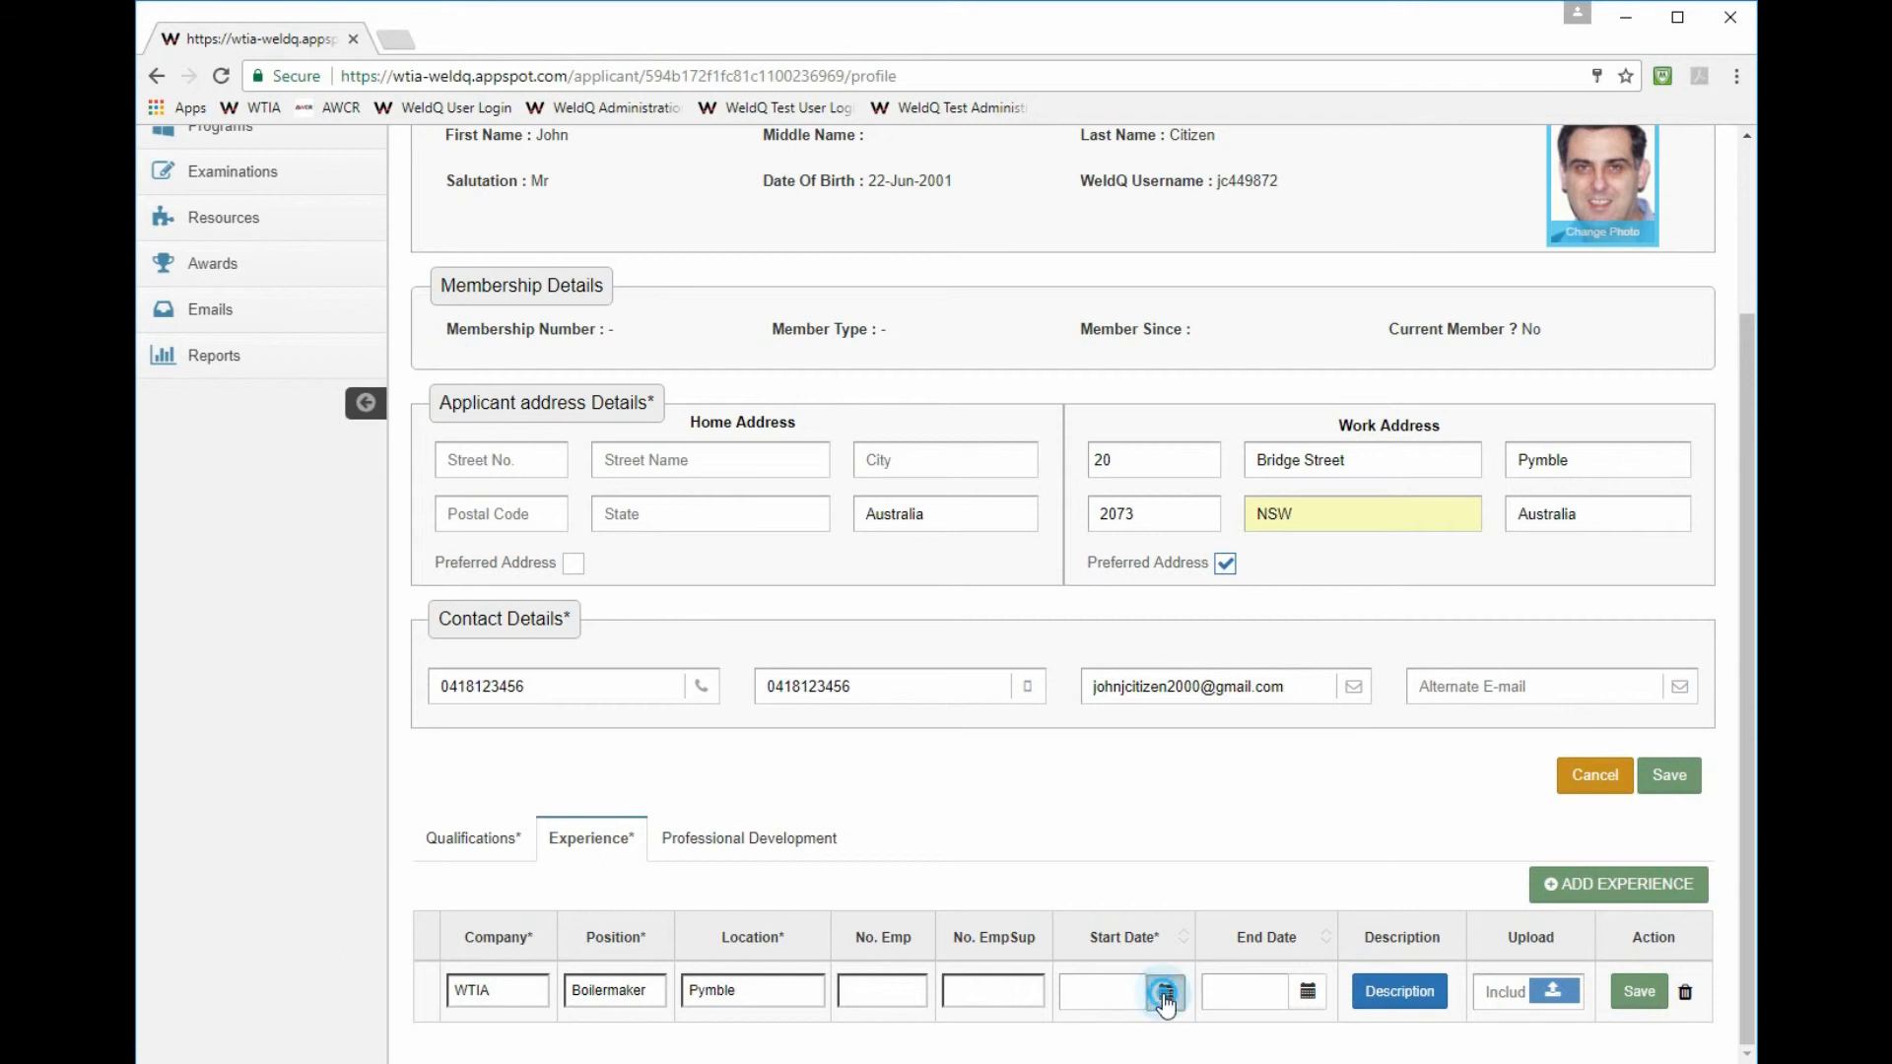
- Enter 02/11/16 (2 November 2016) as the WTIA experience's start date
{"action": "left_click", "coordinate": [1165, 995]}
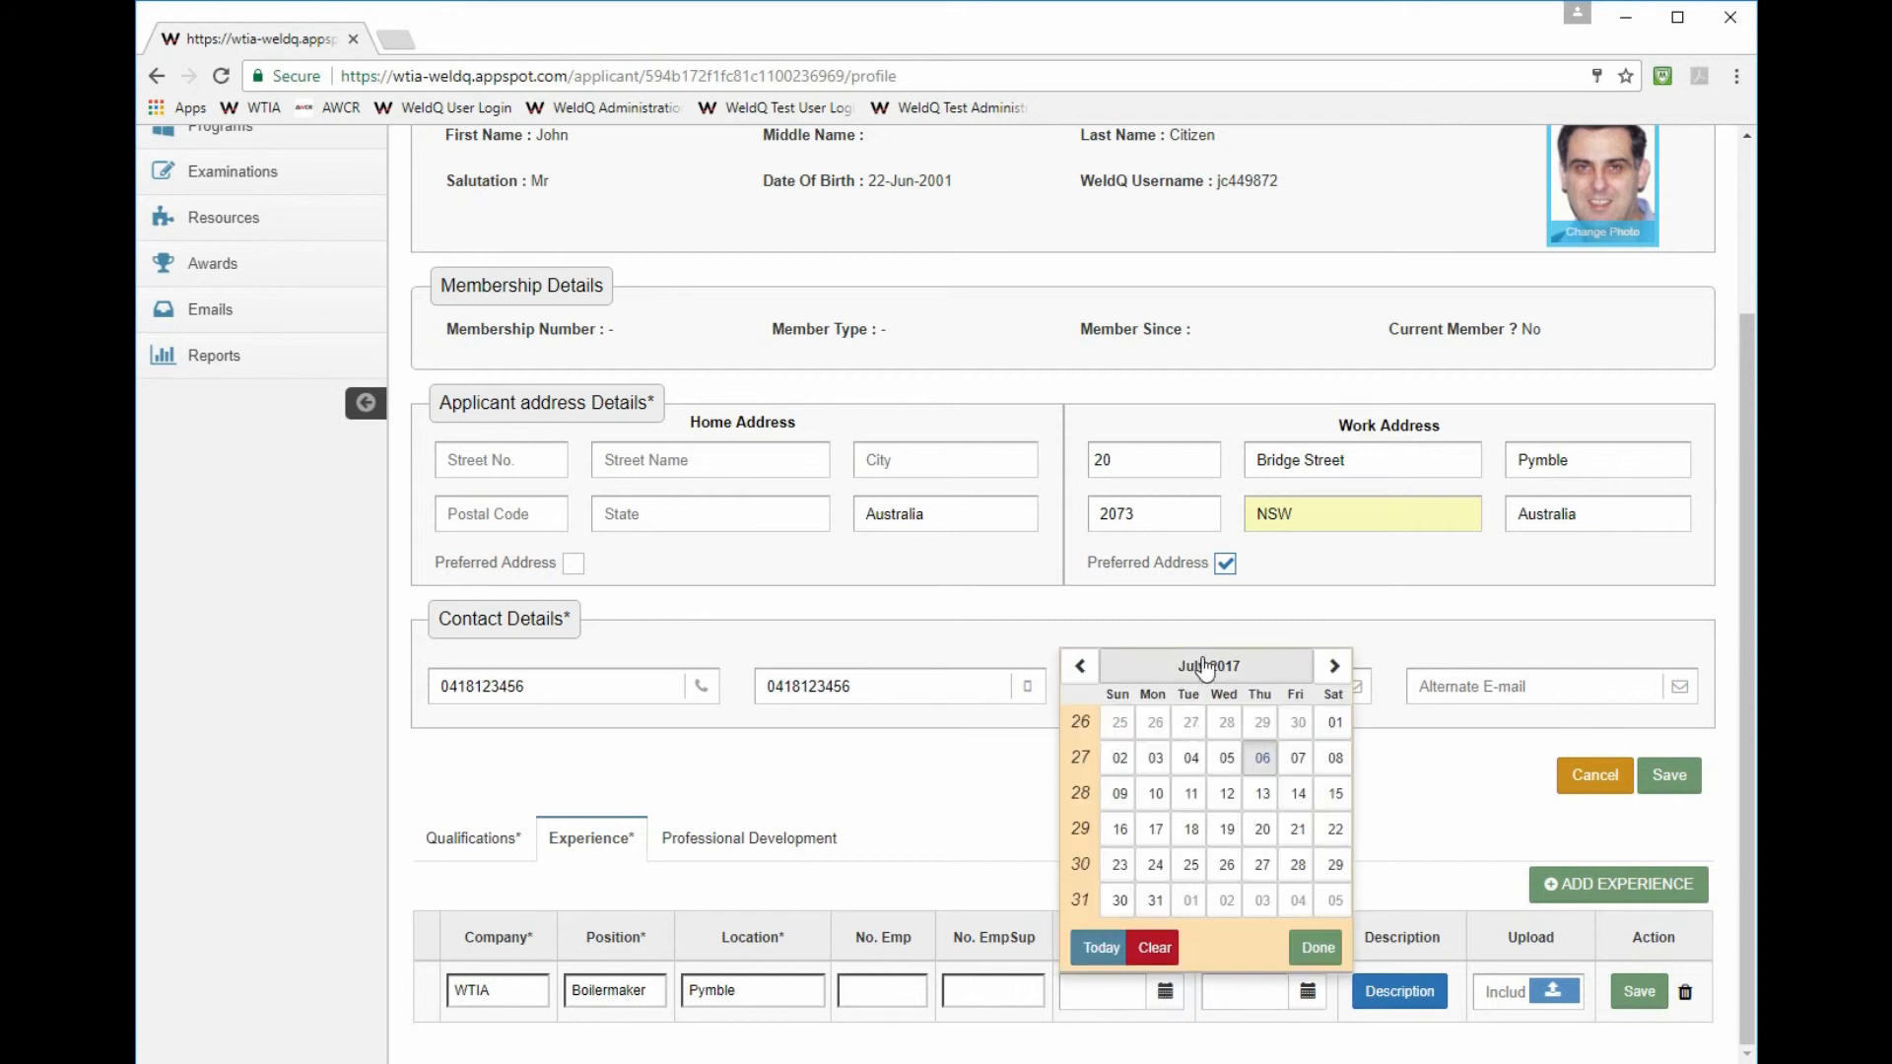
{"action": "left_click", "coordinate": [1206, 666]}
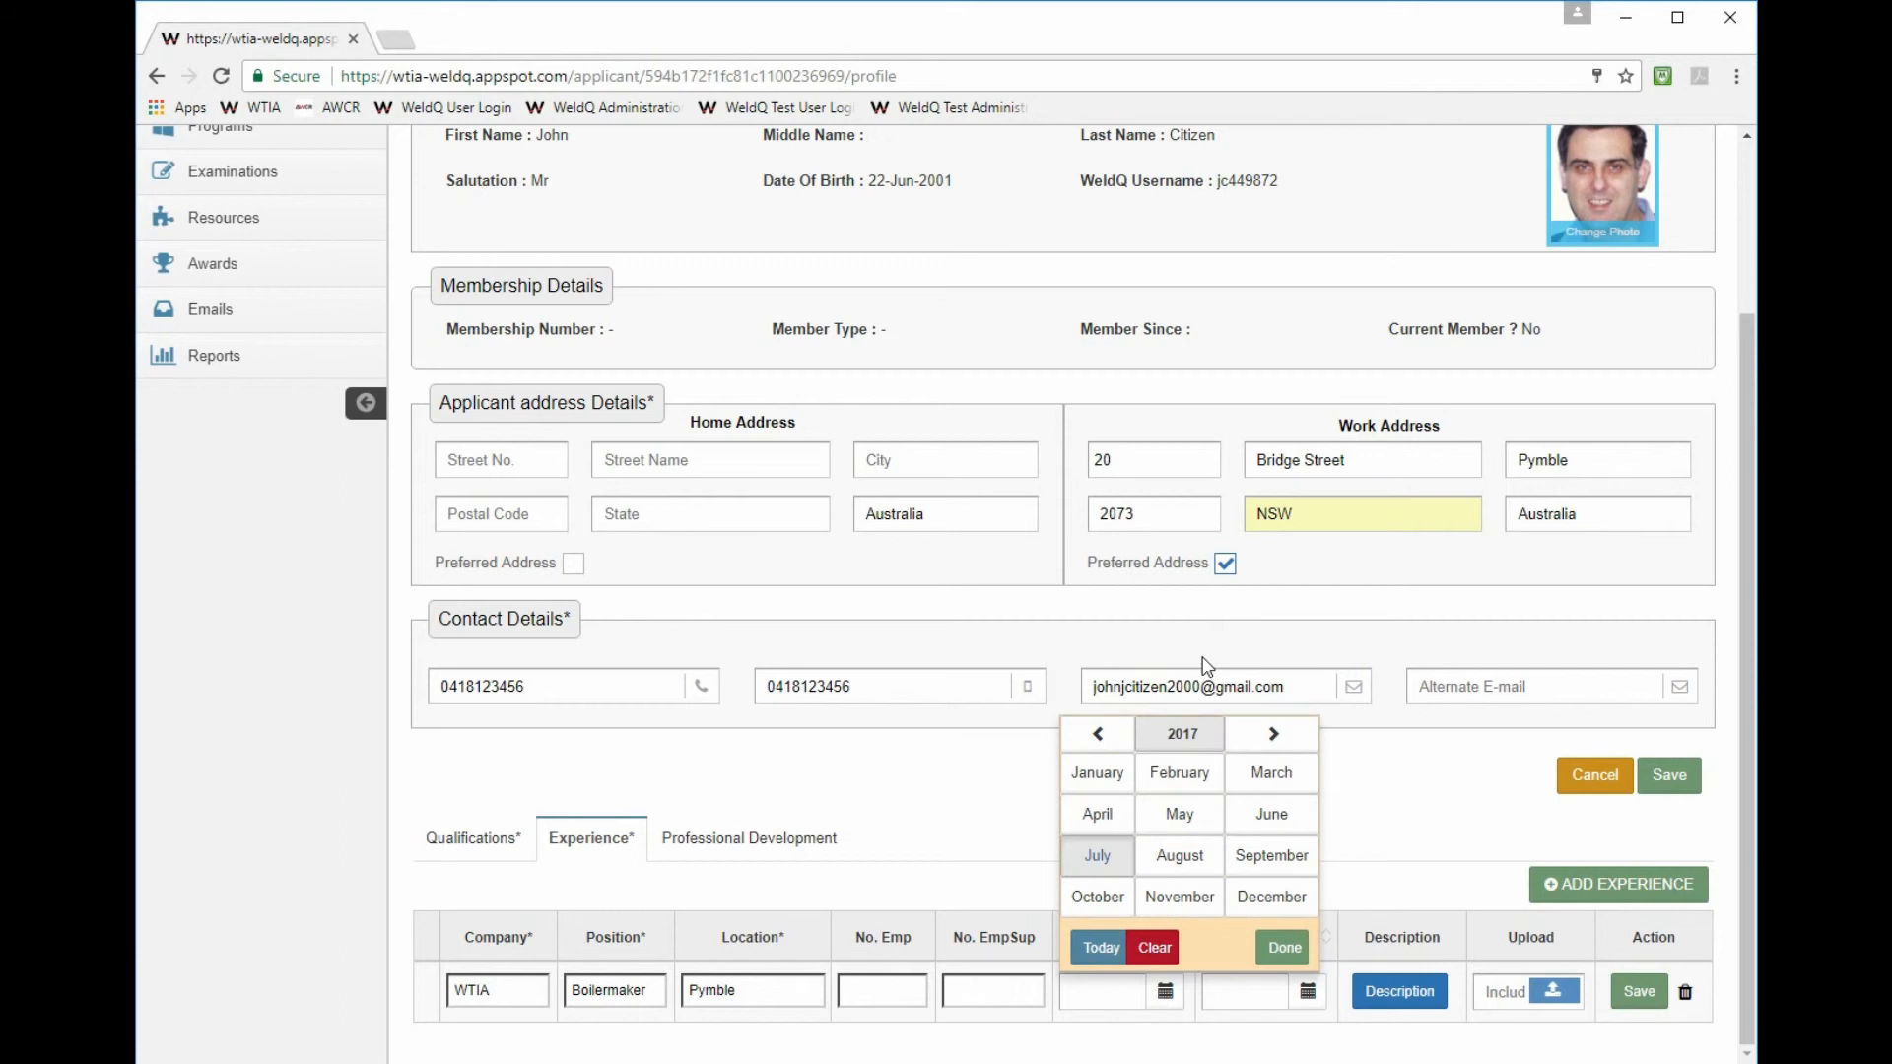
{"action": "left_click", "coordinate": [1097, 734]}
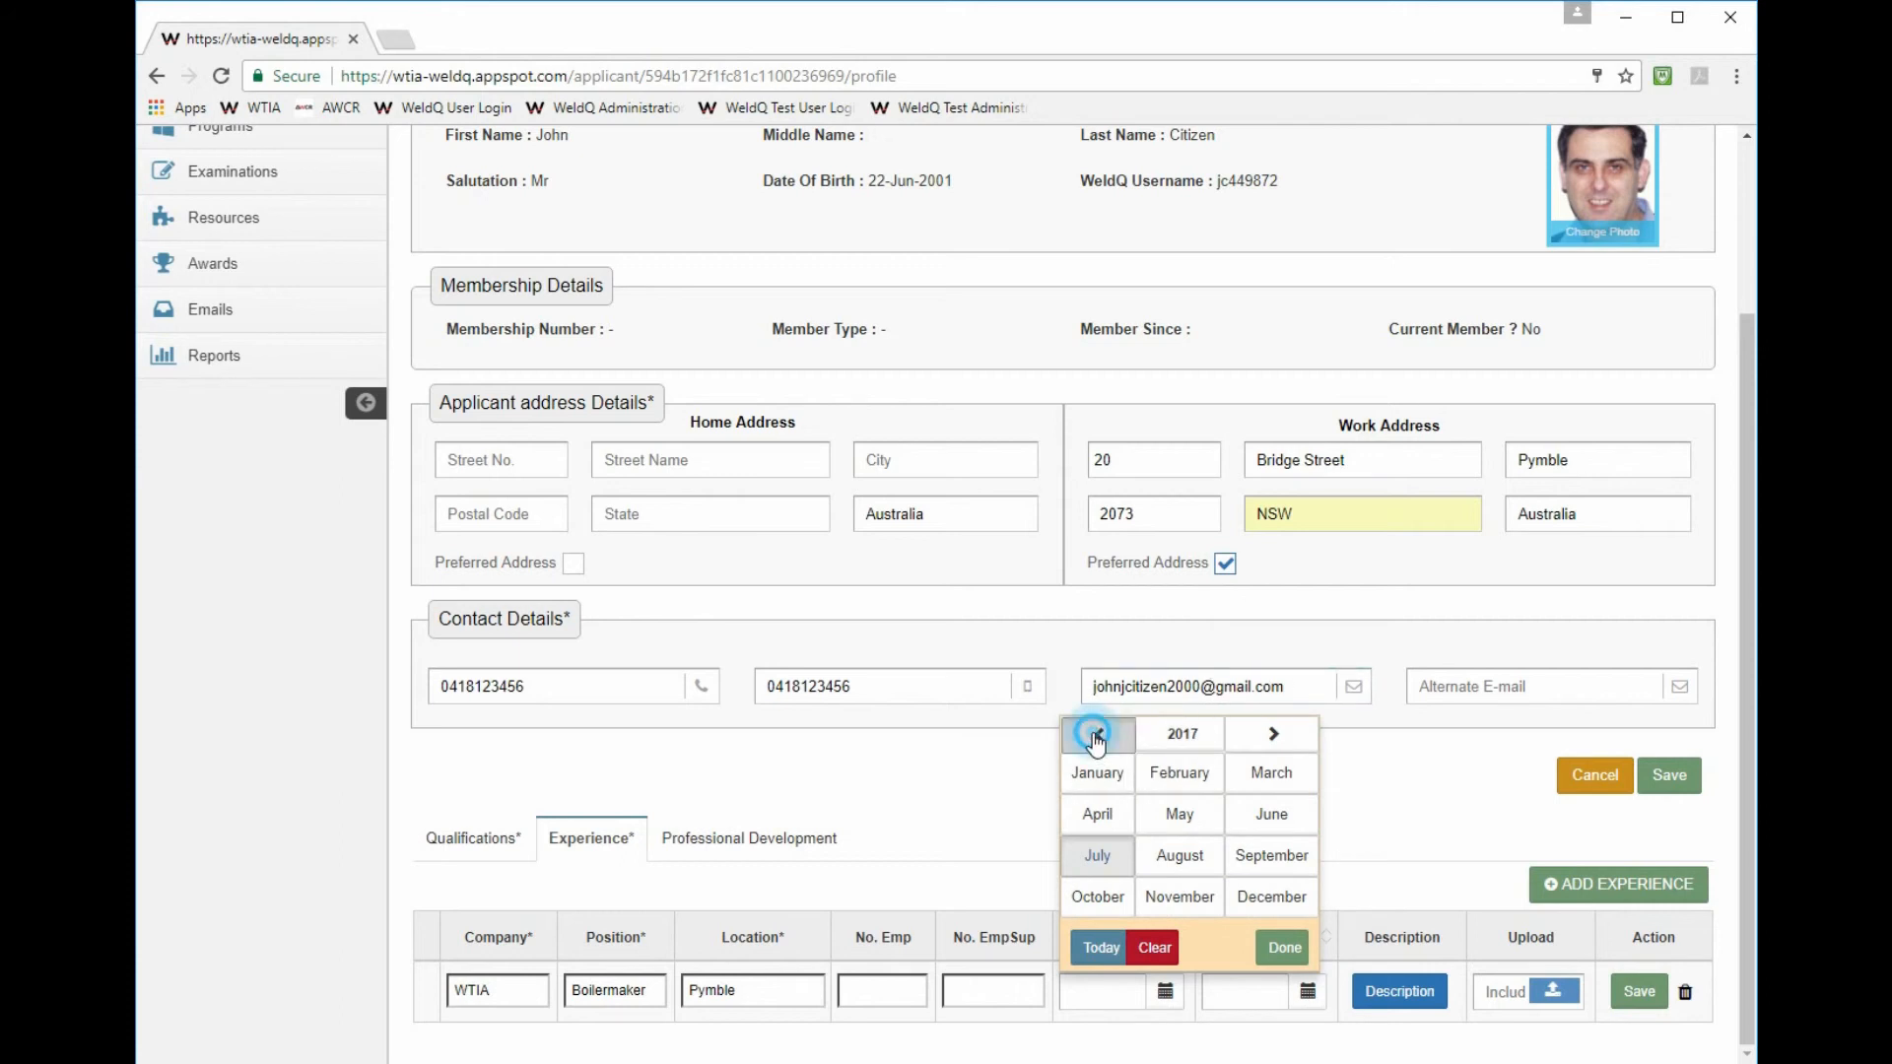
{"action": "left_click", "coordinate": [1273, 734]}
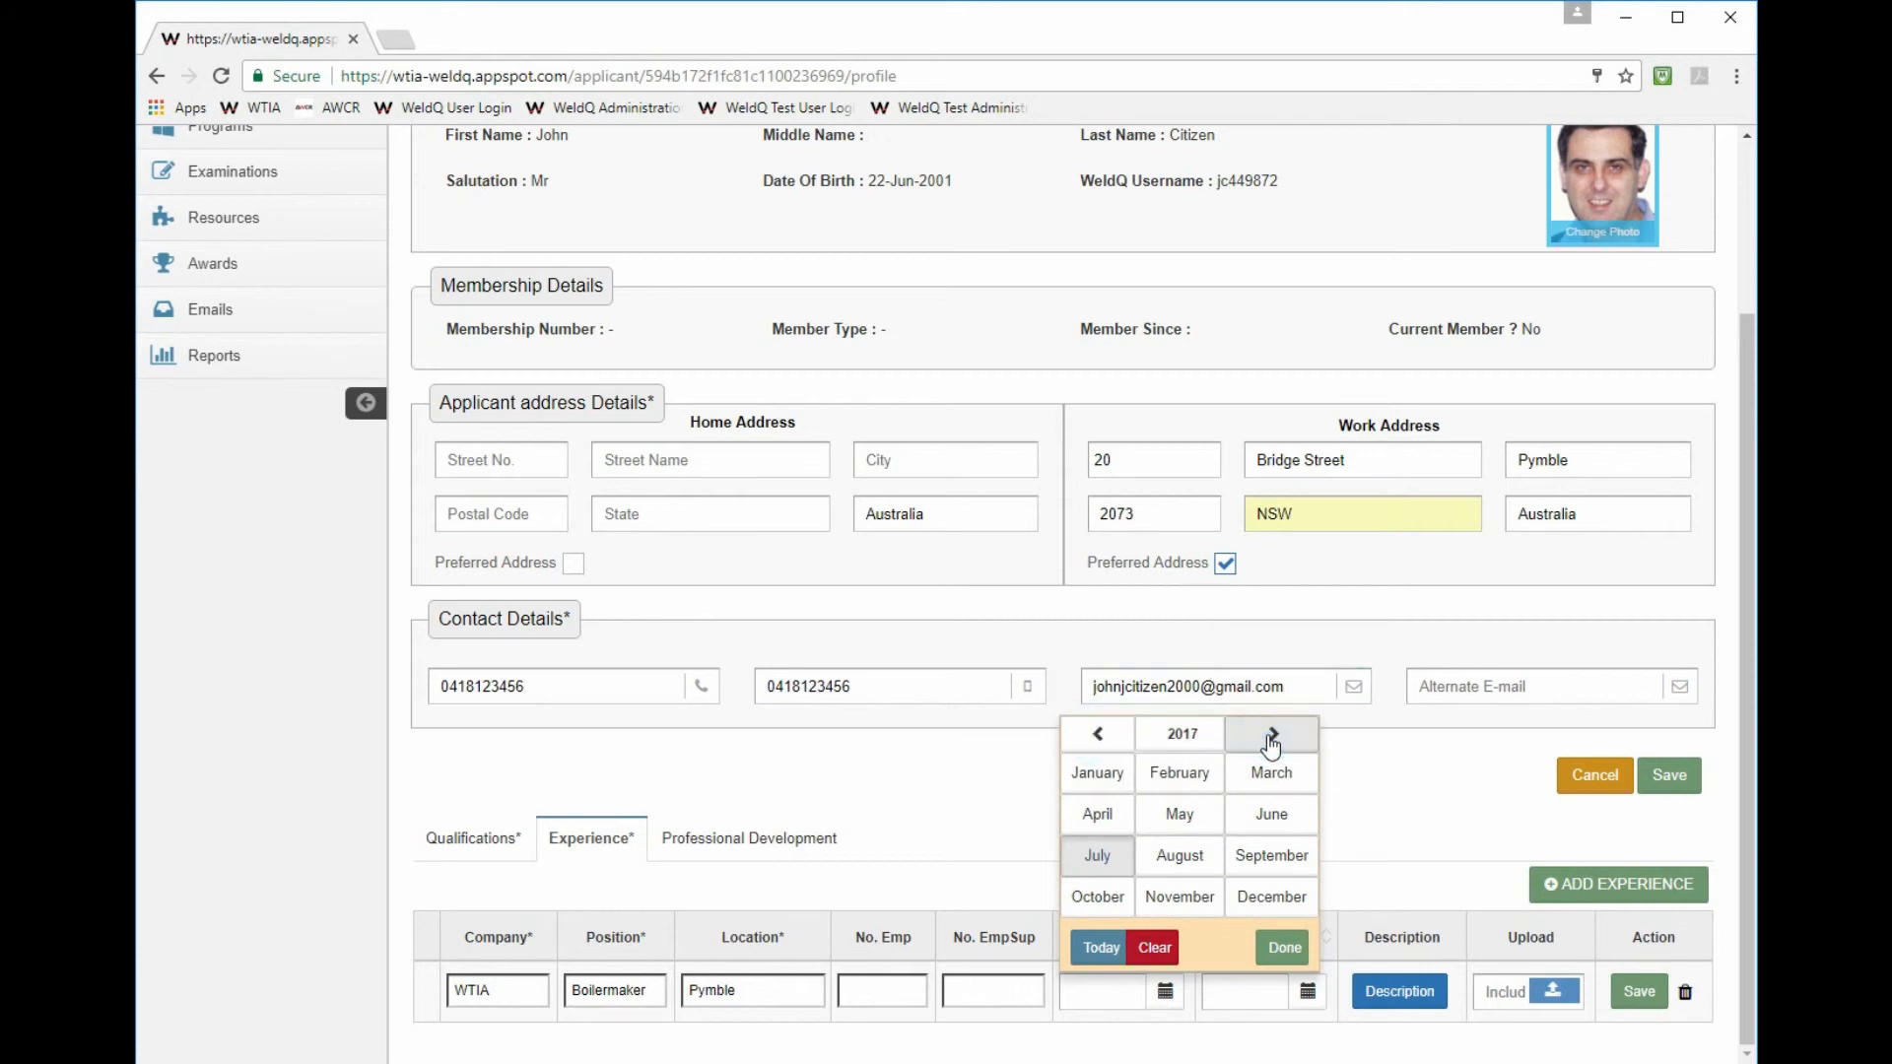
{"action": "left_click", "coordinate": [1097, 737]}
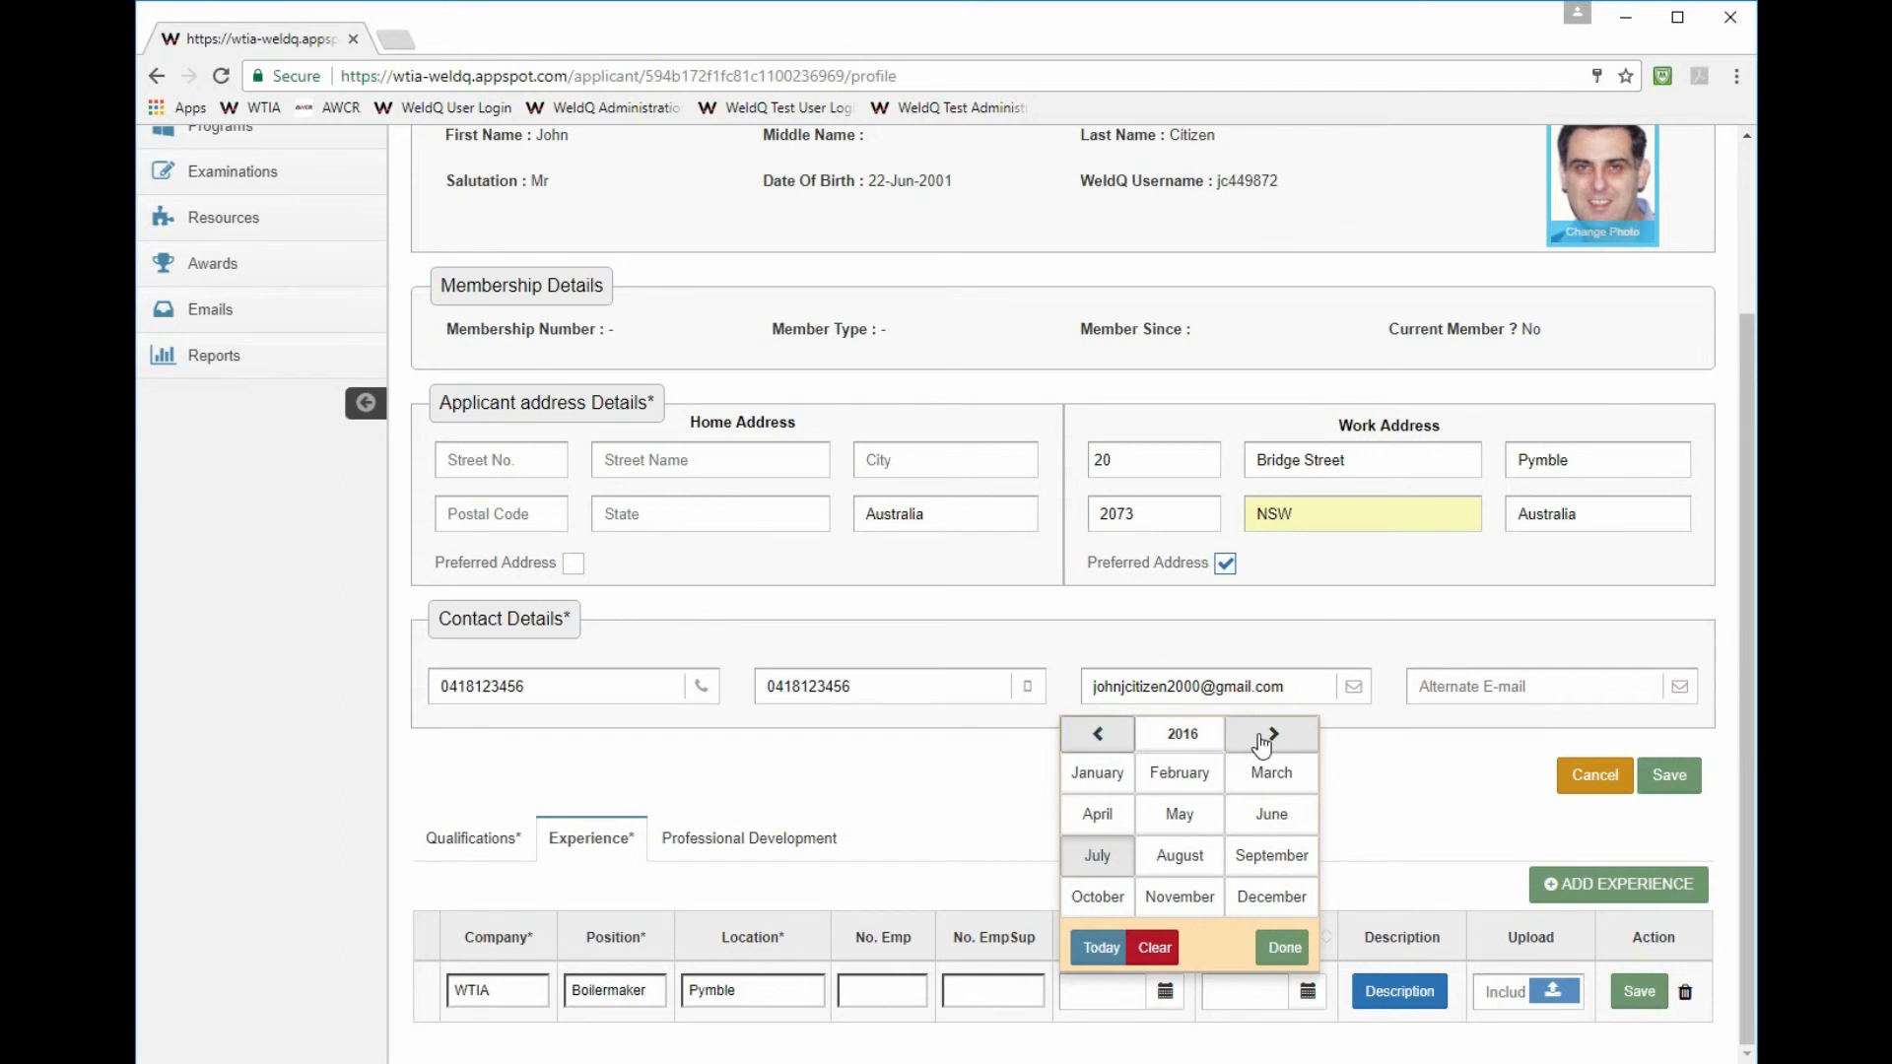
{"action": "left_click", "coordinate": [1184, 737]}
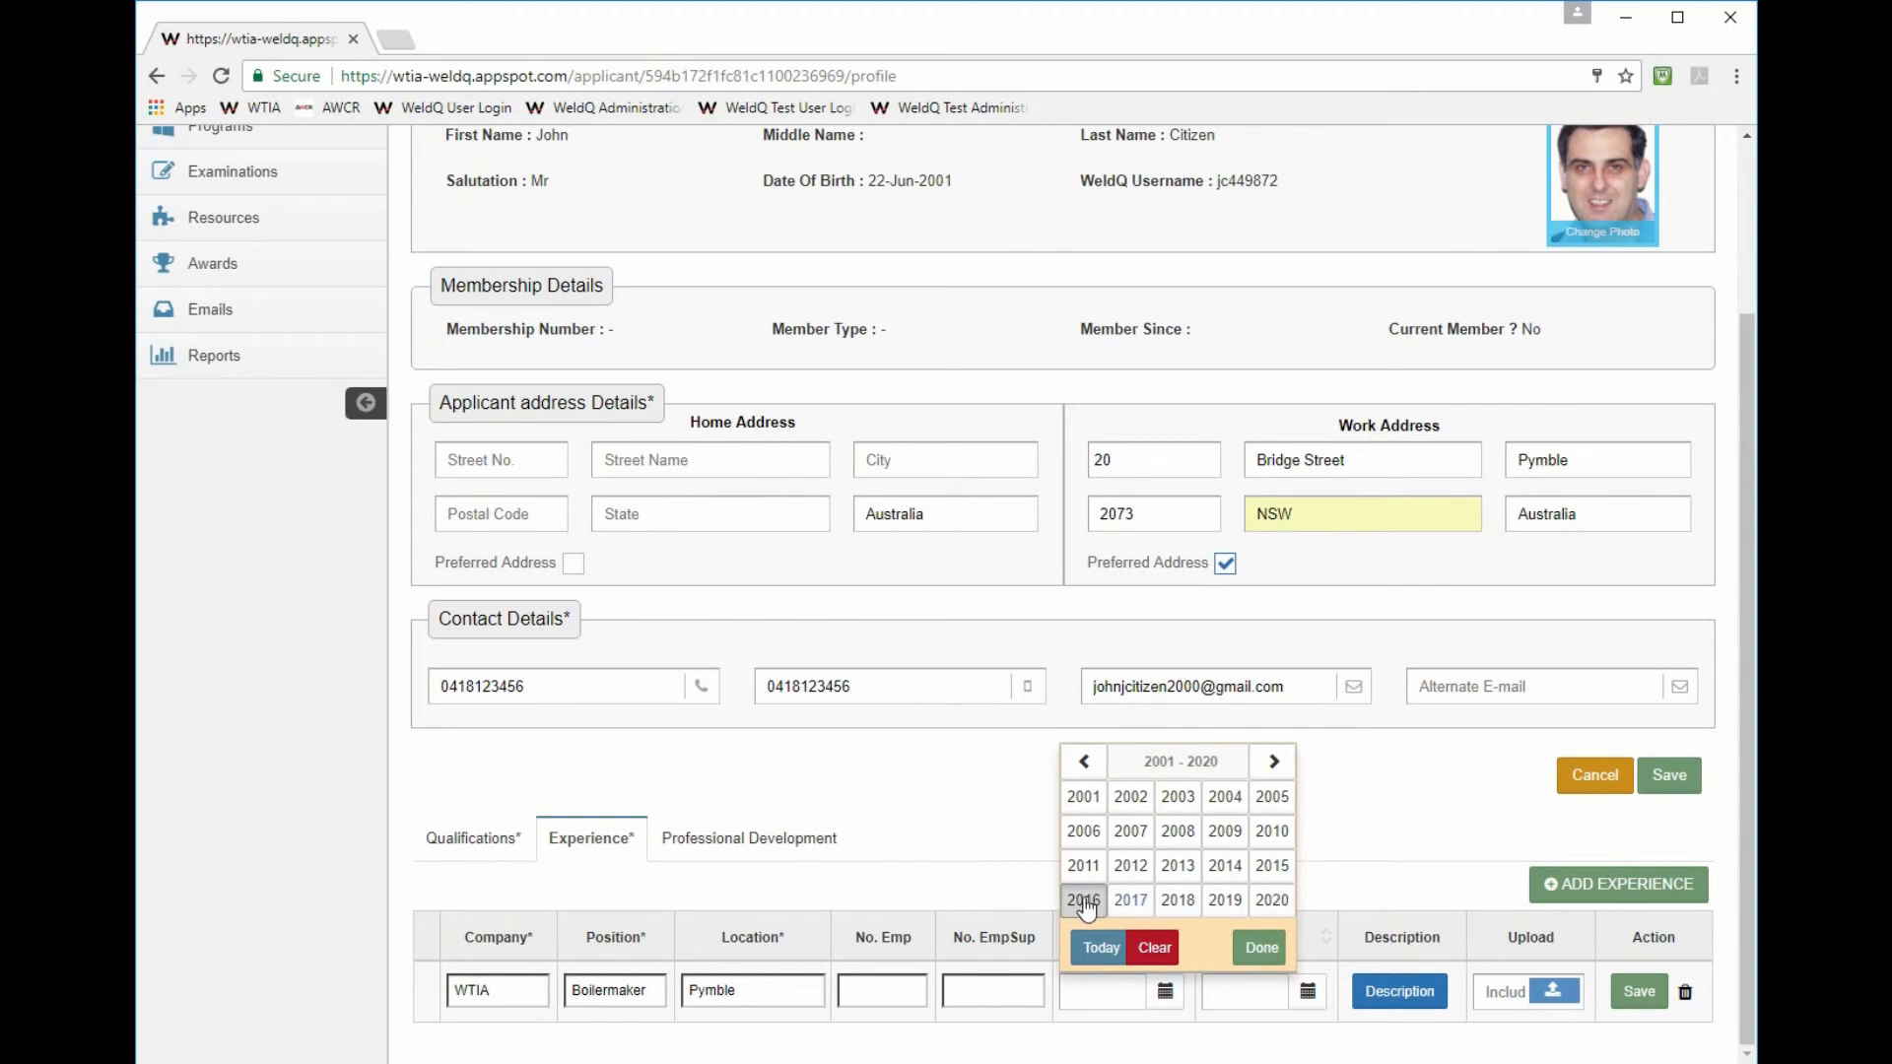
{"action": "left_click", "coordinate": [1082, 899]}
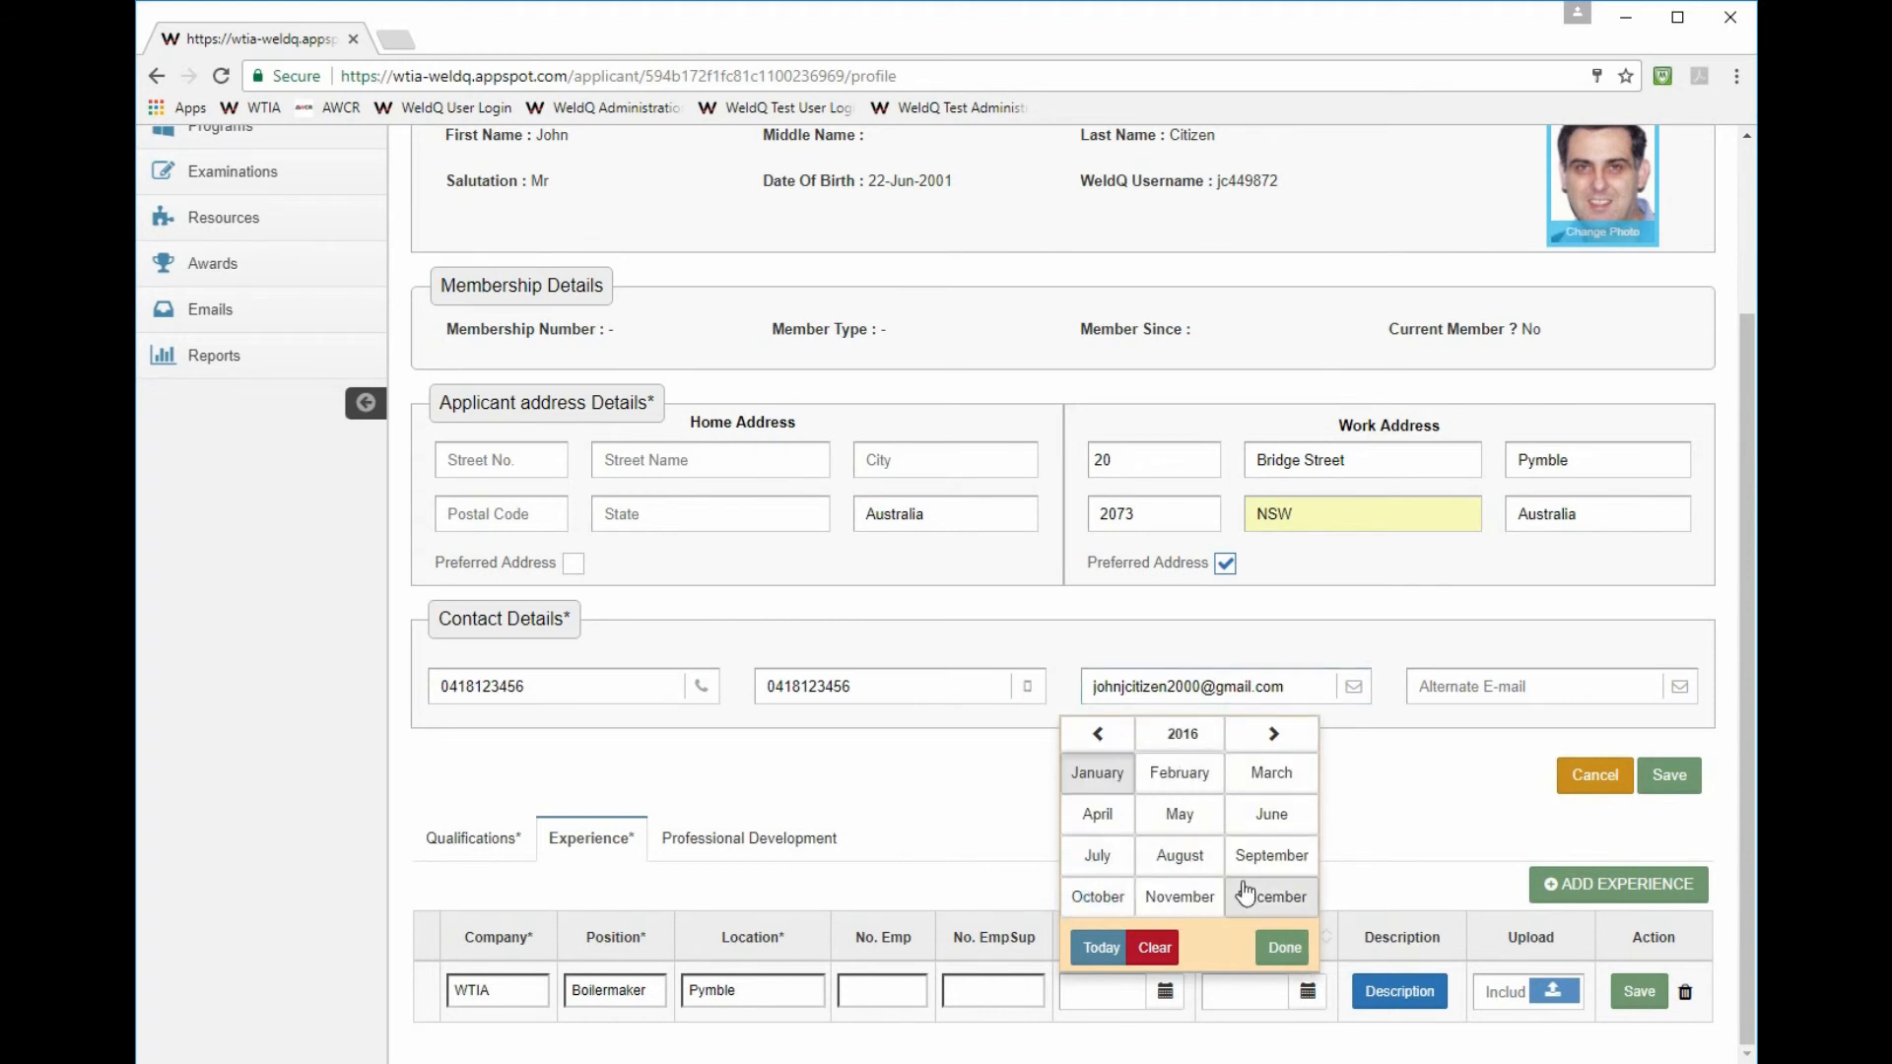
{"action": "left_click", "coordinate": [1163, 902]}
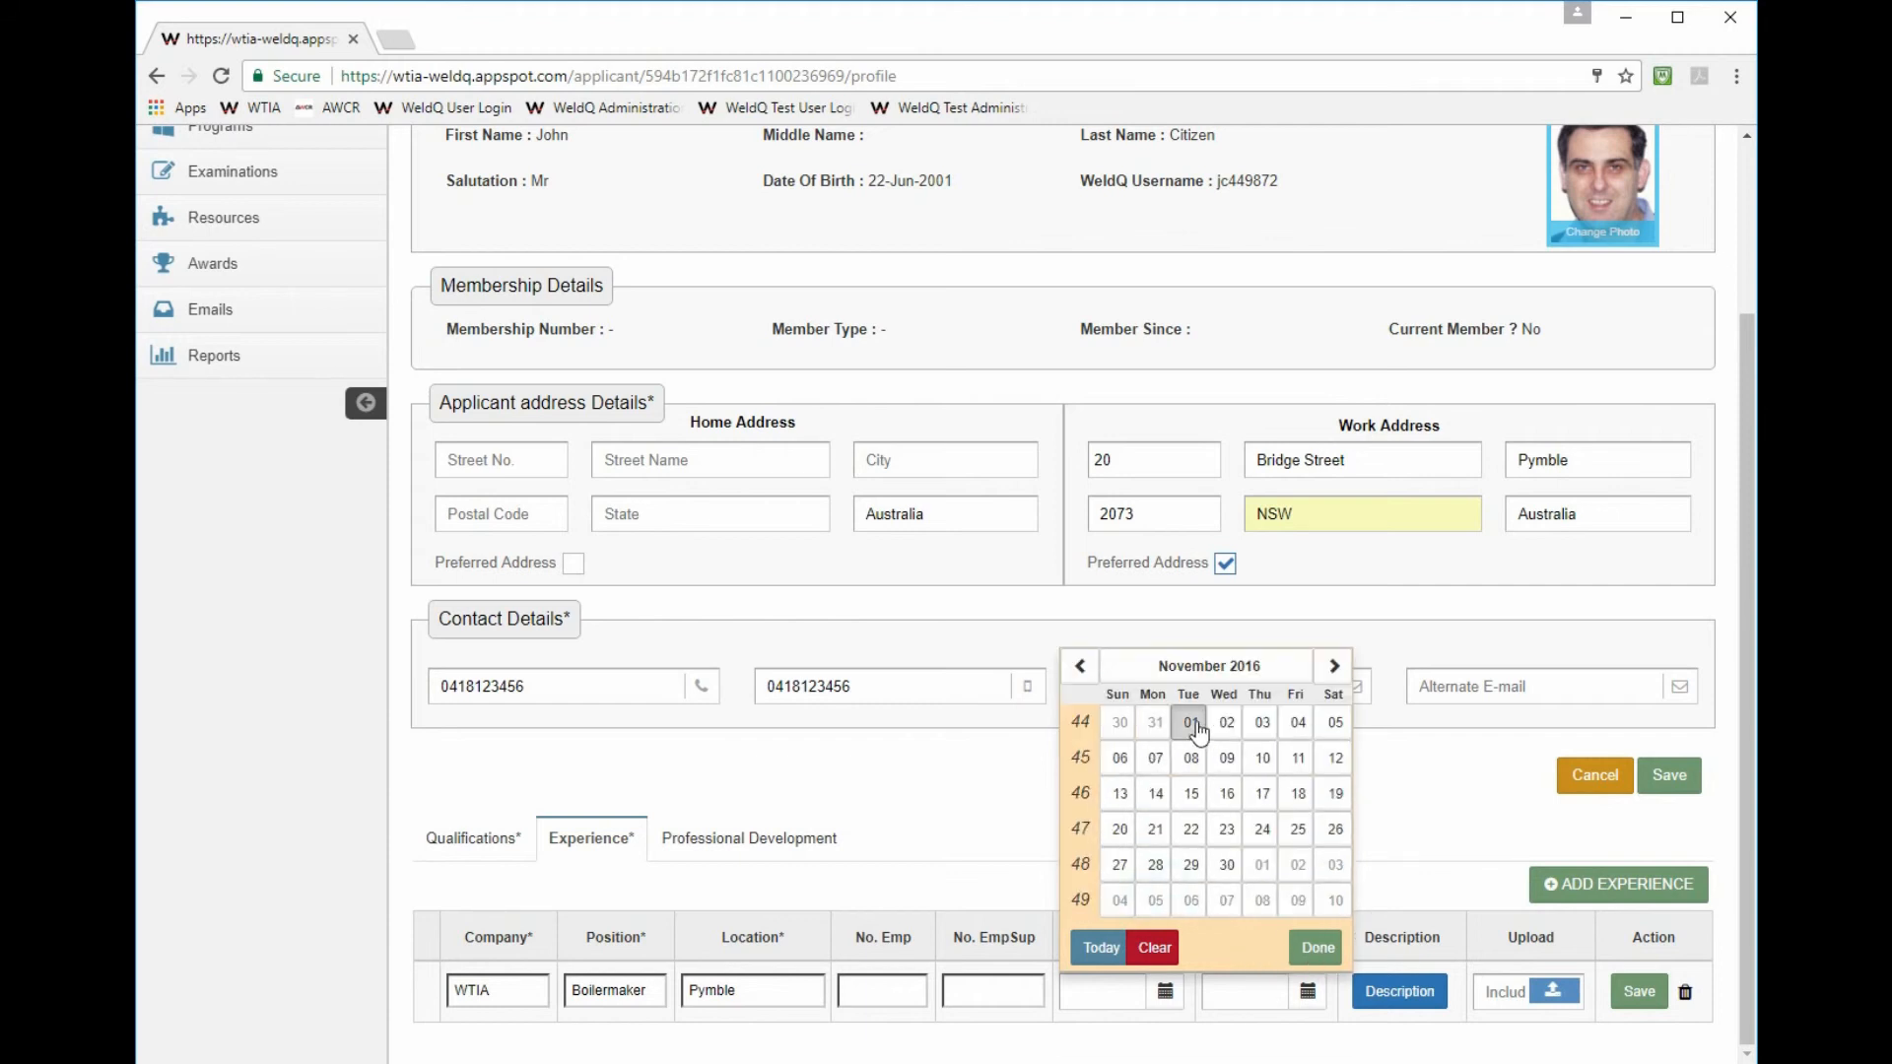
{"action": "left_click", "coordinate": [1227, 722]}
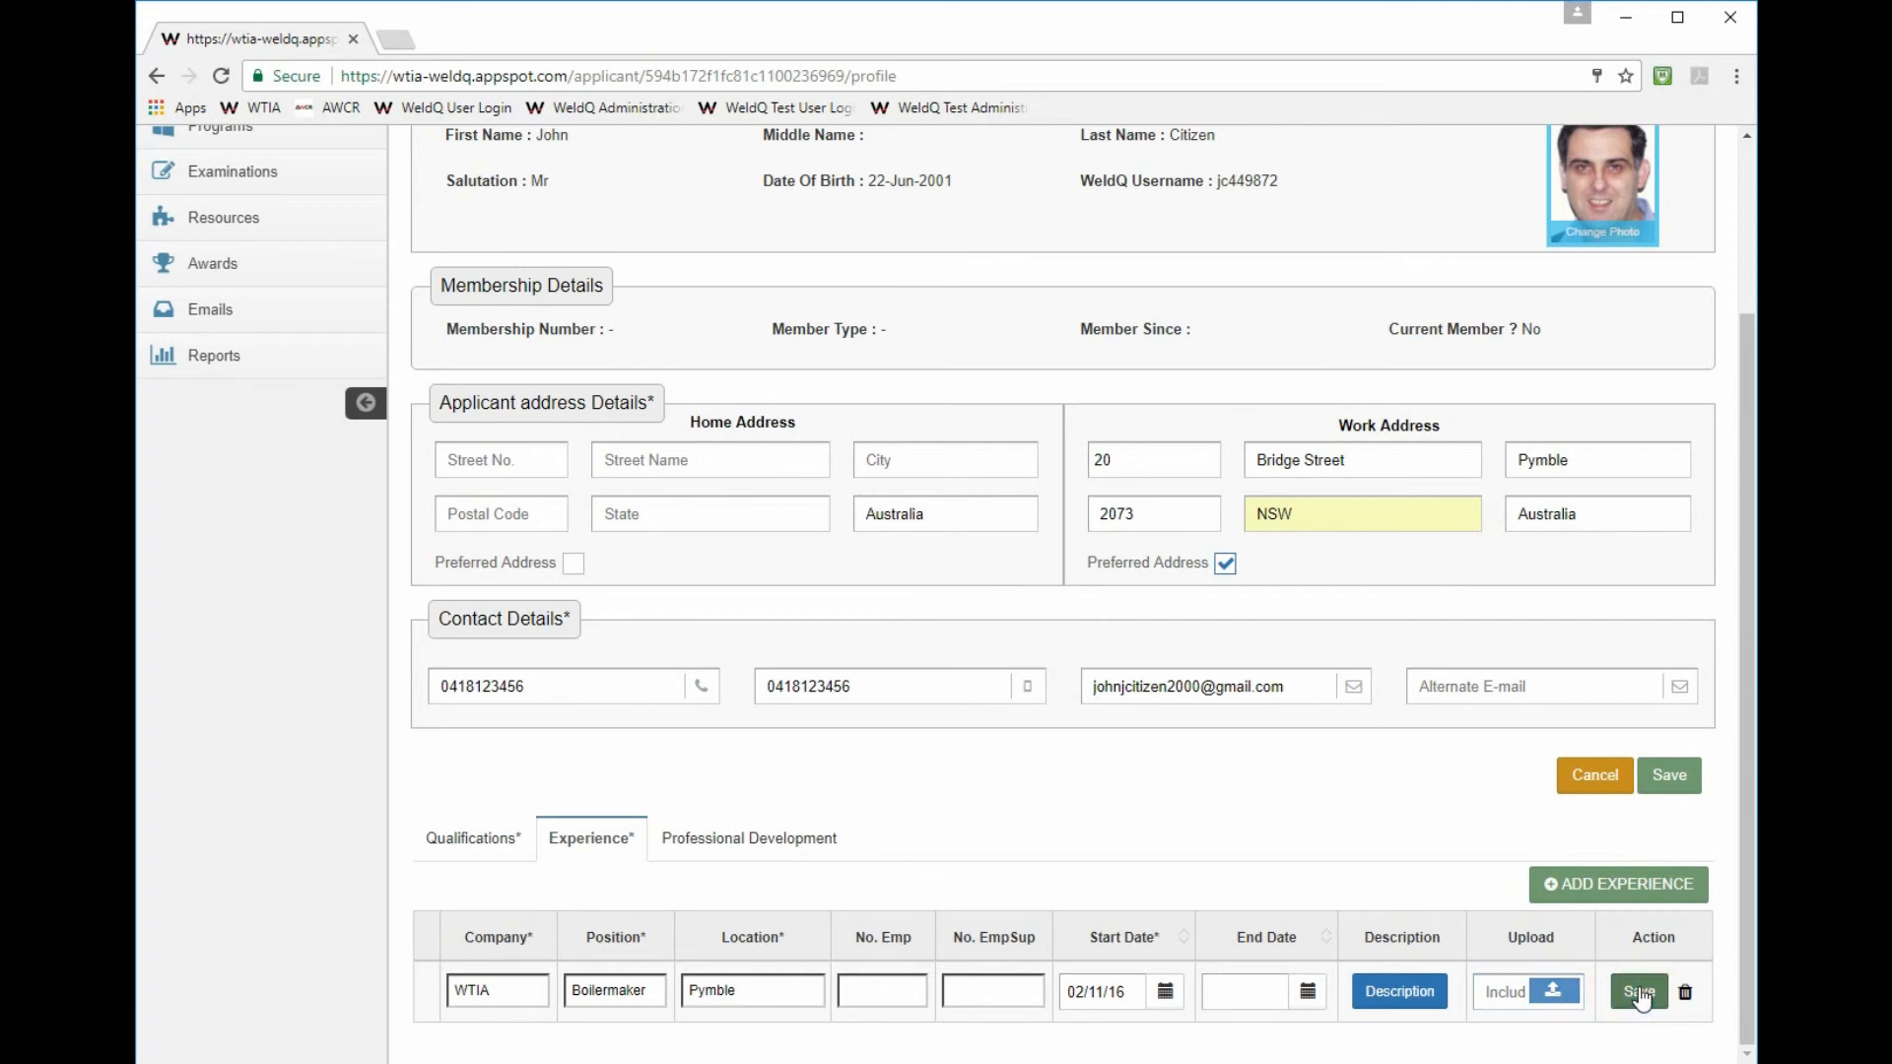
- Save the WTIA Boilermaker experience row and review the material, product and process skill tables
{"action": "left_click", "coordinate": [1639, 992]}
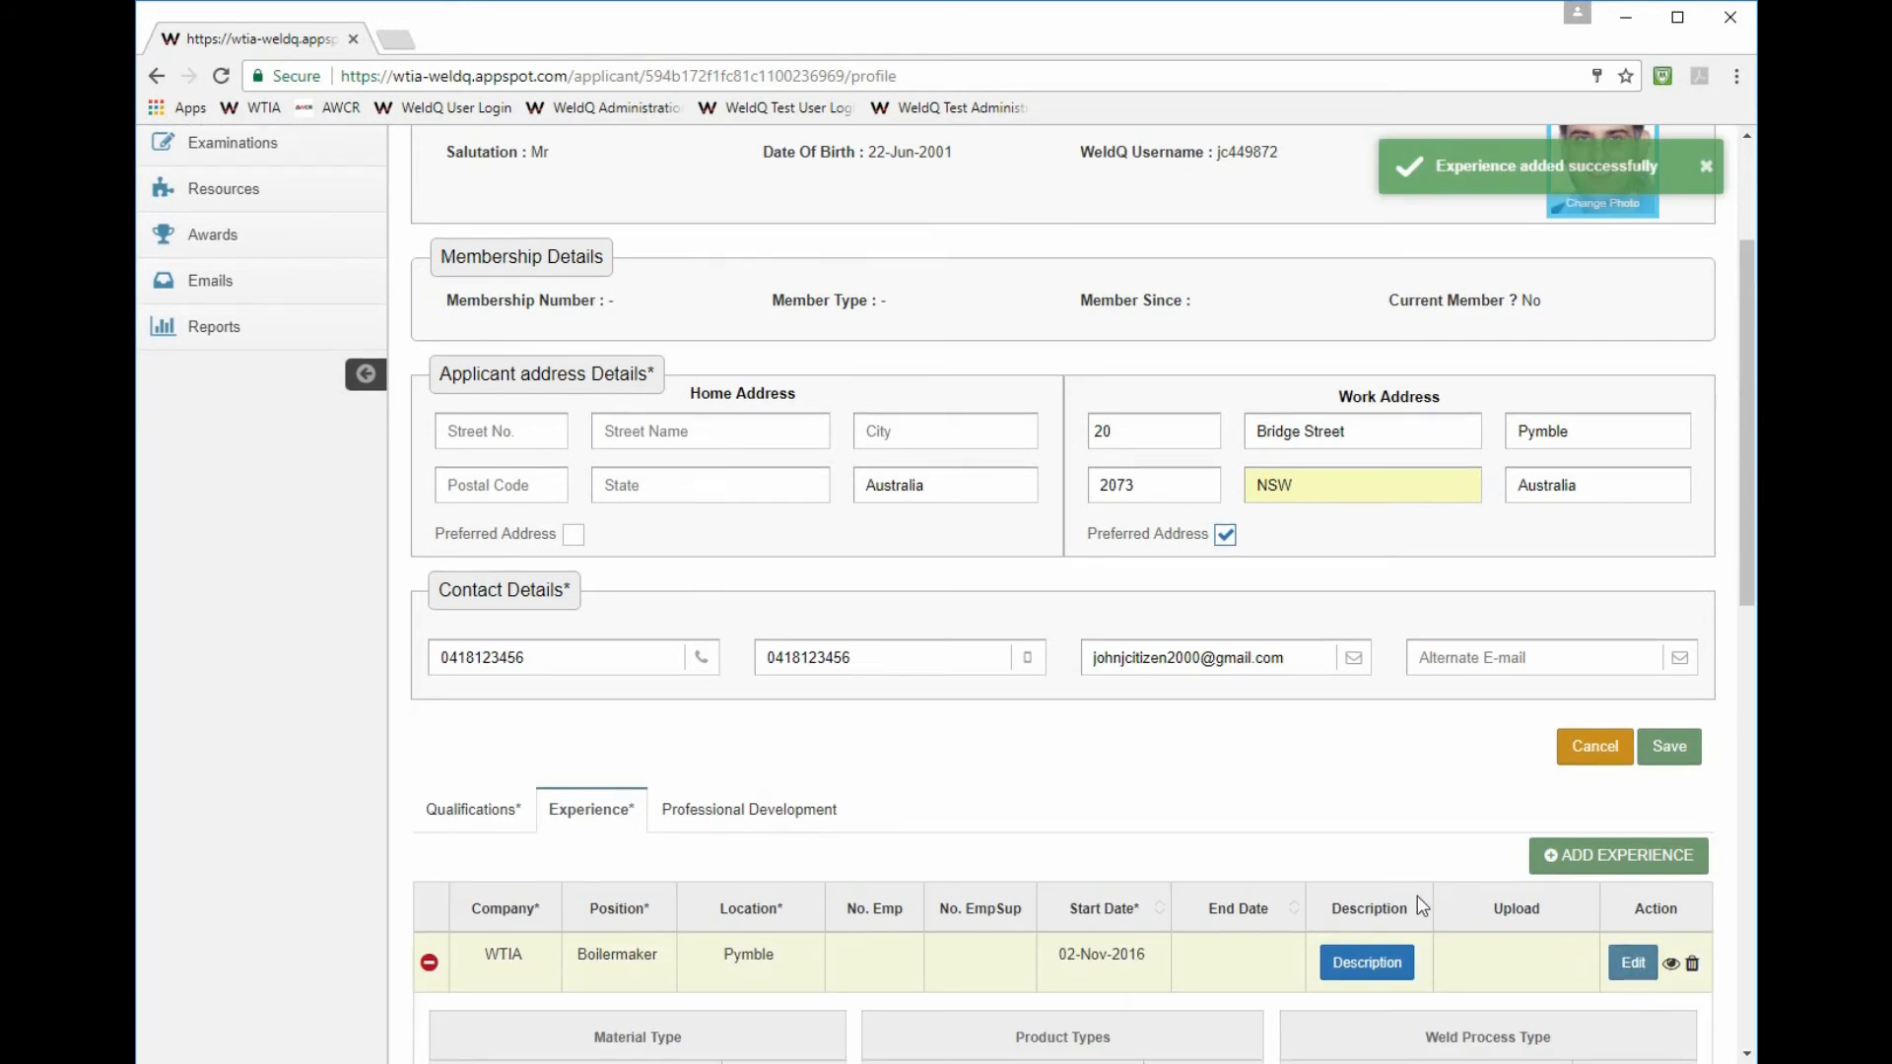
{"action": "scroll", "coordinate": [1260, 800], "scroll_direction": "down", "scroll_amount": 6}
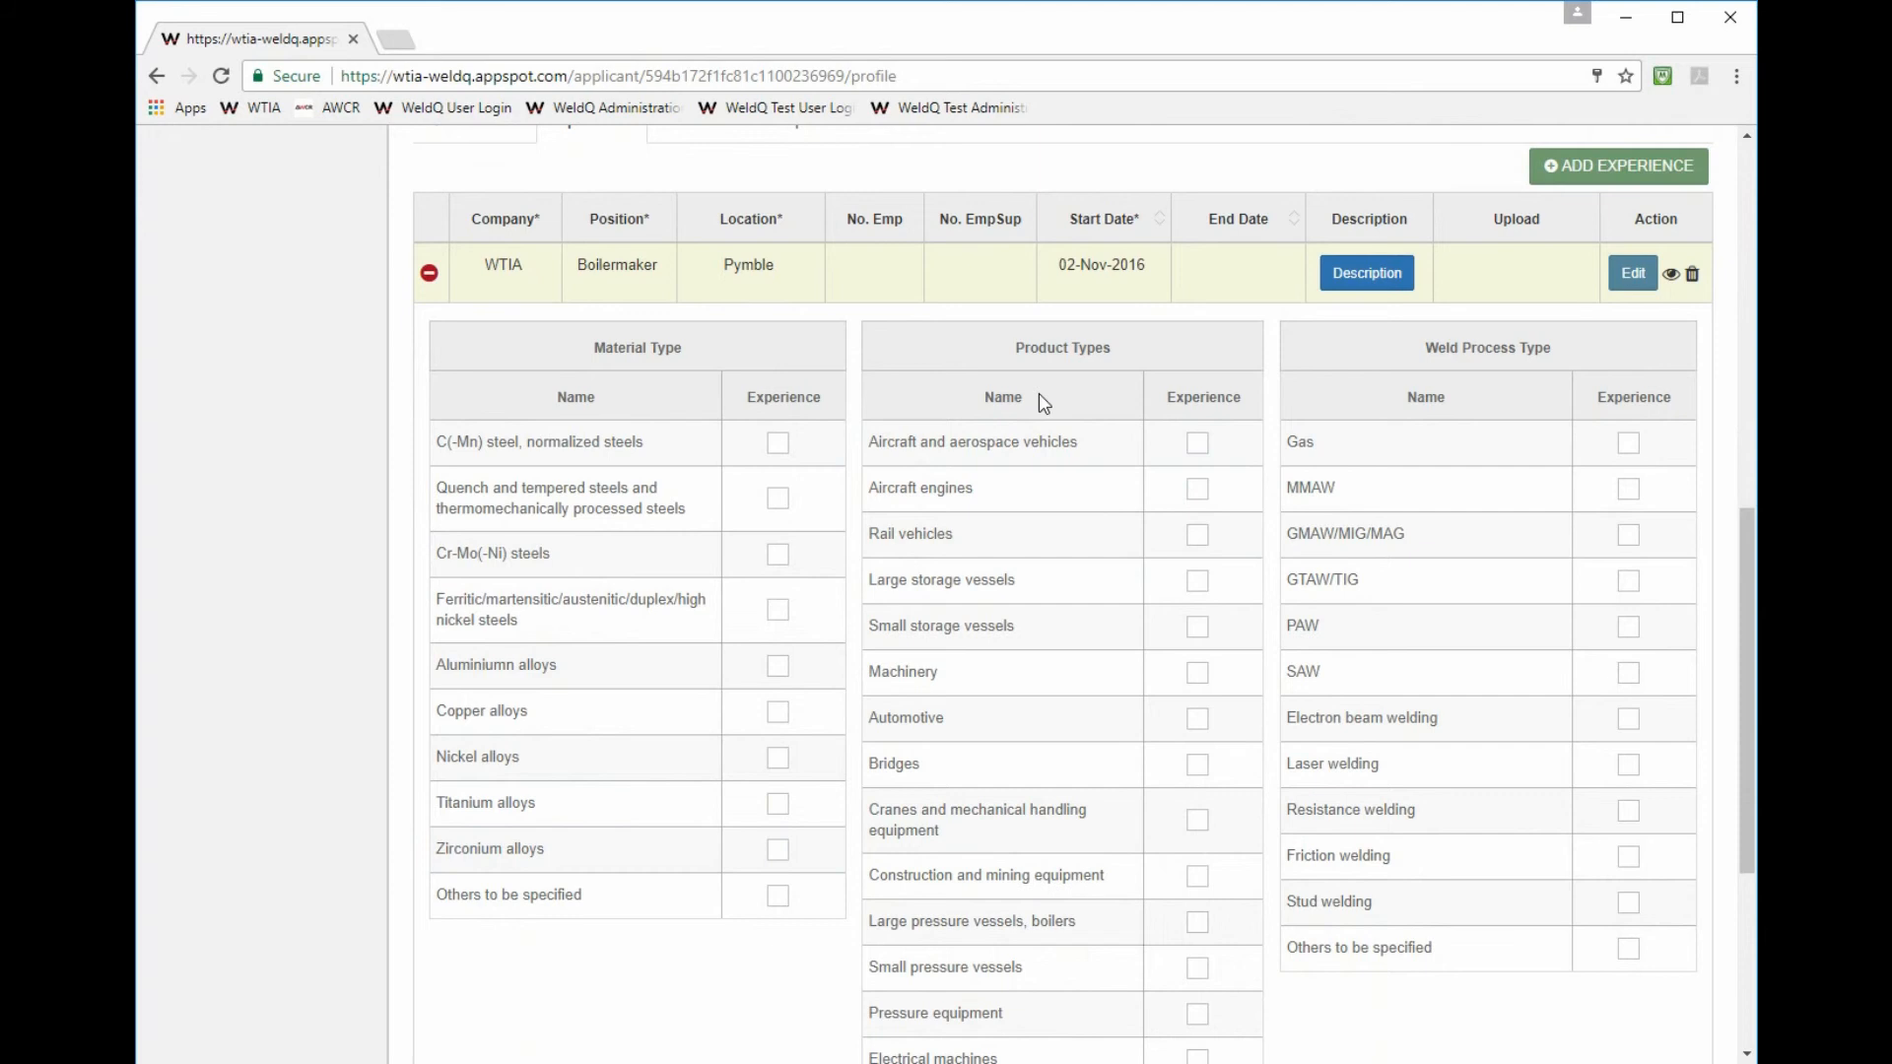
{"action": "scroll", "coordinate": [1191, 739], "scroll_direction": "down", "scroll_amount": 4}
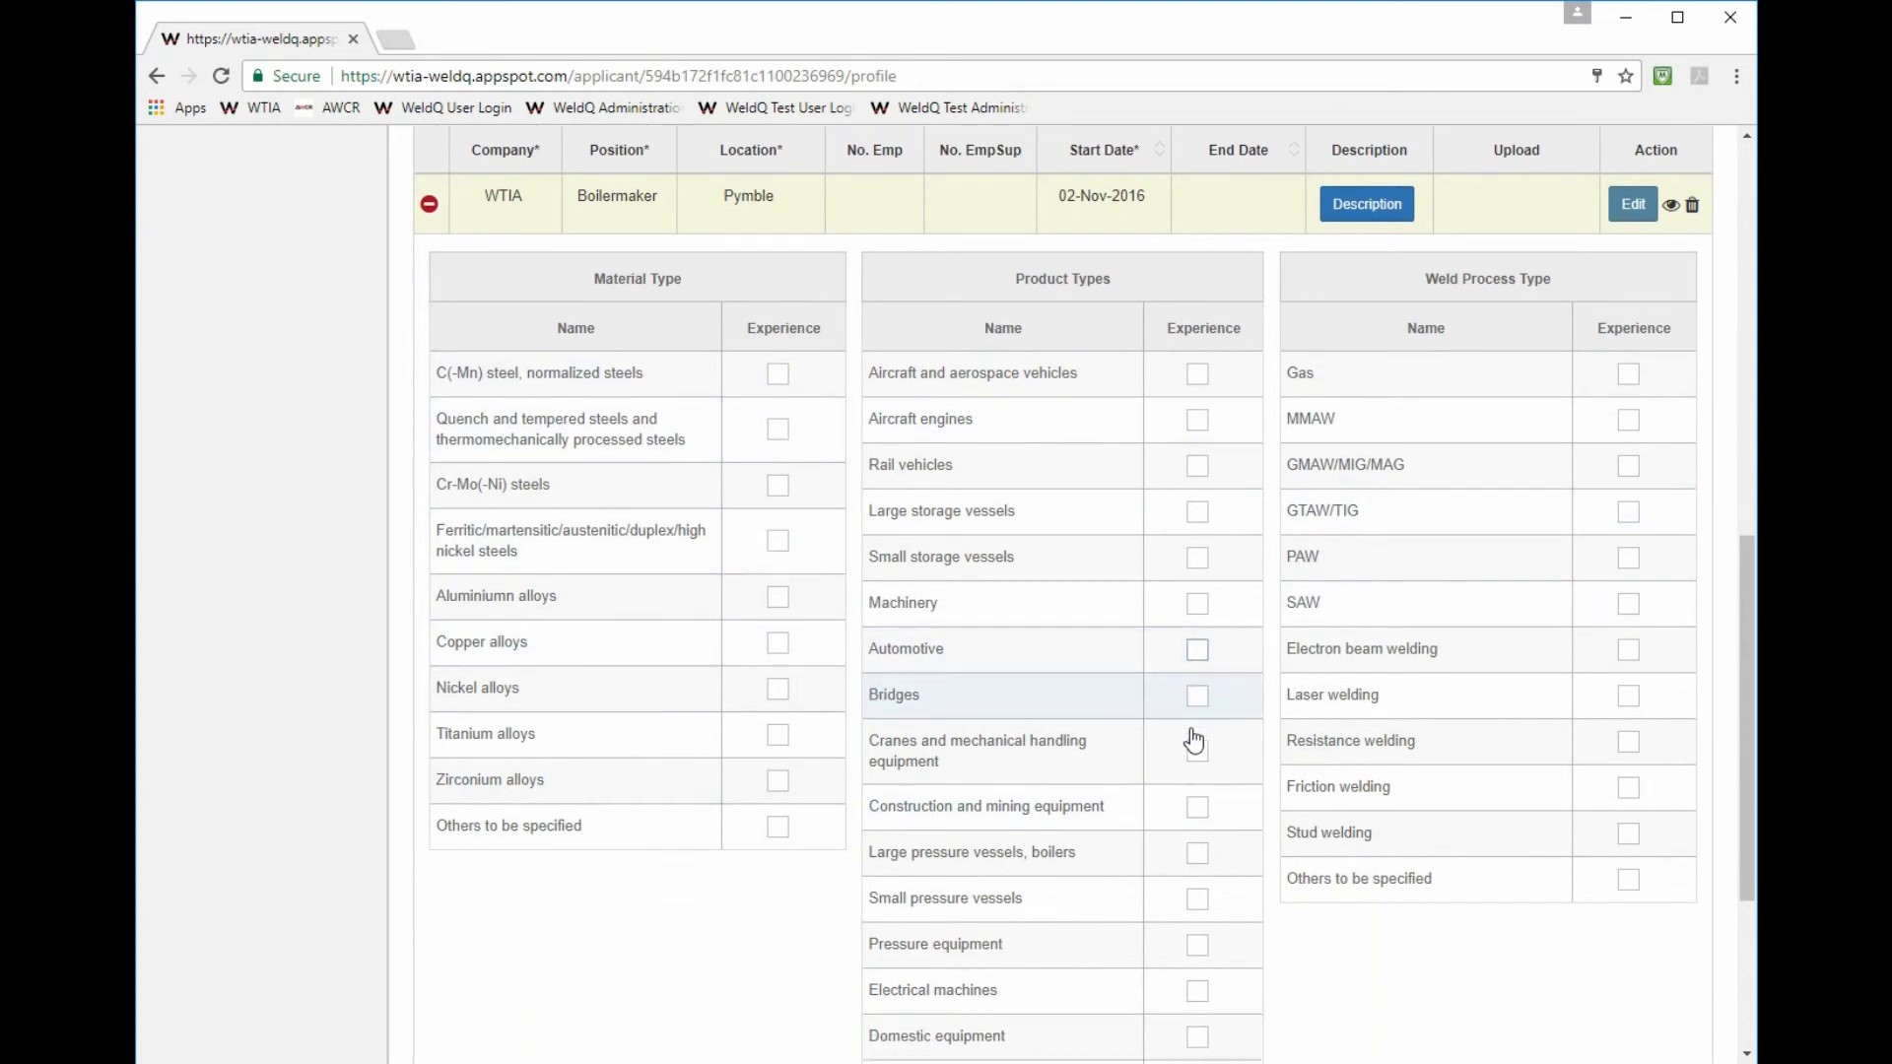
{"action": "scroll", "coordinate": [1108, 581], "scroll_direction": "up", "scroll_amount": 4}
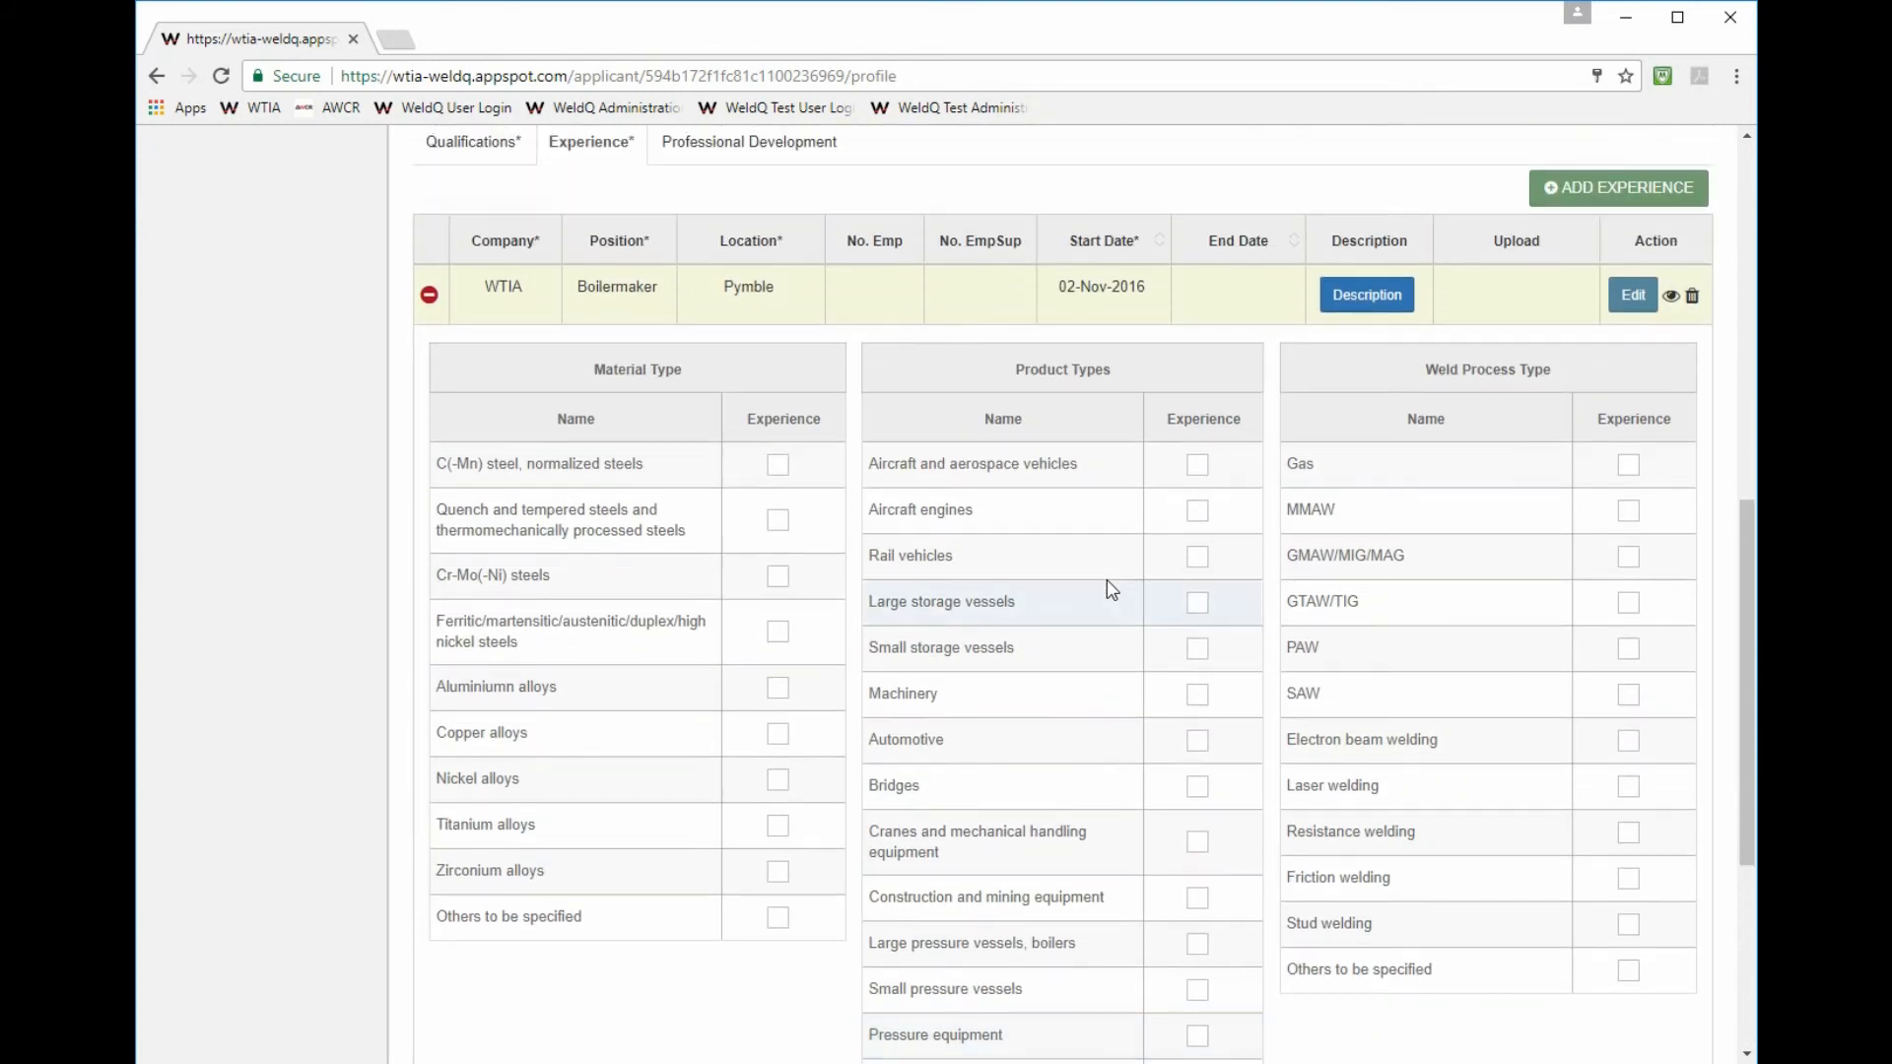
{"action": "scroll", "coordinate": [986, 591], "scroll_direction": "down", "scroll_amount": 4}
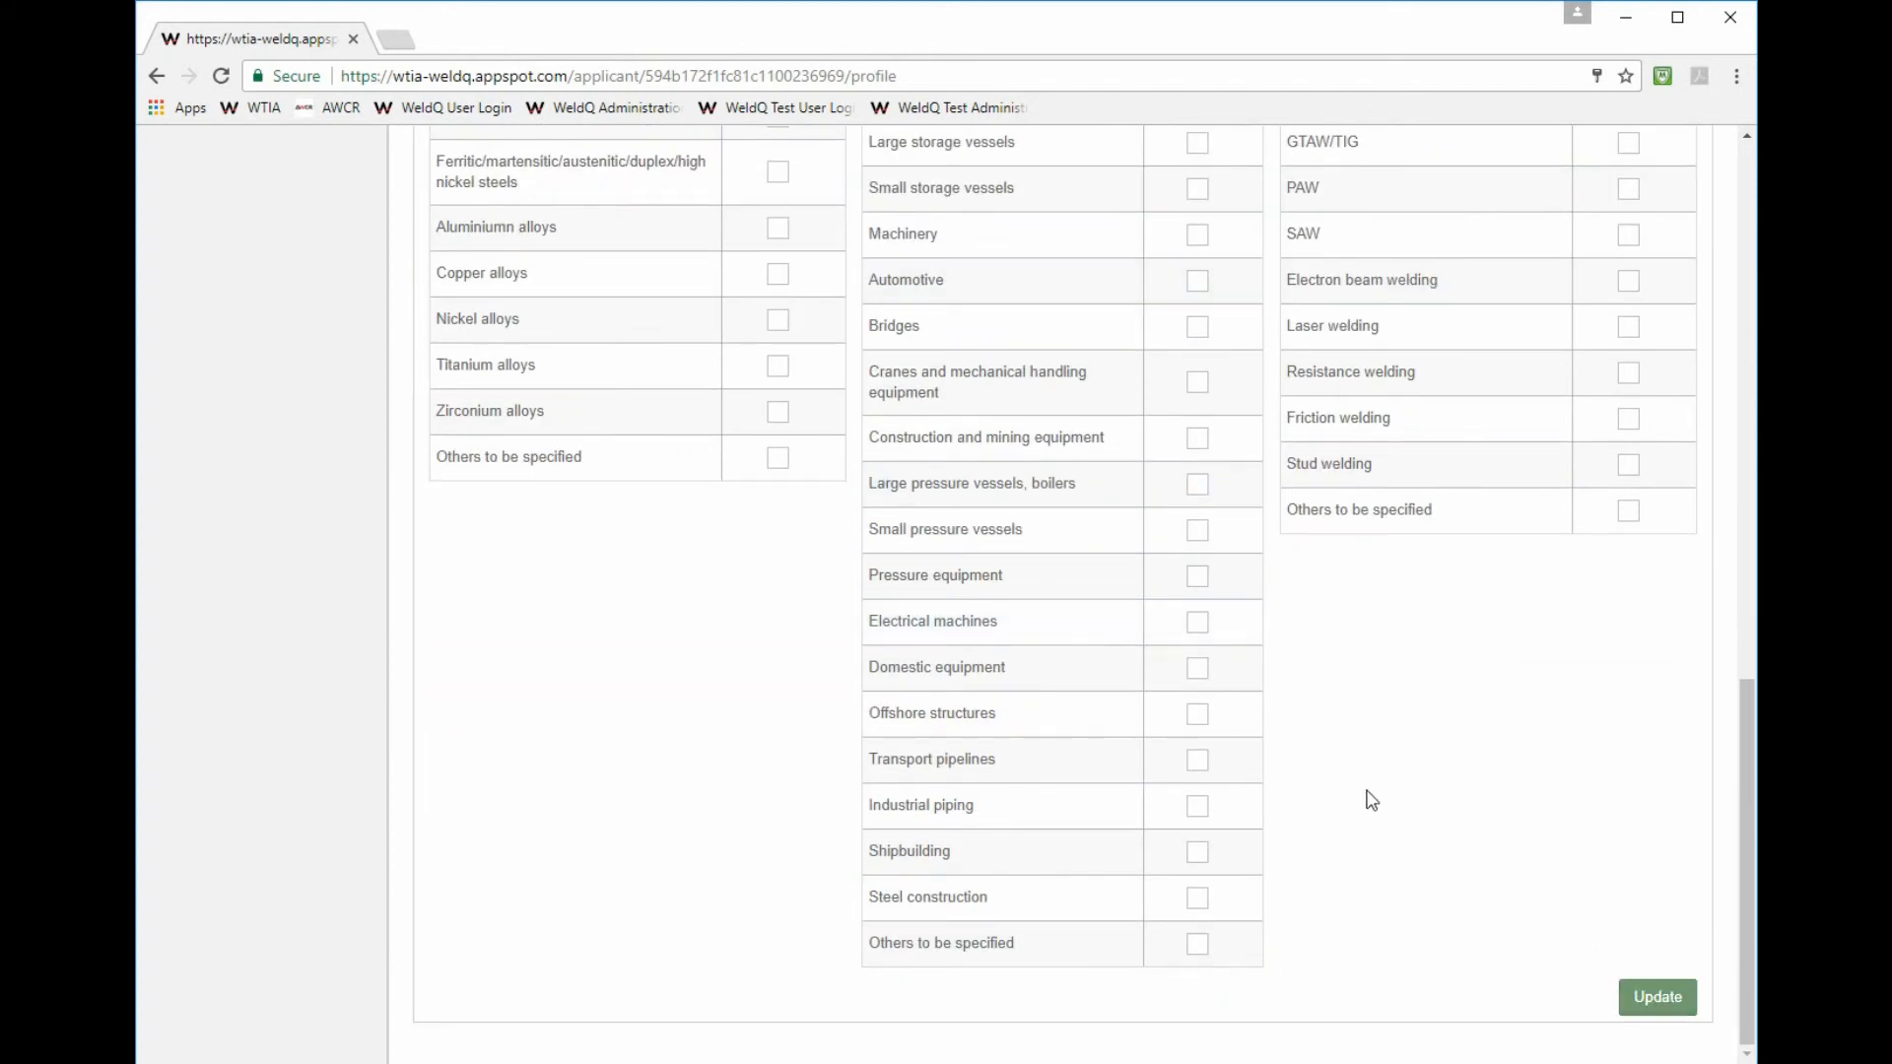
{"action": "scroll", "coordinate": [1449, 916], "scroll_direction": "up", "scroll_amount": 3}
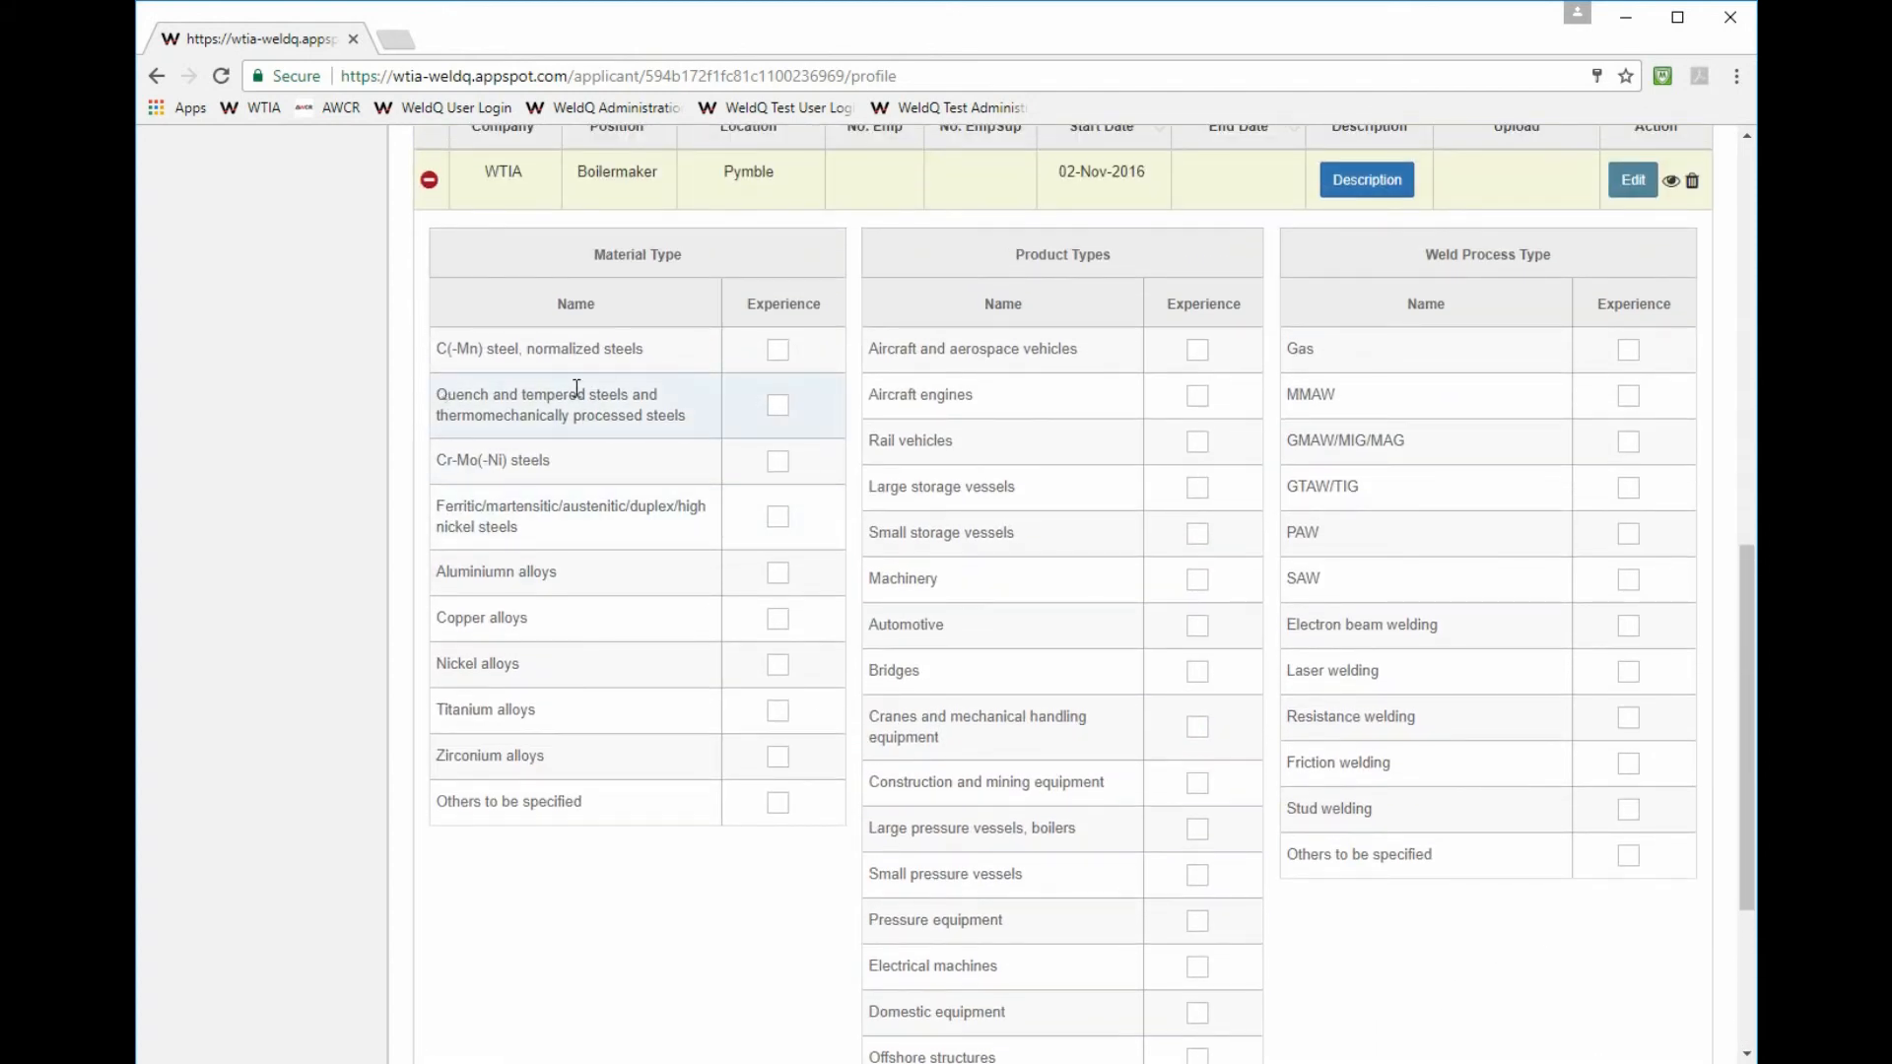
- Tick experience with Aluminiumn alloys, Bridges, large pressure vessels and Industrial piping
{"action": "left_click", "coordinate": [778, 577]}
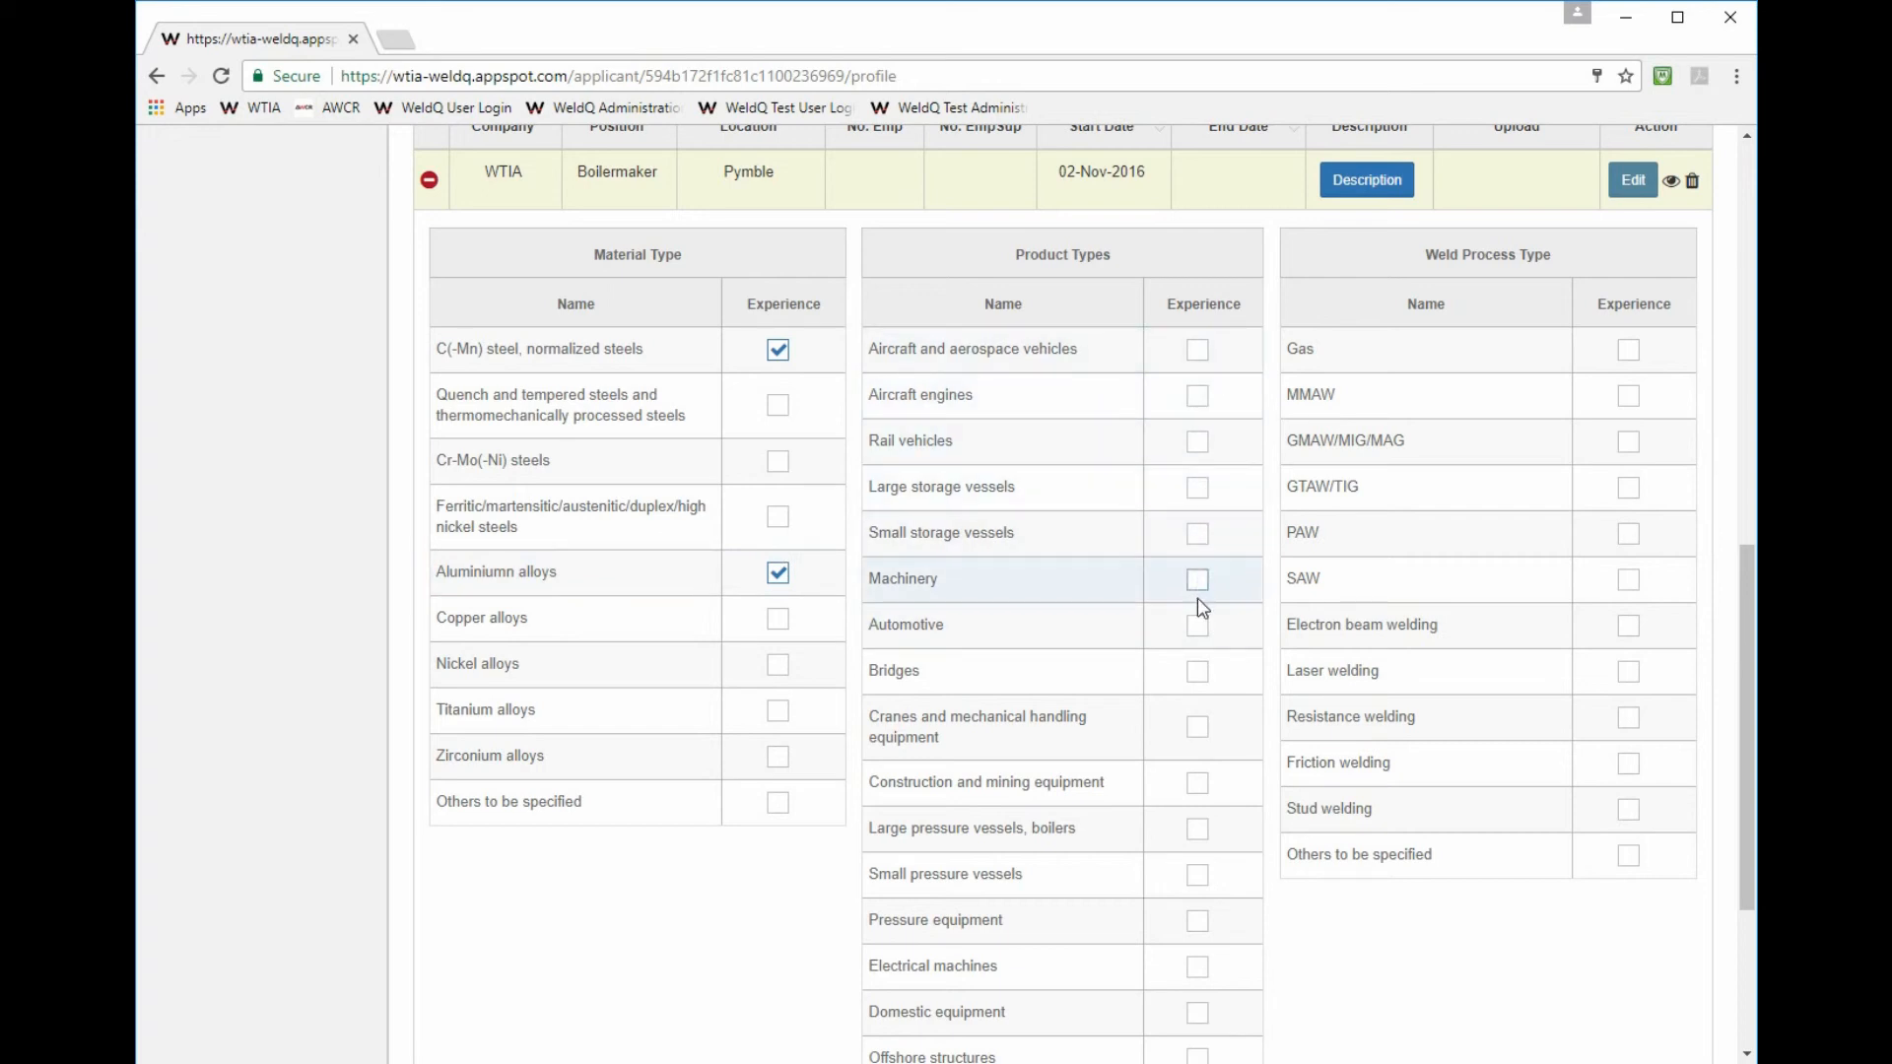
{"action": "left_click", "coordinate": [1197, 674]}
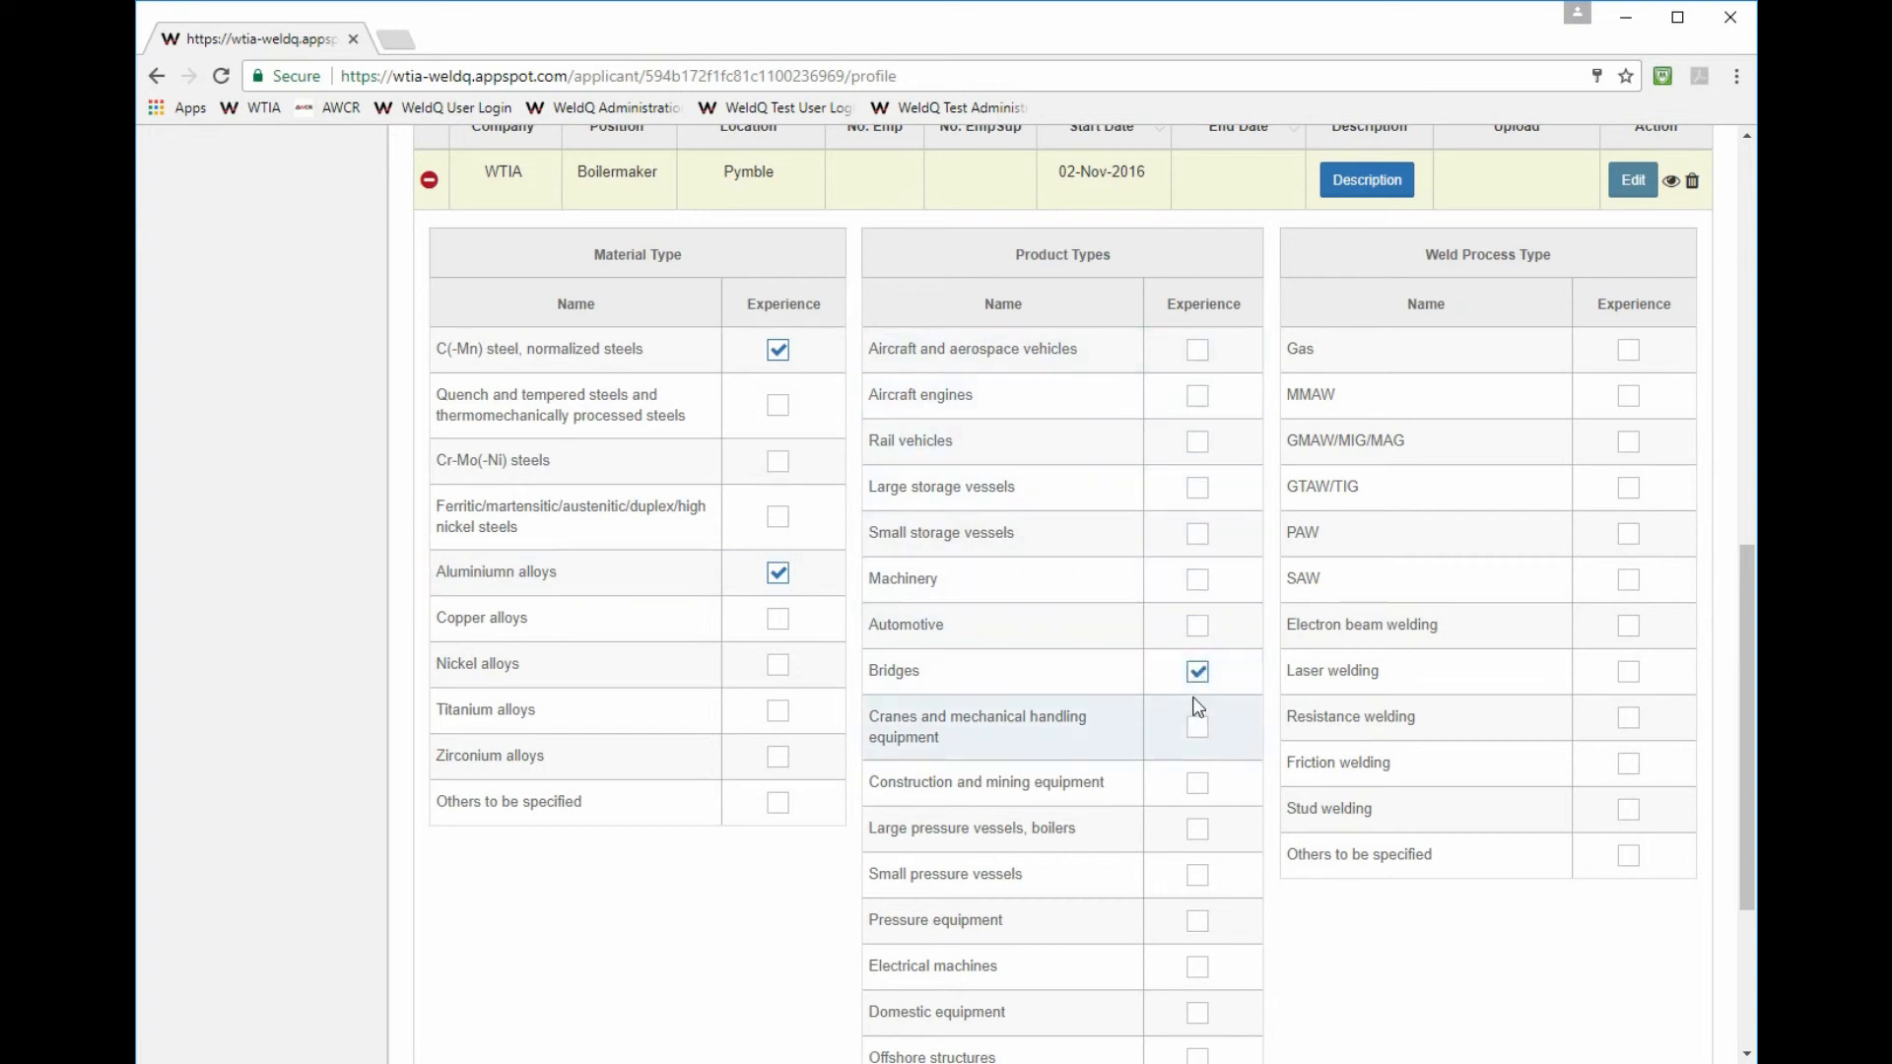
{"action": "scroll", "coordinate": [1195, 706], "scroll_direction": "down", "scroll_amount": 2}
{"action": "left_click", "coordinate": [1194, 598]}
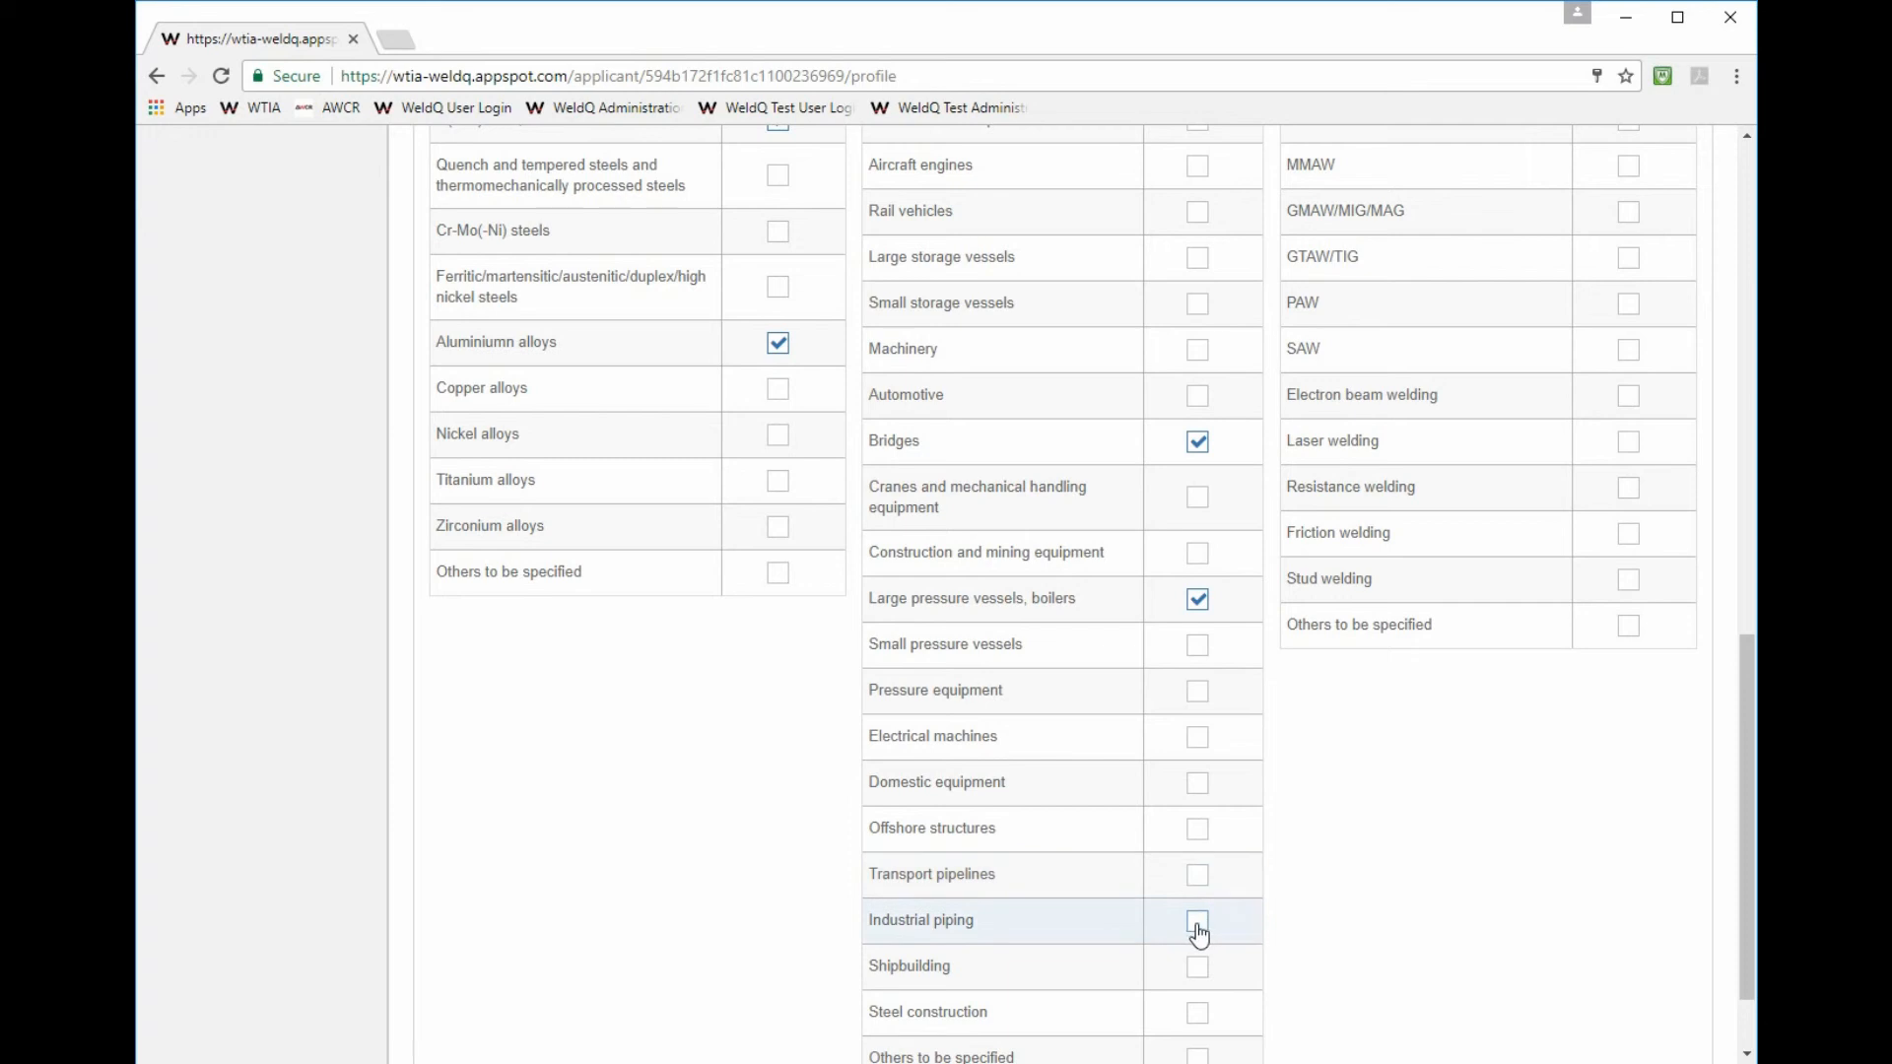
{"action": "left_click", "coordinate": [1197, 923]}
- Tick the MMAW and GTAW/TIG processes and save the skills with Update
{"action": "left_click", "coordinate": [1627, 166]}
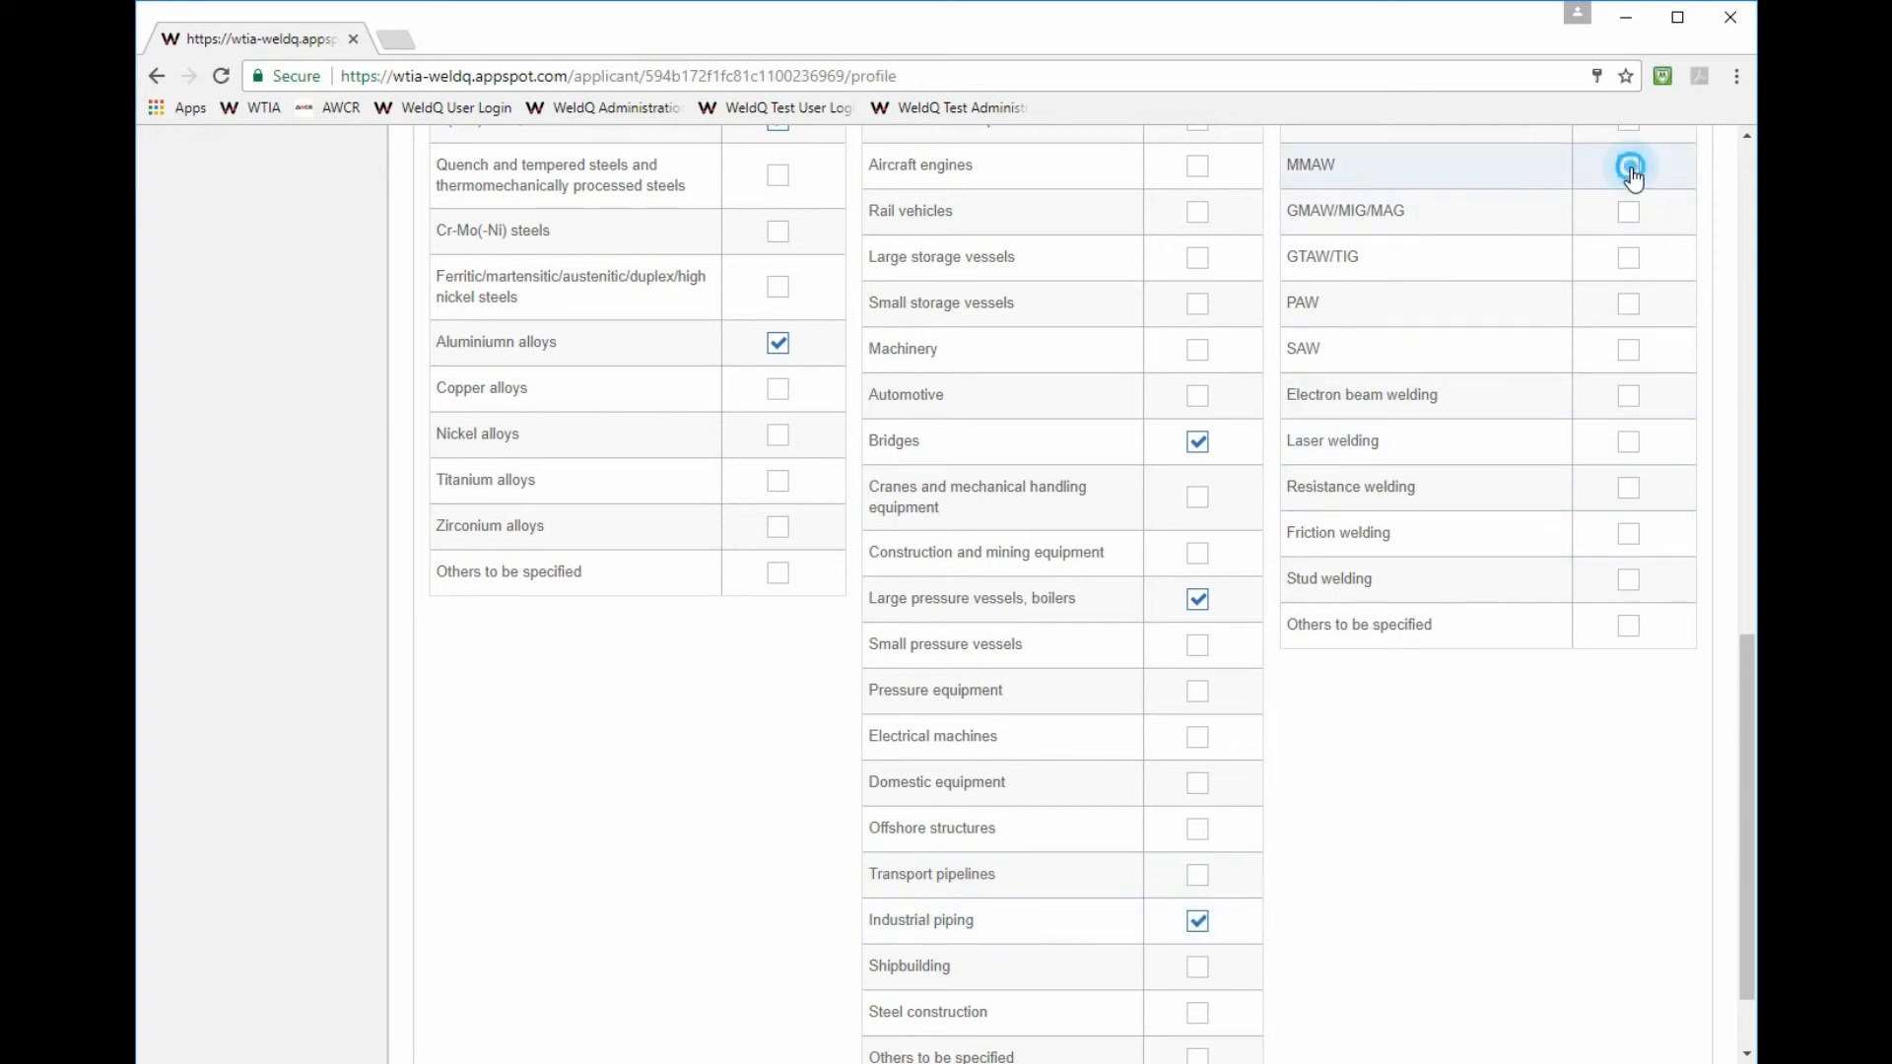
{"action": "left_click", "coordinate": [1632, 268]}
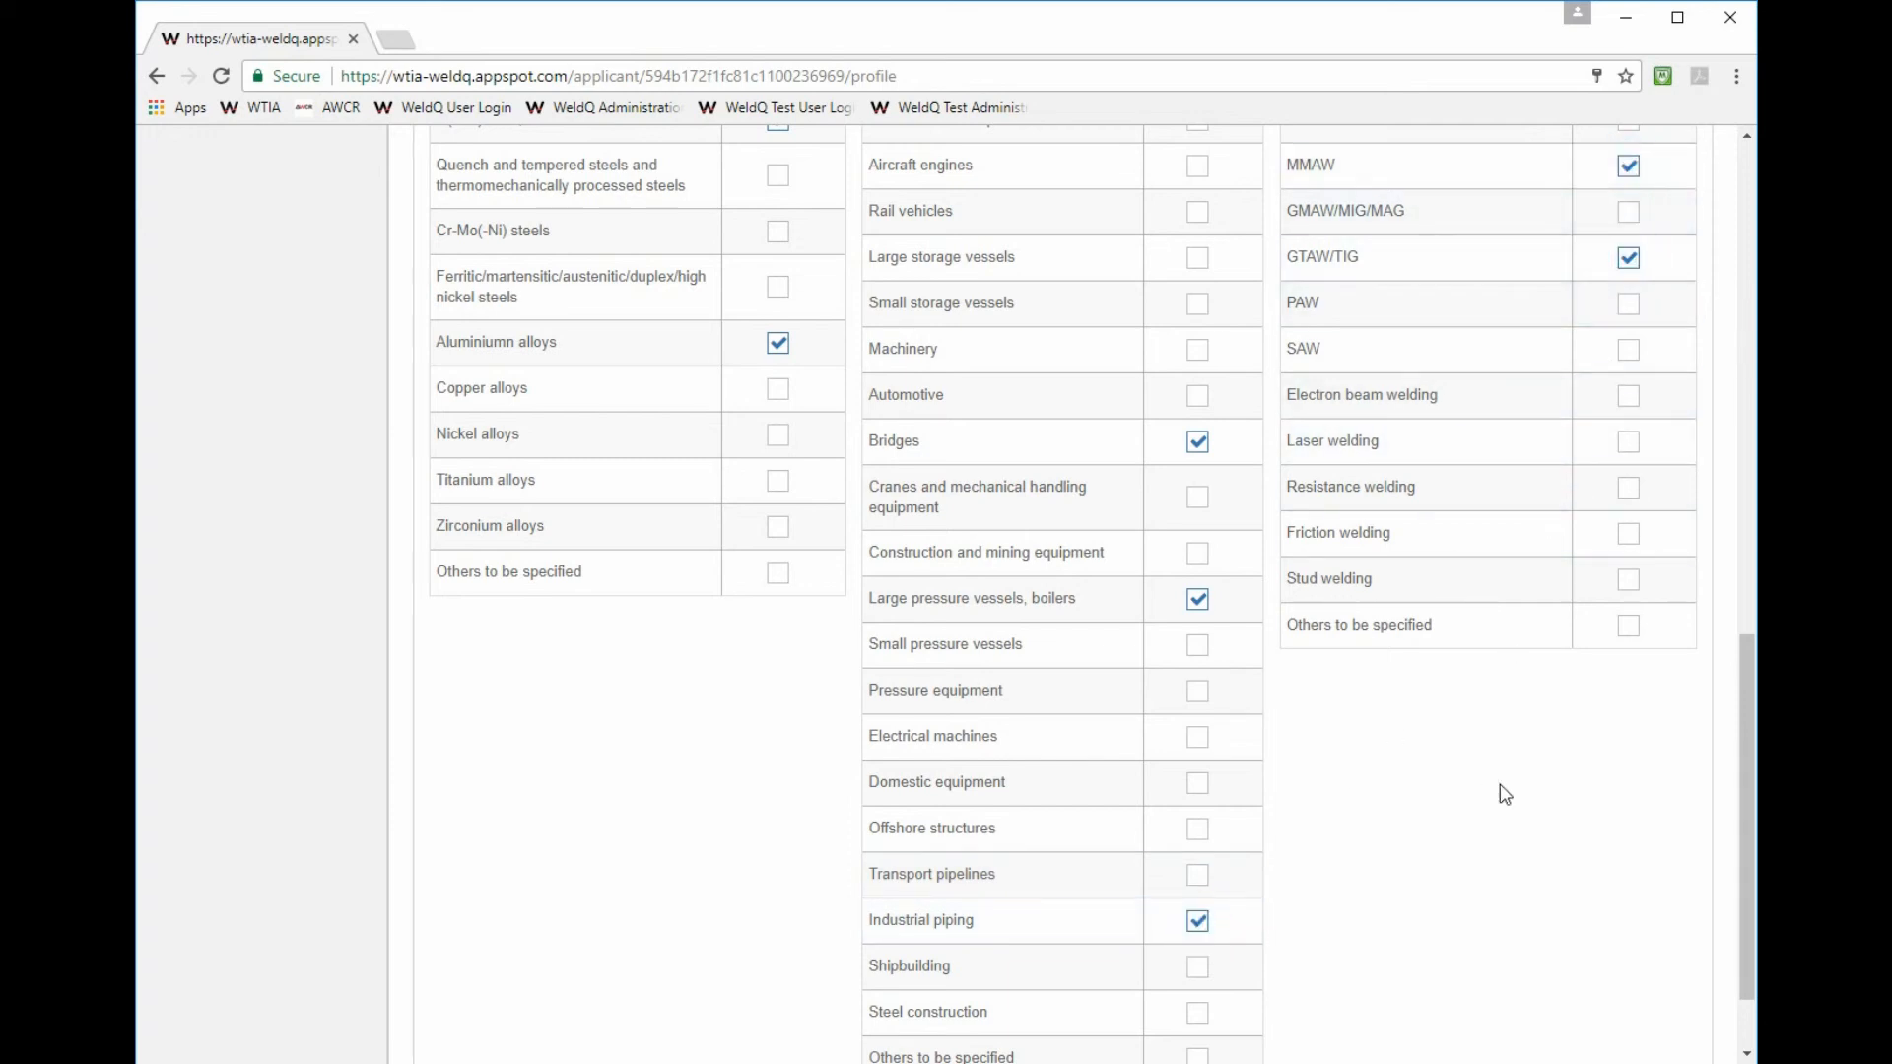
{"action": "scroll", "coordinate": [1537, 838], "scroll_direction": "down", "scroll_amount": 2}
{"action": "left_click", "coordinate": [1661, 1015]}
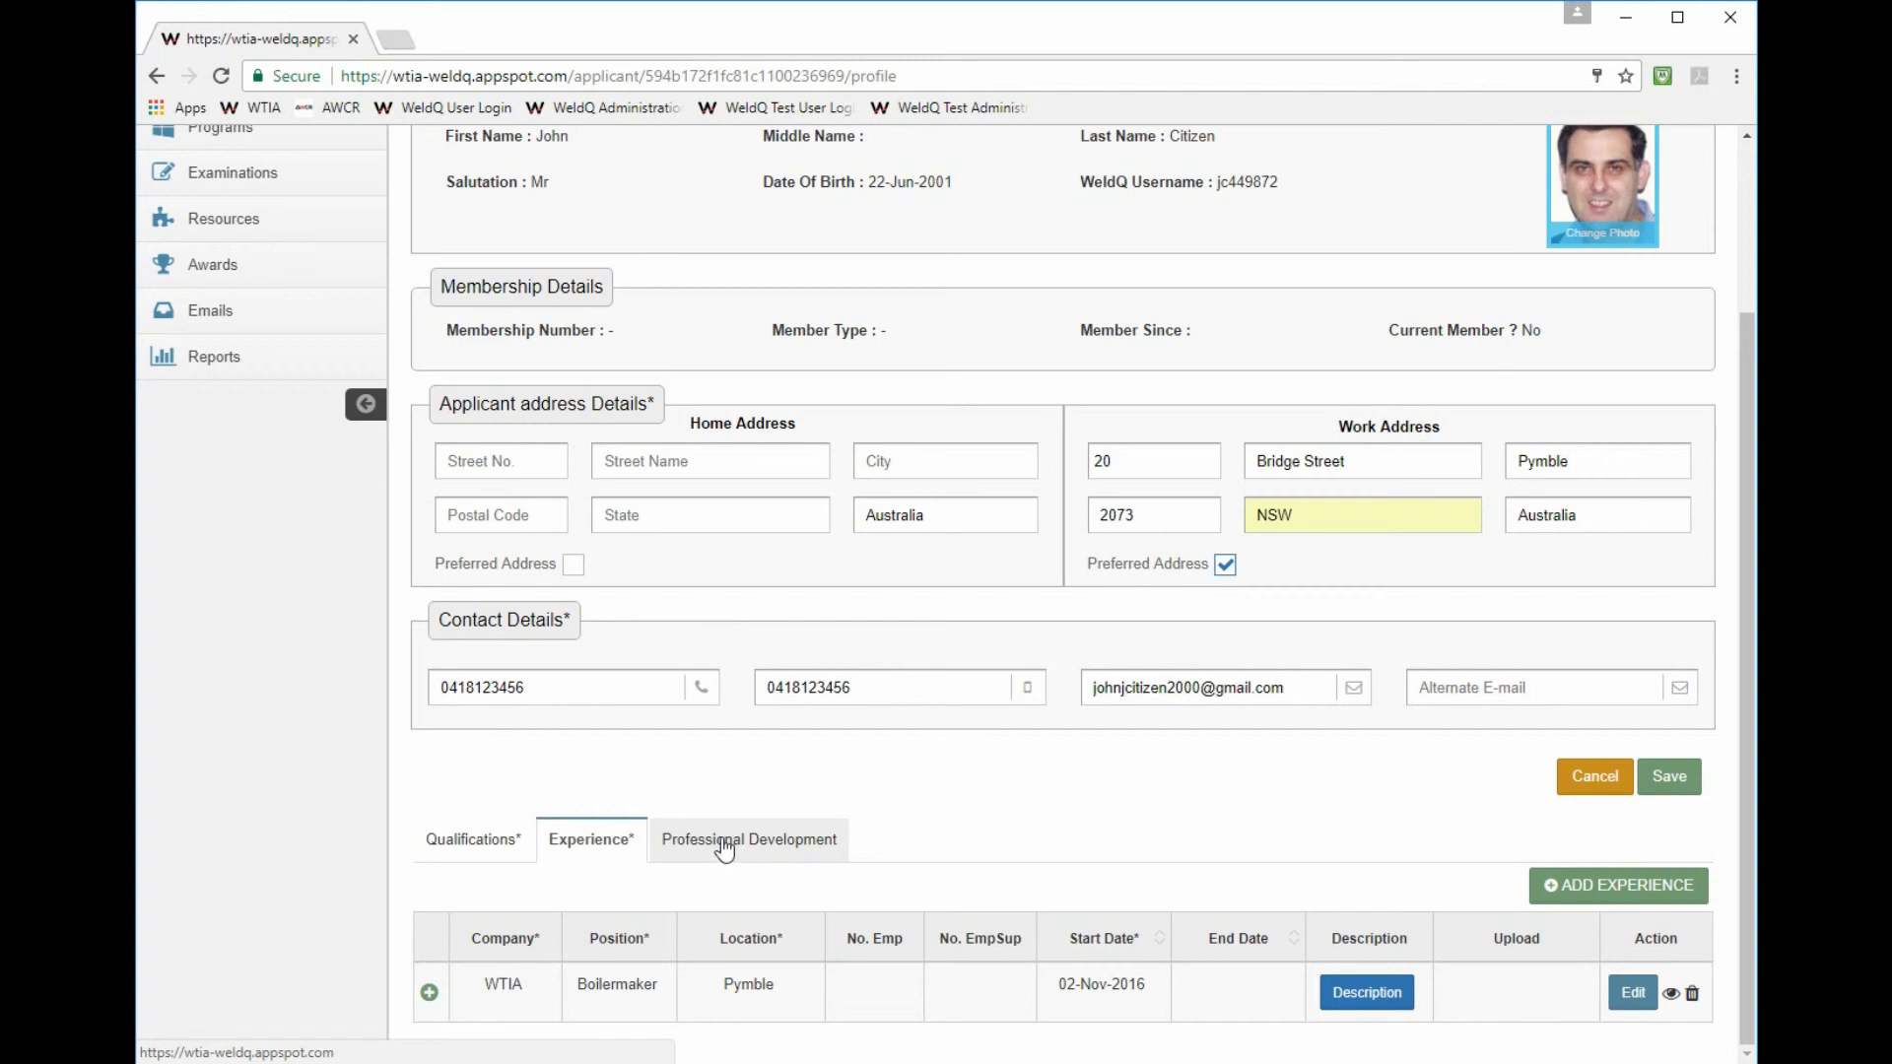
- Show the Professional Development records and add a new, blank activity
{"action": "left_click", "coordinate": [720, 842]}
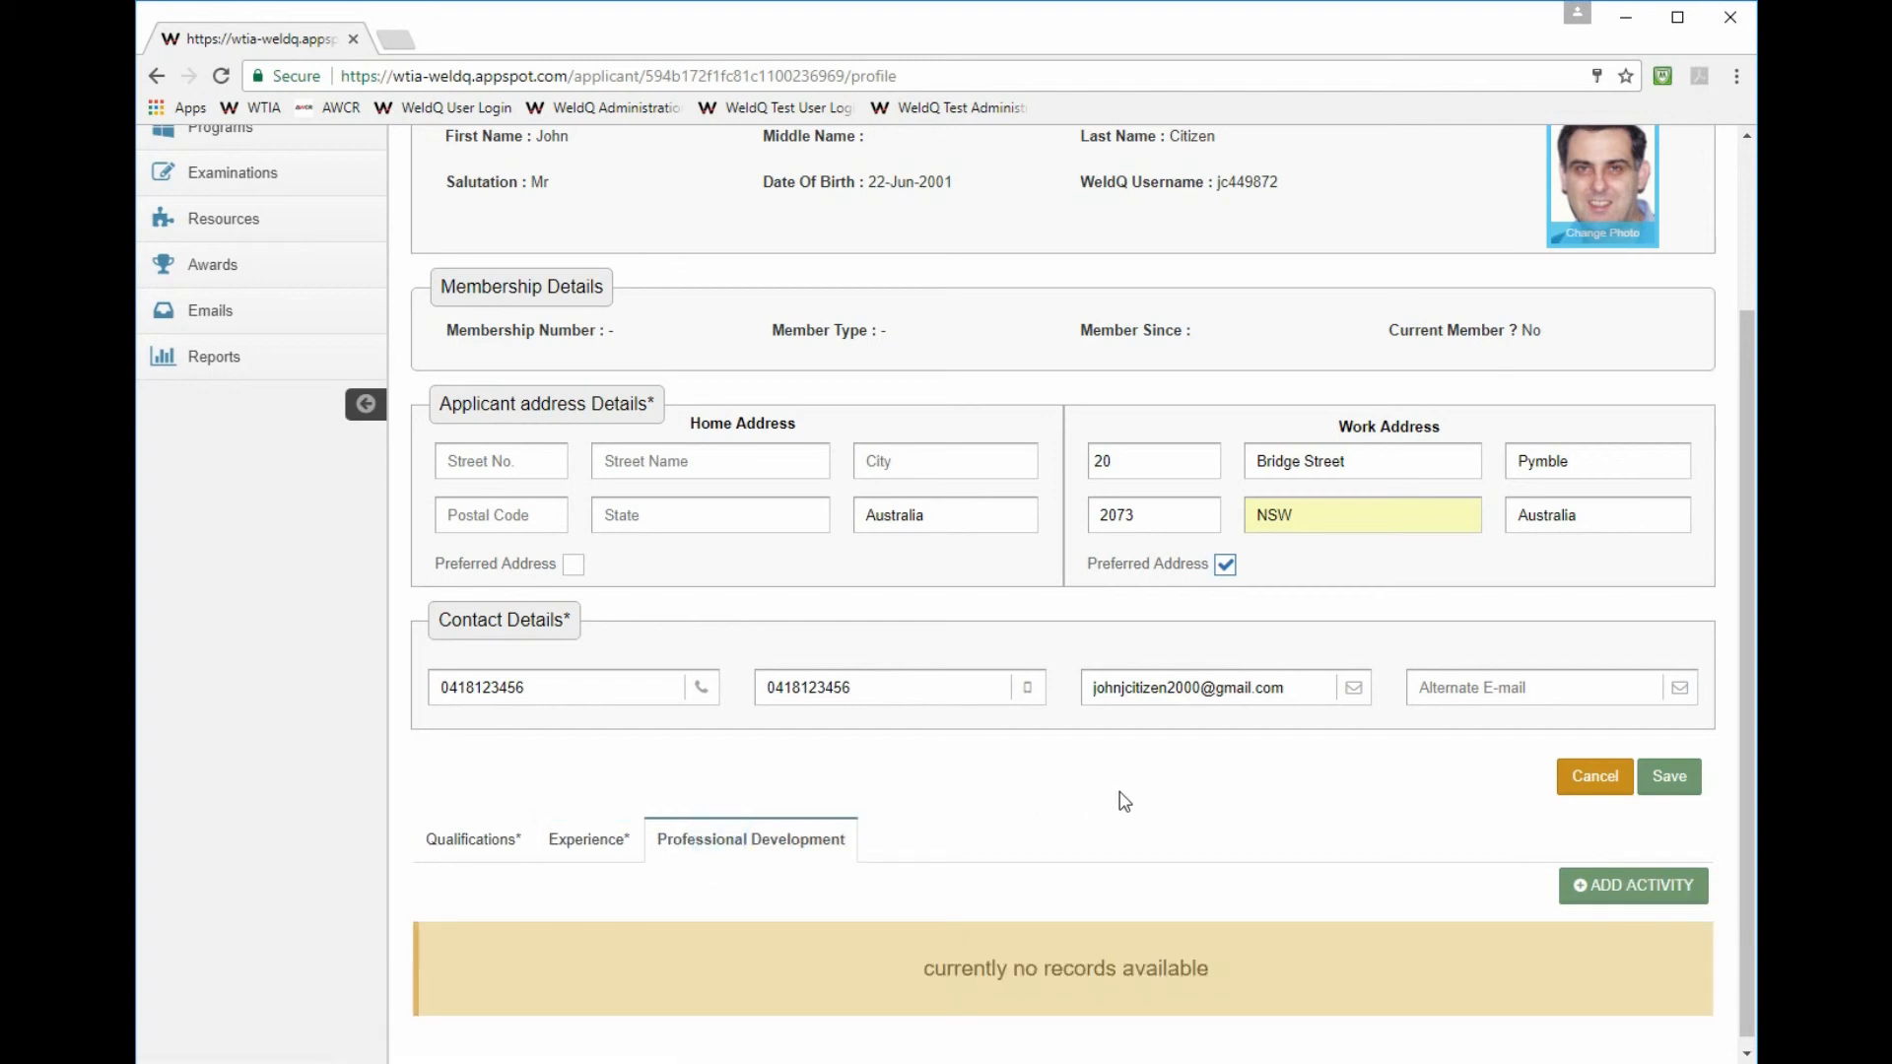
{"action": "scroll", "coordinate": [1113, 788], "scroll_direction": "down", "scroll_amount": 1}
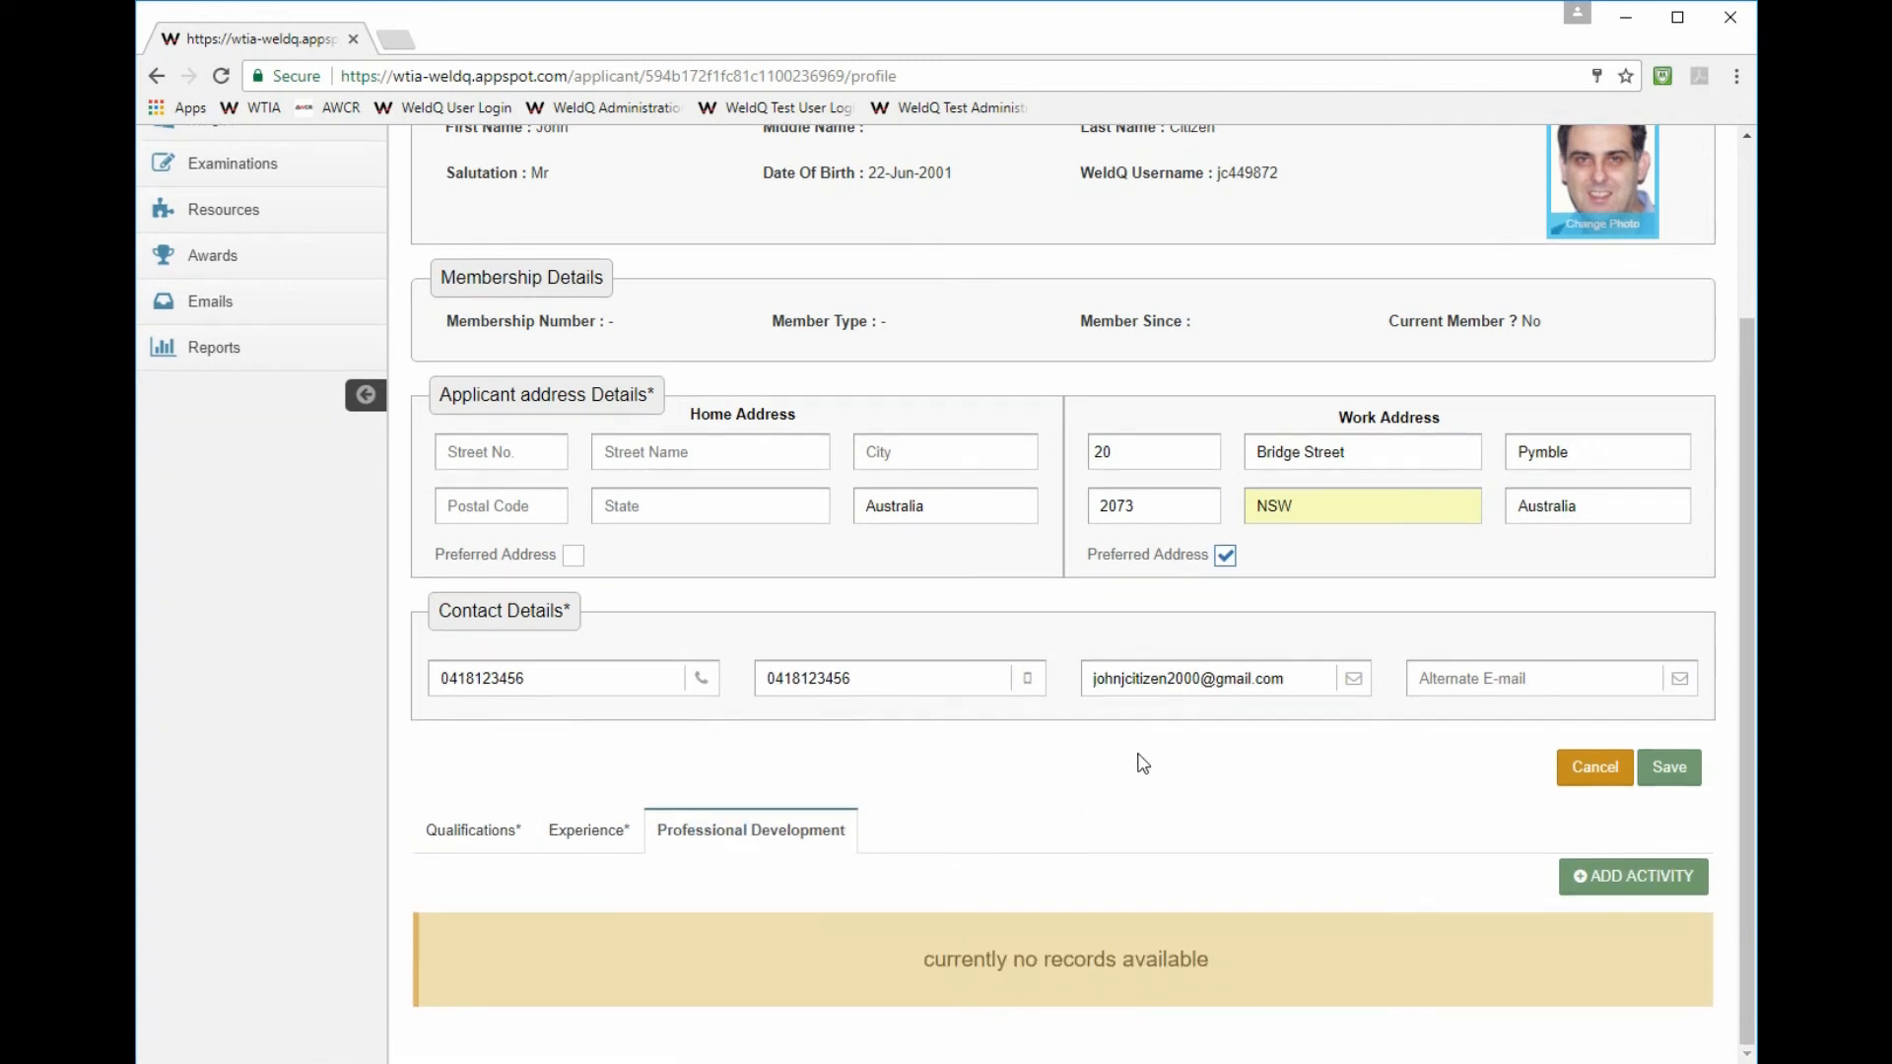
{"action": "left_click", "coordinate": [1639, 881]}
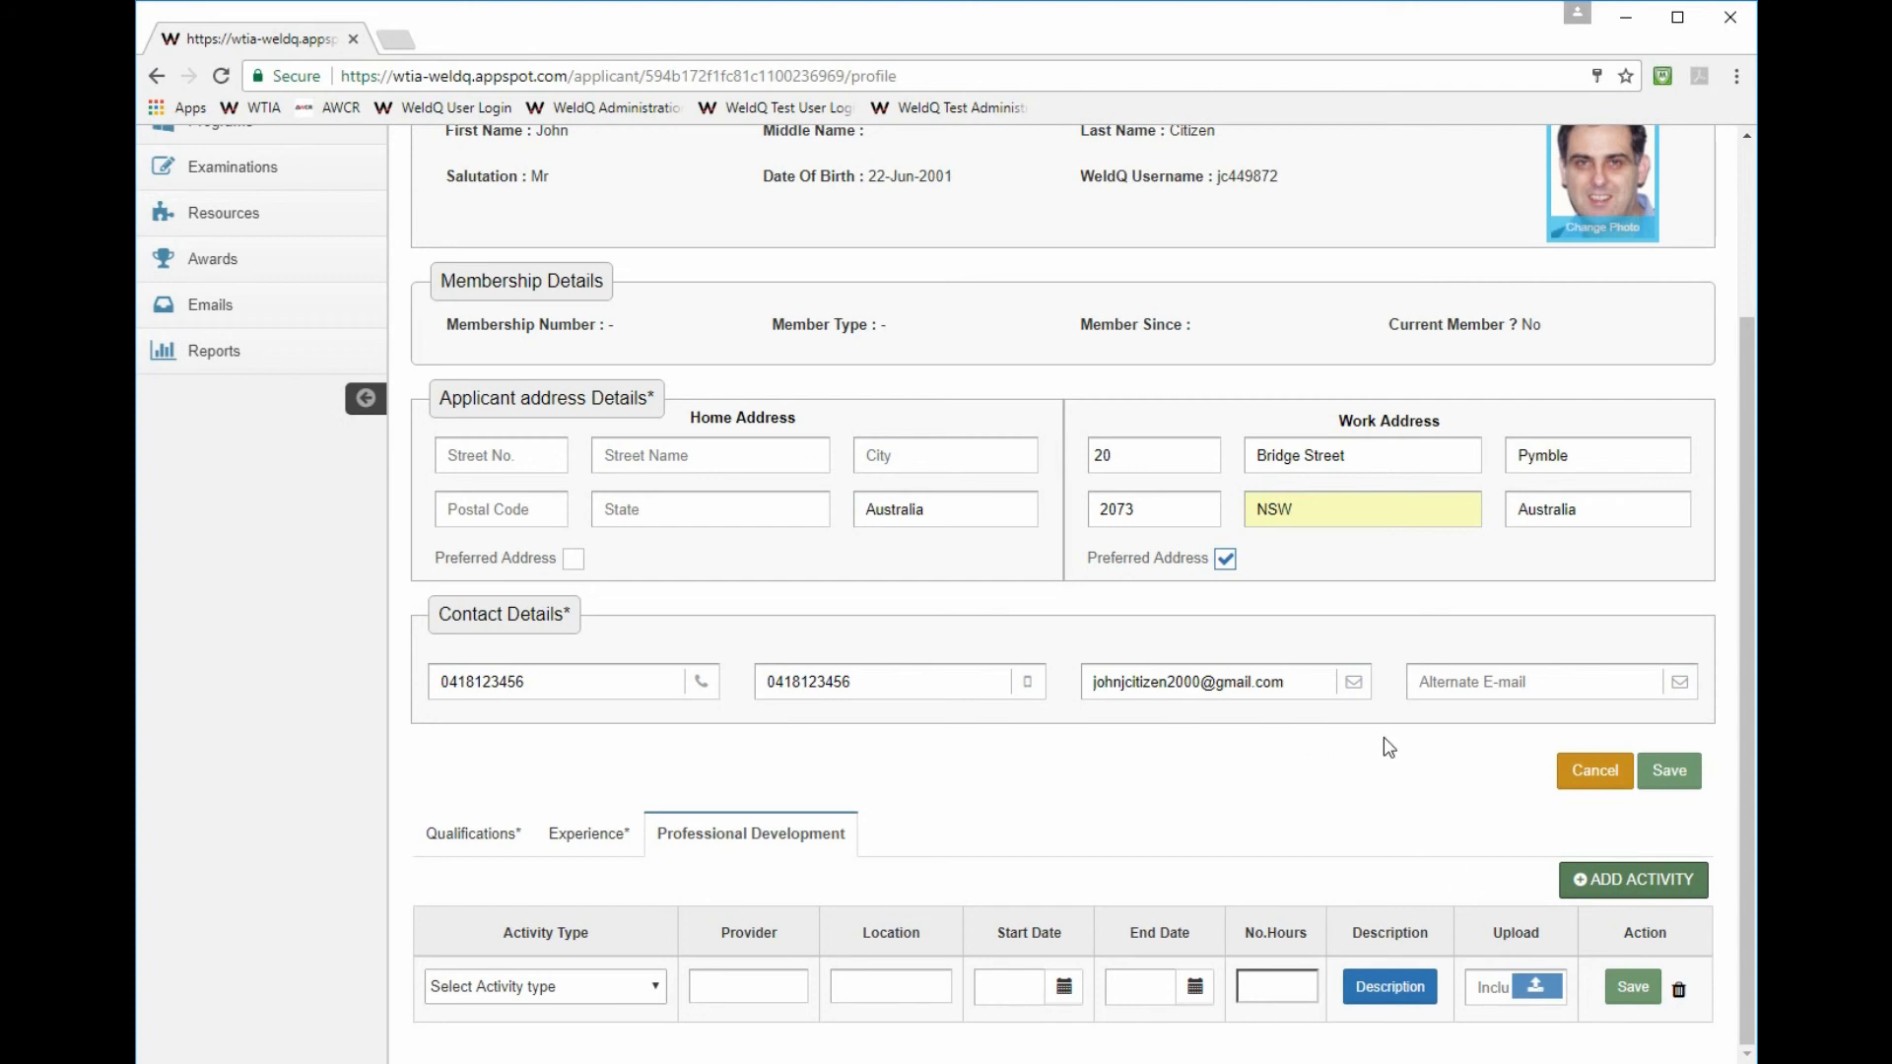
{"action": "scroll", "coordinate": [1330, 808], "scroll_direction": "up", "scroll_amount": 3}
- Use Back To Programs to reach the dashboard, then sign out from the header icon
{"action": "left_click", "coordinate": [1619, 264]}
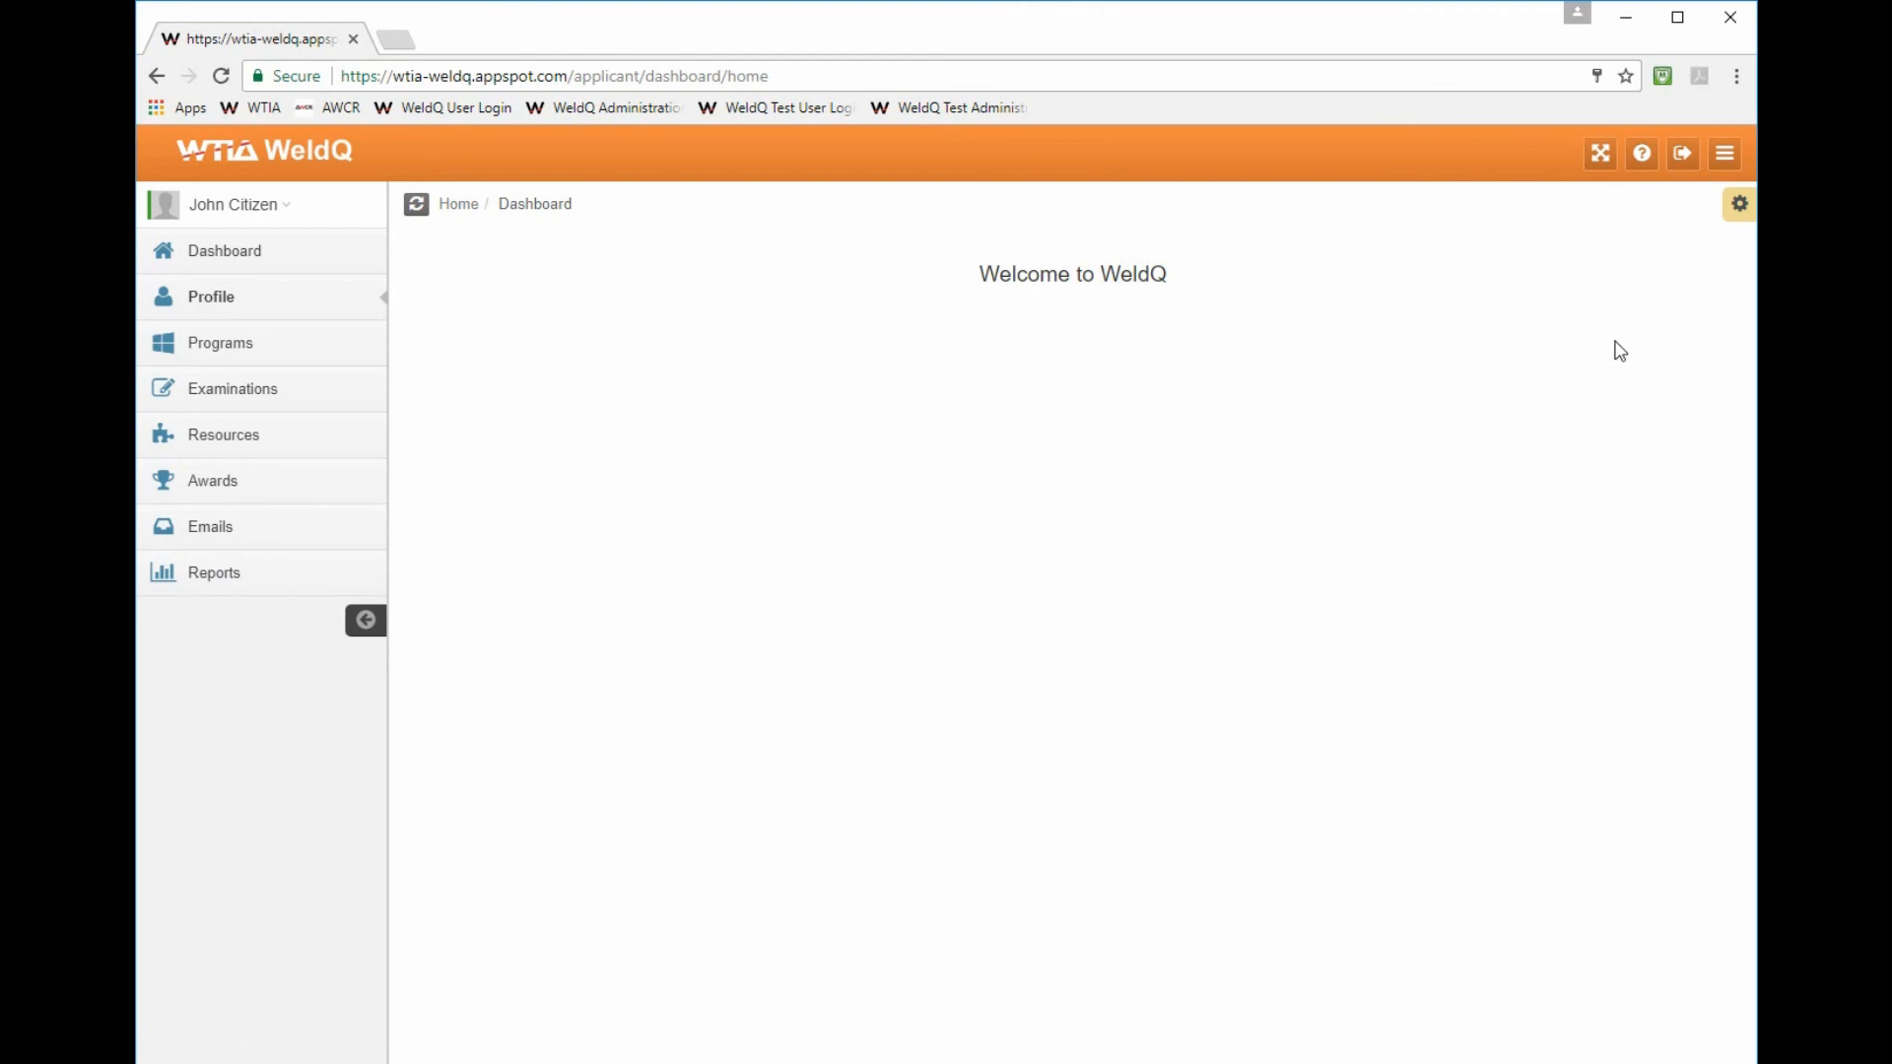
{"action": "left_click", "coordinate": [1682, 153]}
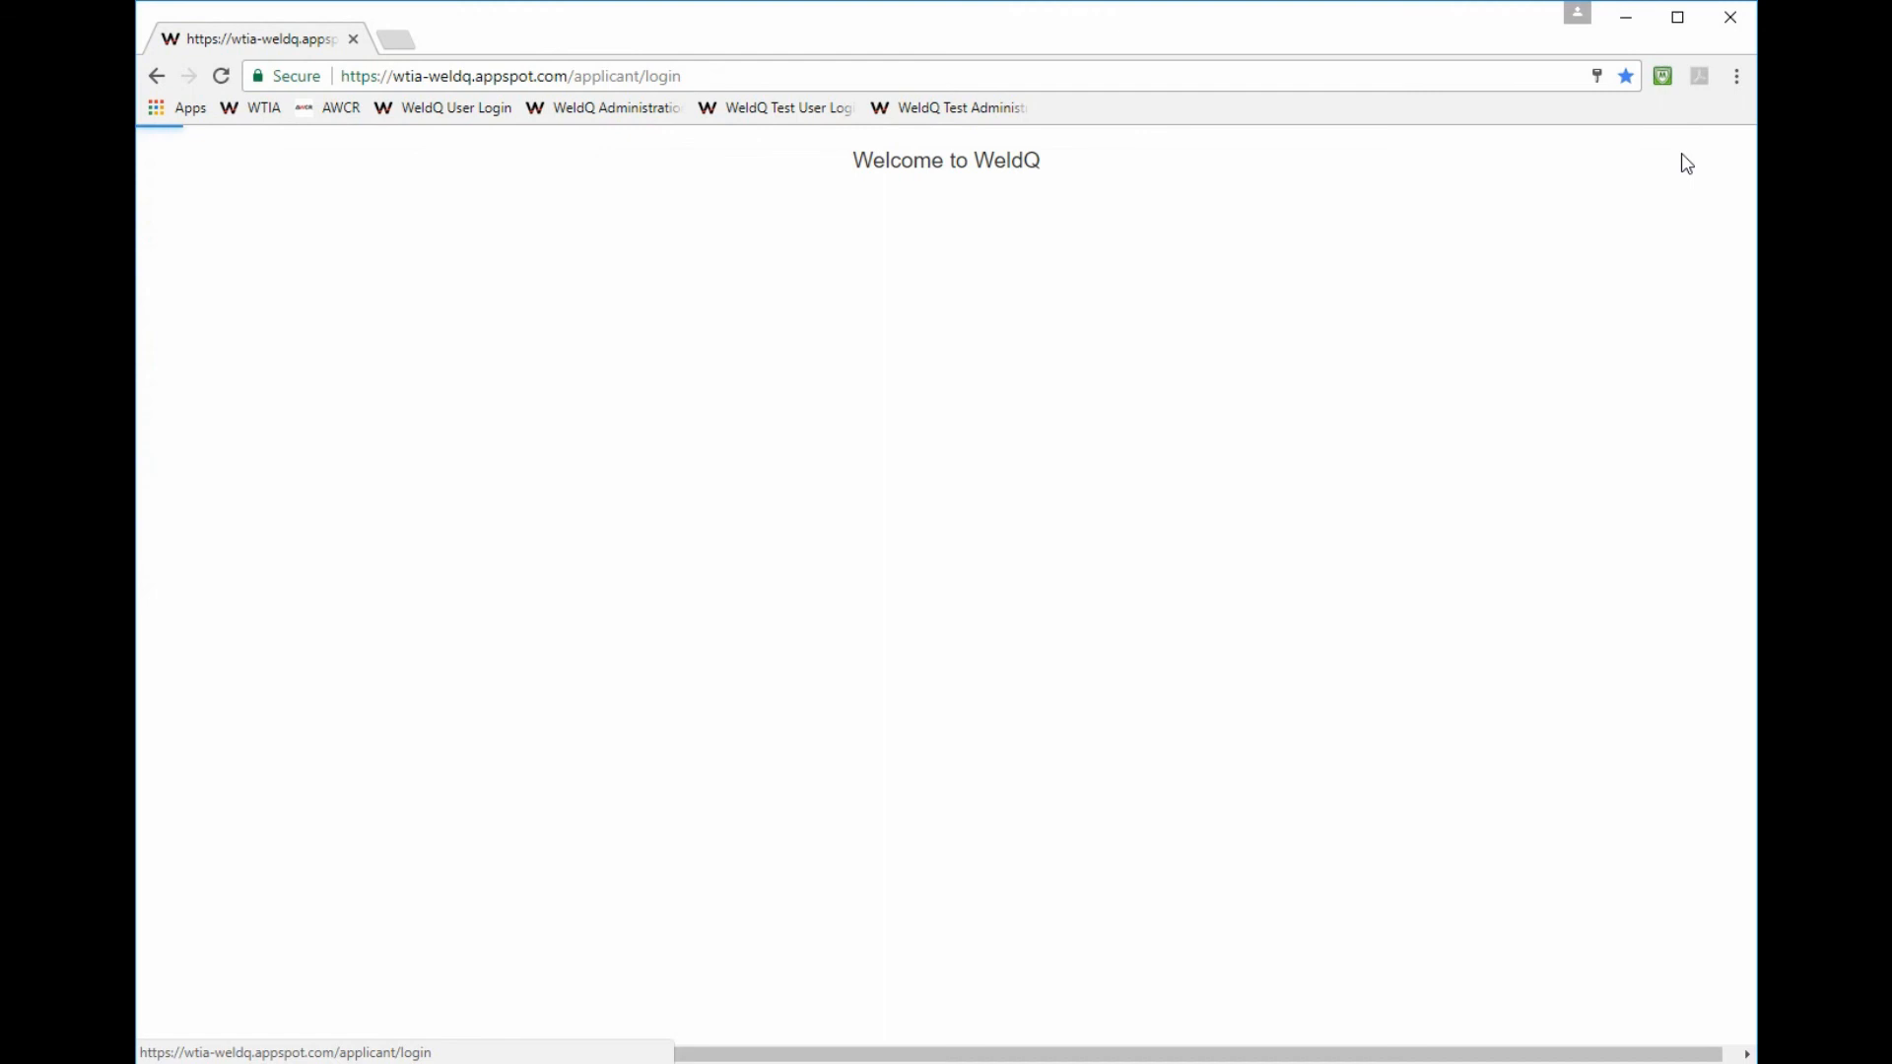